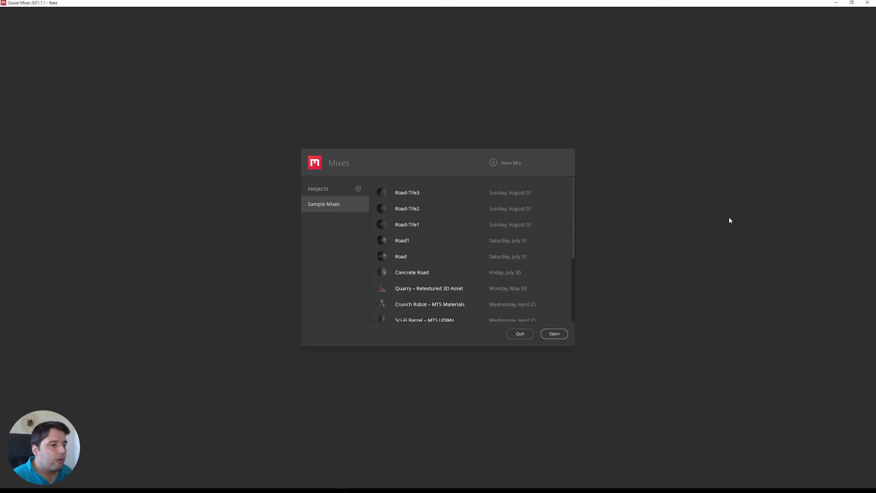
pyautogui.scroll(-5, 521, 258)
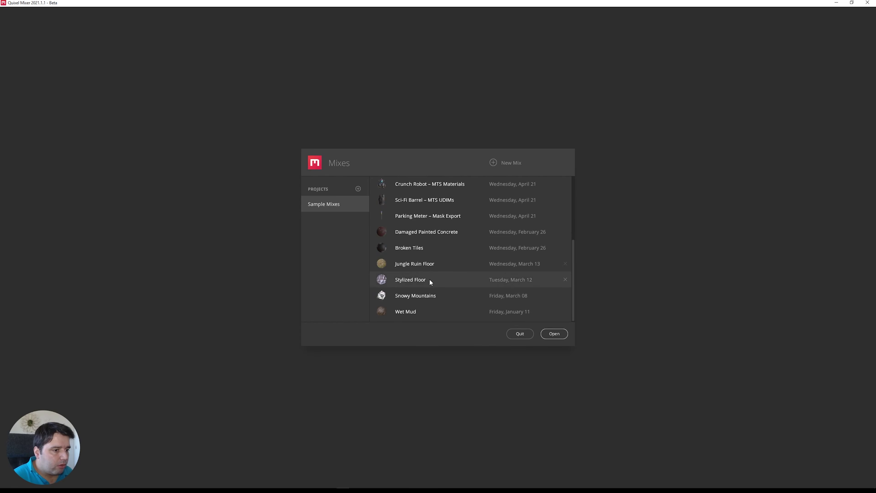
pyautogui.scroll(4, 431, 272)
pyautogui.scroll(-3, 447, 285)
pyautogui.scroll(-2, 418, 289)
pyautogui.scroll(6, 421, 276)
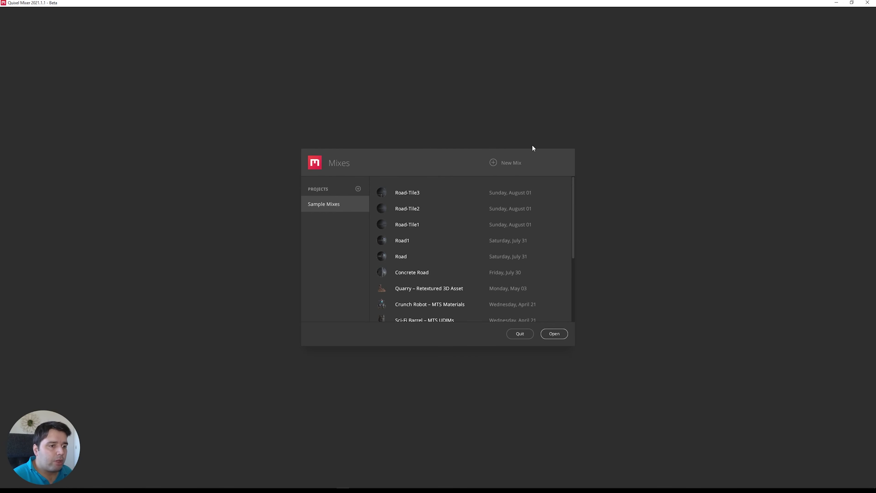
# Create a new mix named Asphalt Material with a working resolution of 2048 px
pyautogui.click(516, 163)
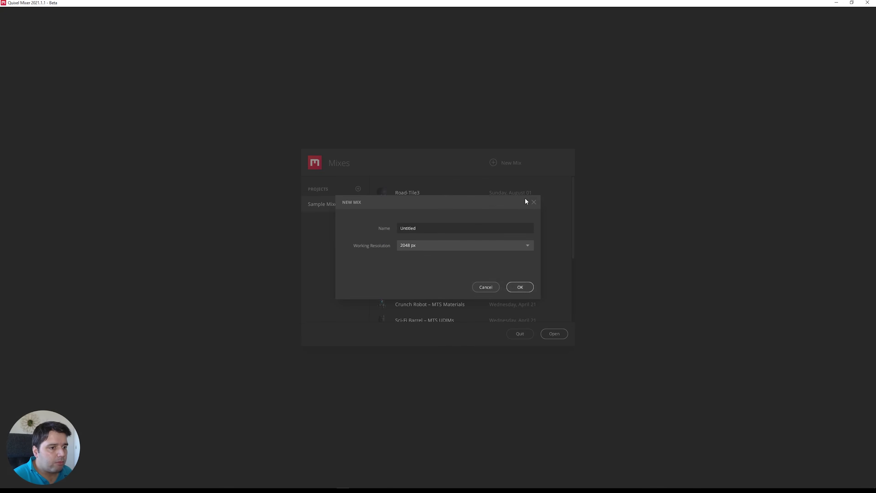
pyautogui.doubleClick(439, 227)
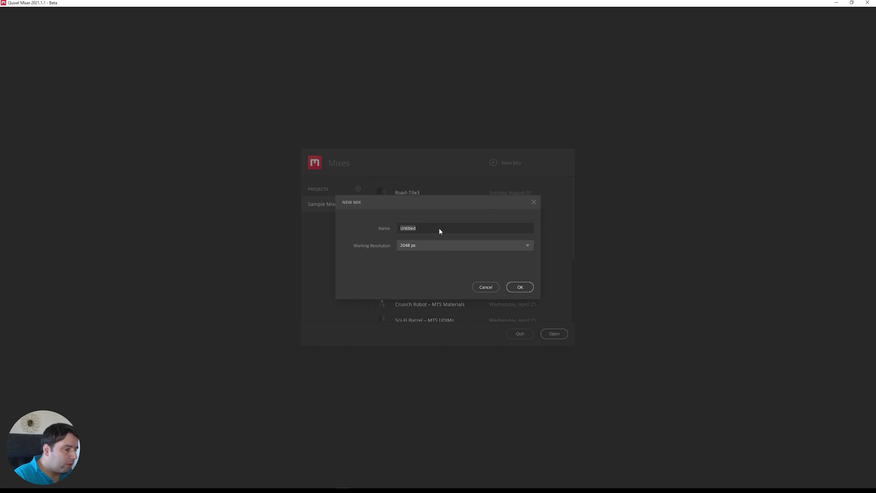
pyautogui.write('As')
pyautogui.write('+p')
pyautogui.write('phalt Material')
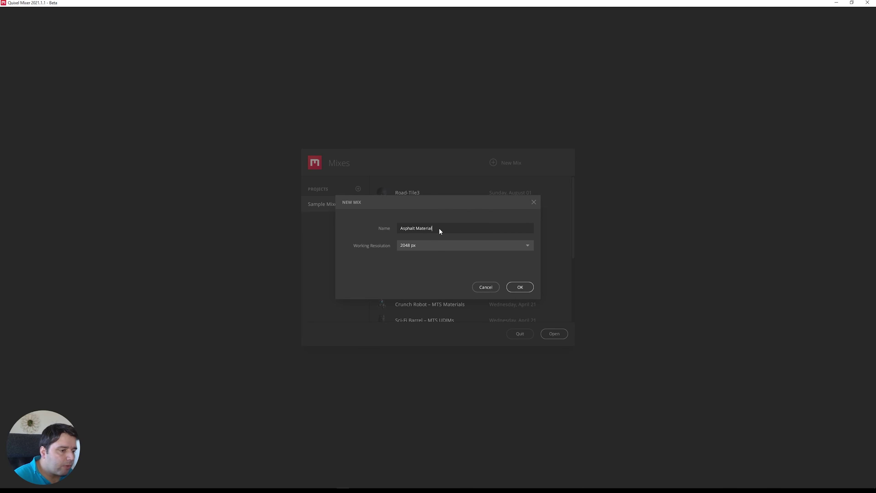
pyautogui.click(456, 246)
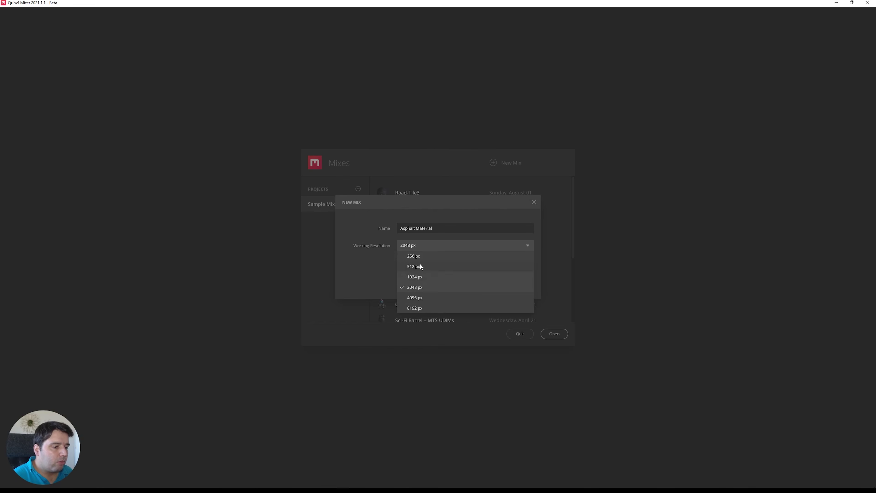
pyautogui.click(440, 247)
pyautogui.click(442, 247)
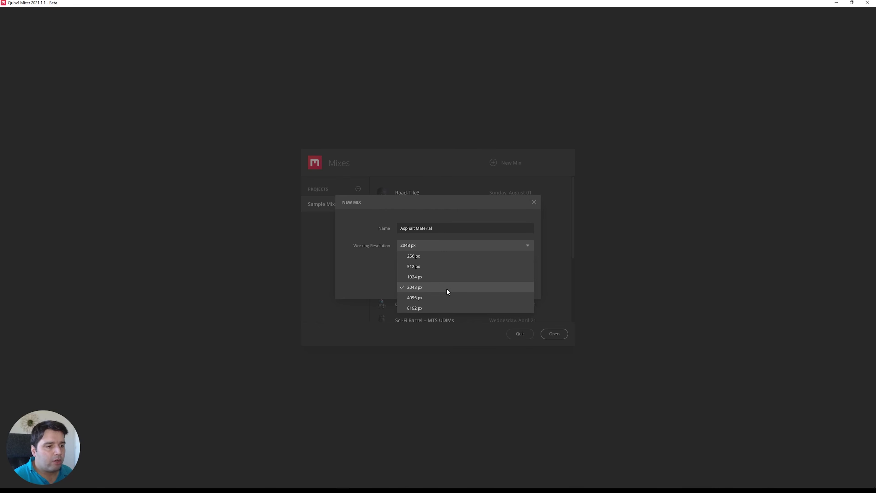
pyautogui.click(430, 245)
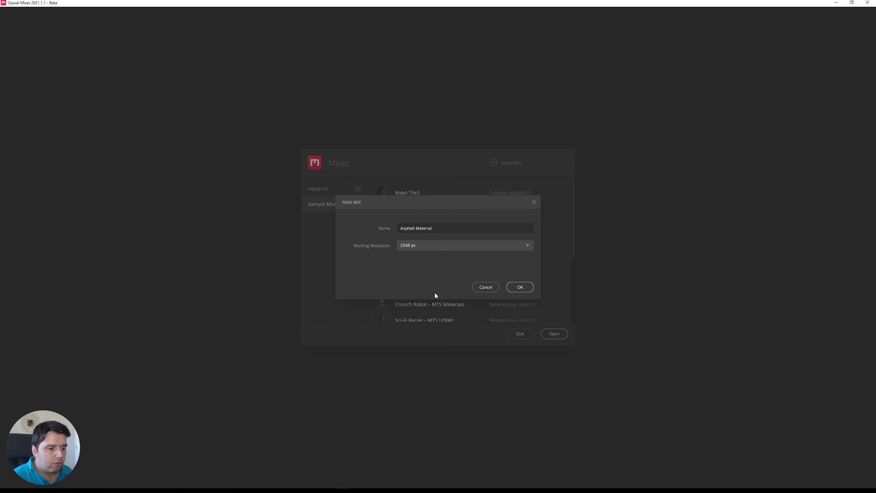
pyautogui.click(521, 287)
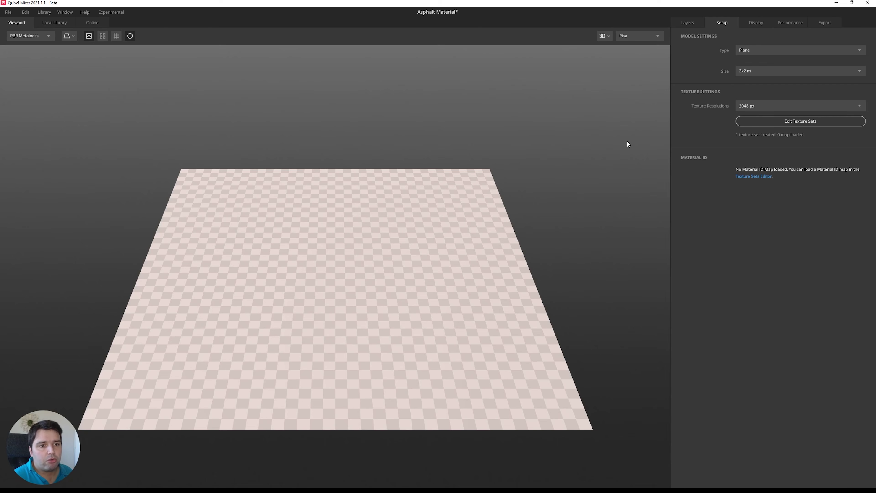
# Set up the model as a Plane with a size of 6x6 m
pyautogui.click(688, 22)
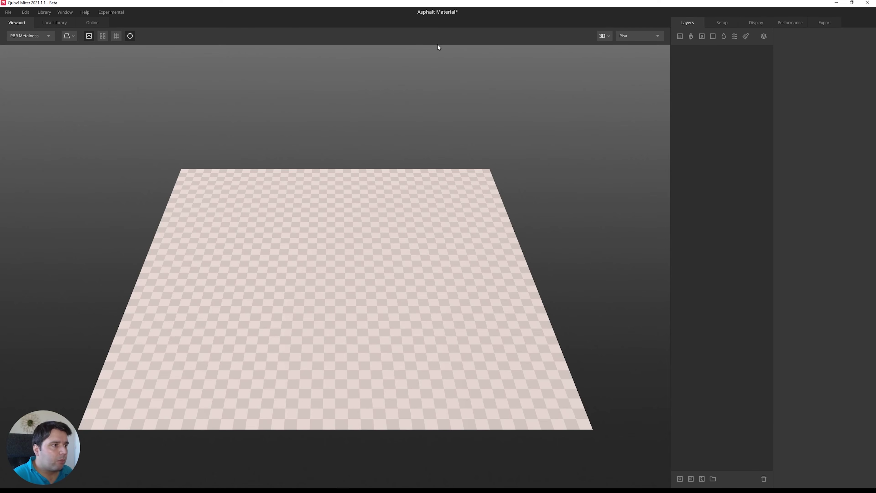
pyautogui.click(721, 22)
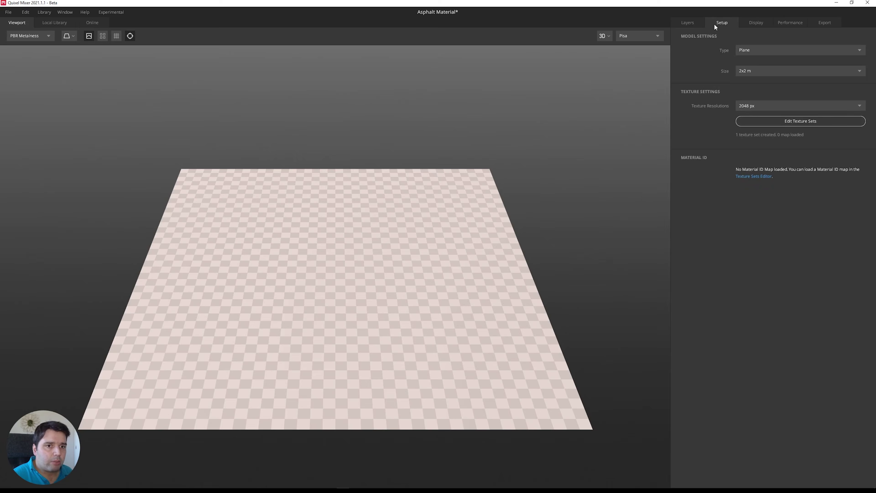
pyautogui.click(755, 50)
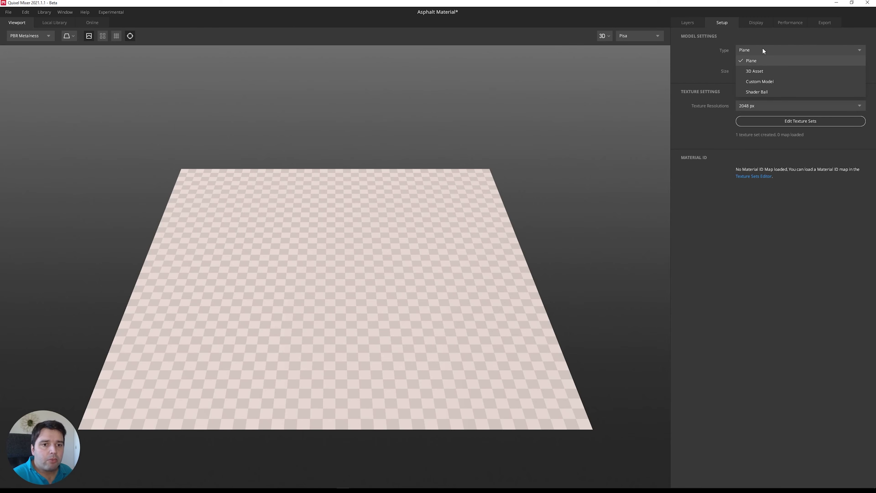
pyautogui.click(748, 61)
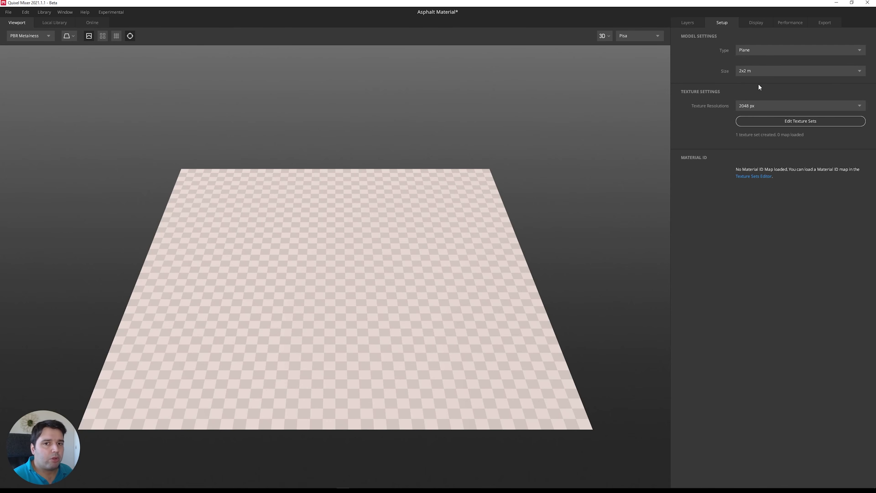
pyautogui.click(764, 70)
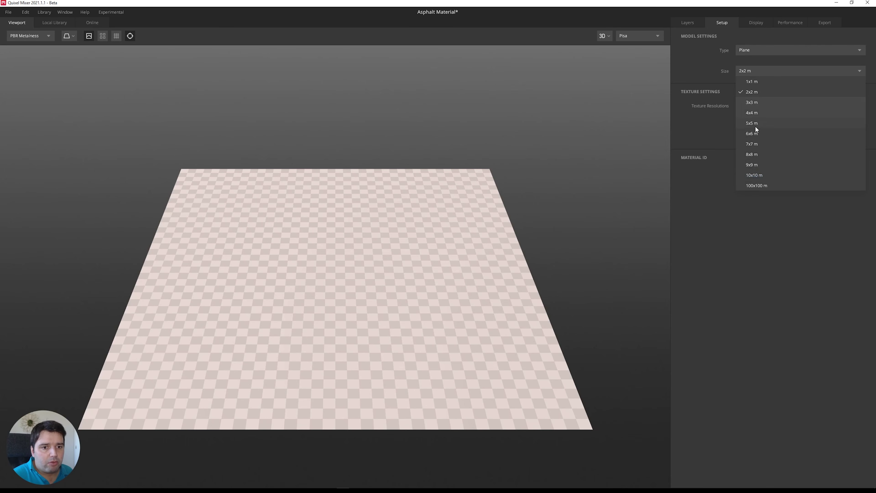
pyautogui.click(754, 133)
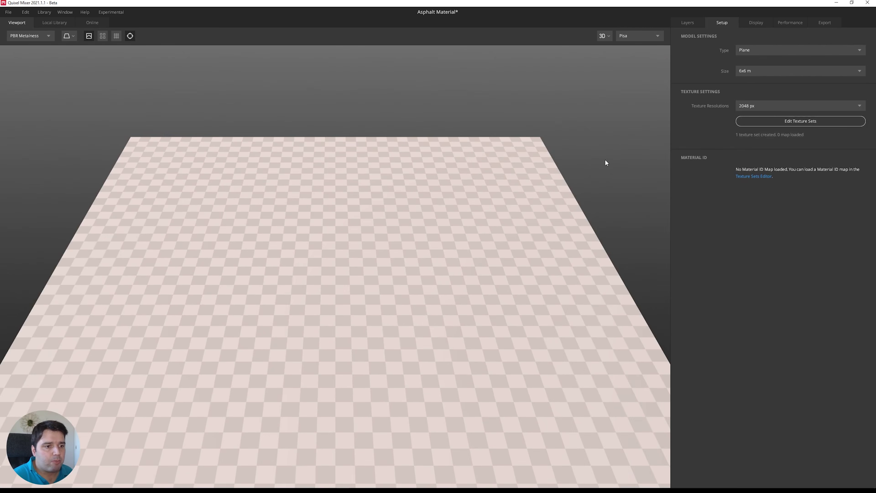
pyautogui.moveTo(536, 192); pyautogui.dragTo(493, 182)
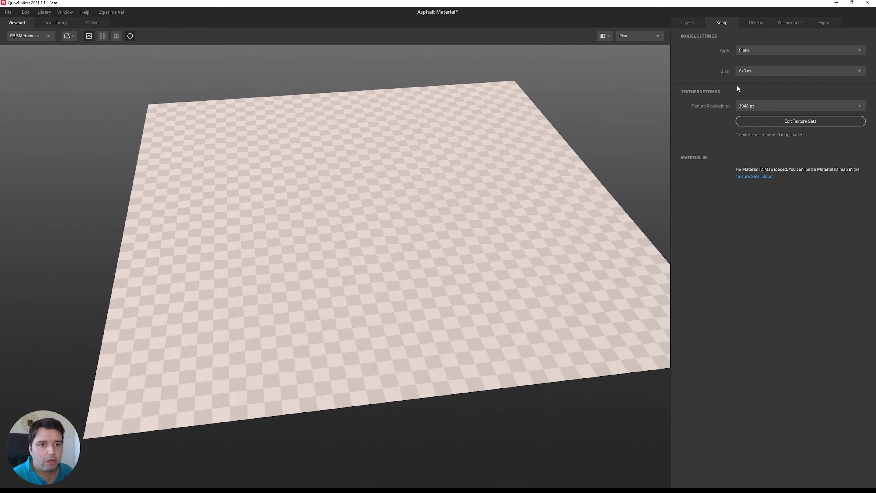
# Review the display, performance and export settings of the mix and return to its layer stack
pyautogui.click(756, 24)
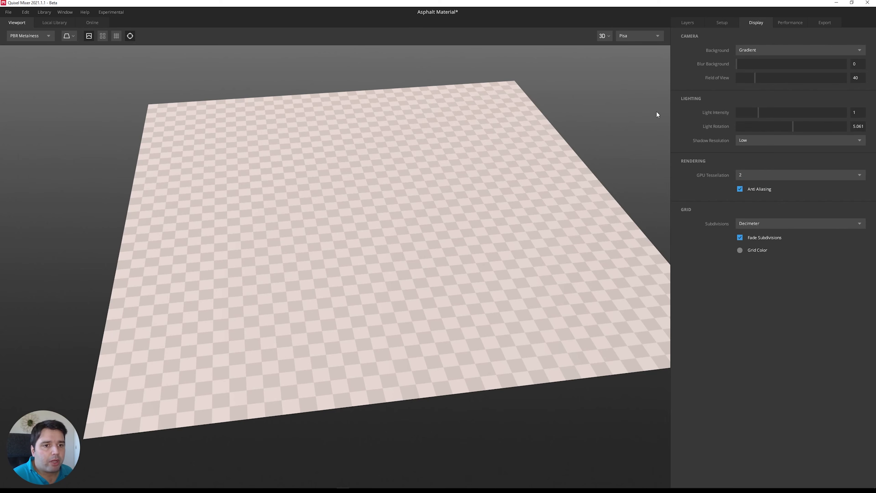
pyautogui.click(776, 27)
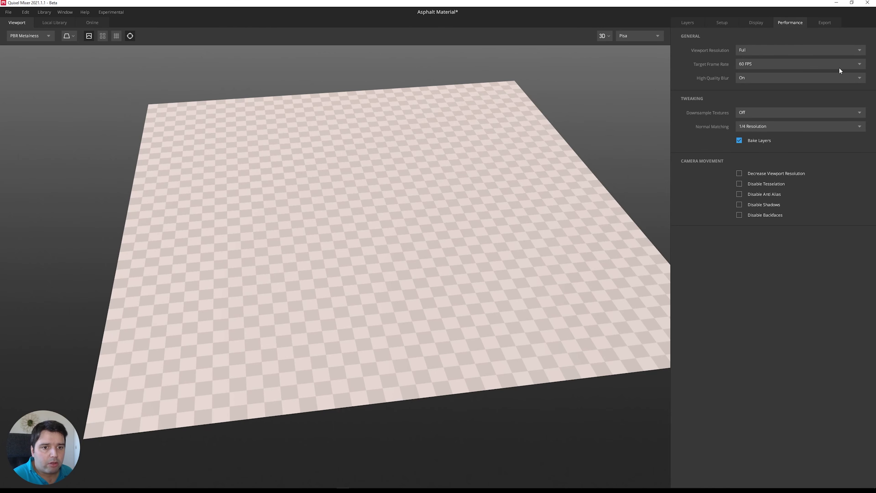
pyautogui.click(810, 22)
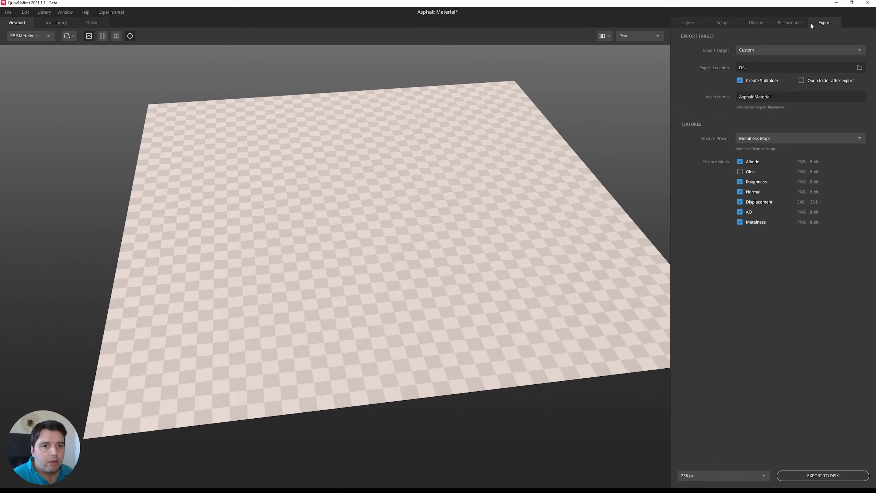
pyautogui.click(692, 24)
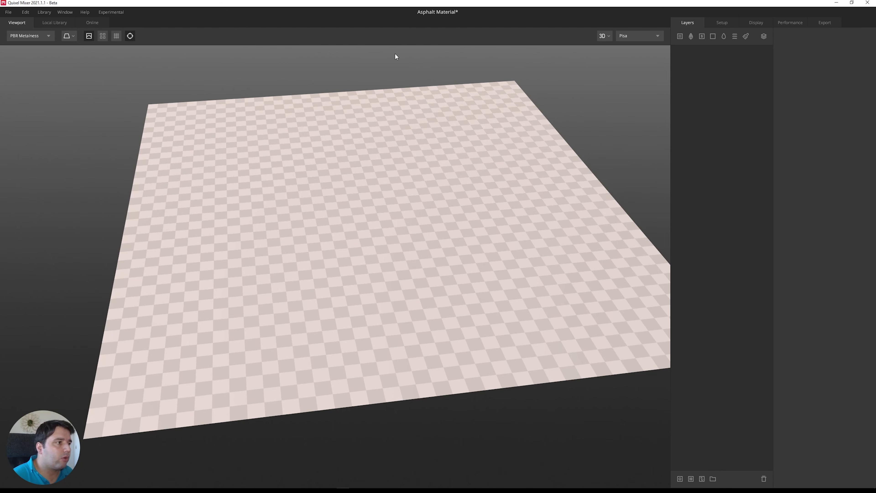
# Preview the plane in the 2D view and return to the 3D view
pyautogui.click(645, 37)
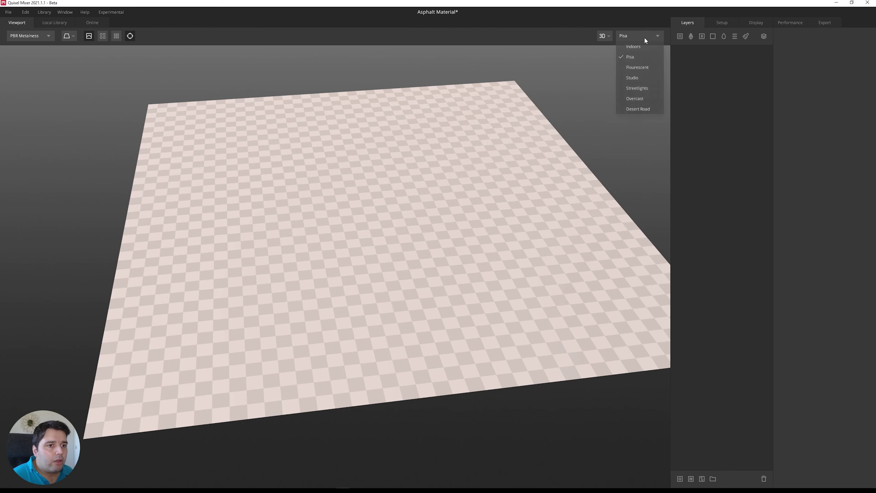
pyautogui.click(607, 35)
pyautogui.click(603, 35)
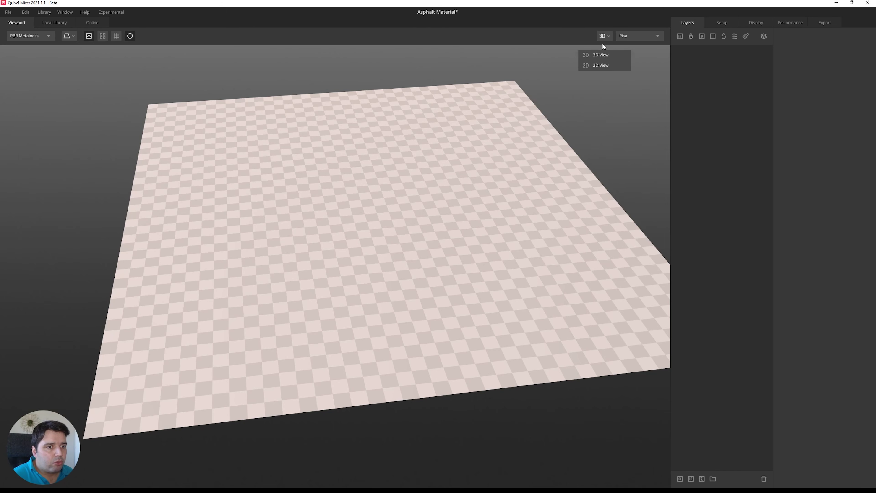
pyautogui.click(602, 64)
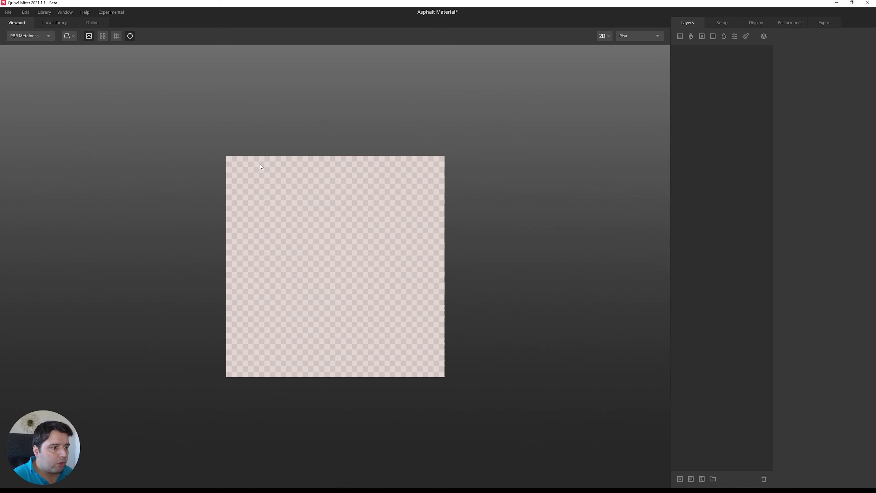
pyautogui.click(603, 36)
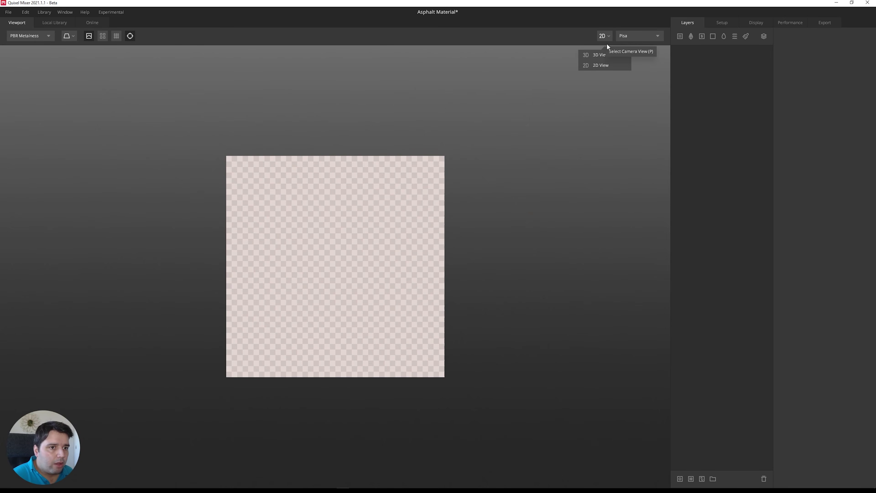
pyautogui.click(607, 54)
# Try the Indoors environment lighting on the plane and switch back to Pisa
pyautogui.click(633, 34)
pyautogui.click(632, 47)
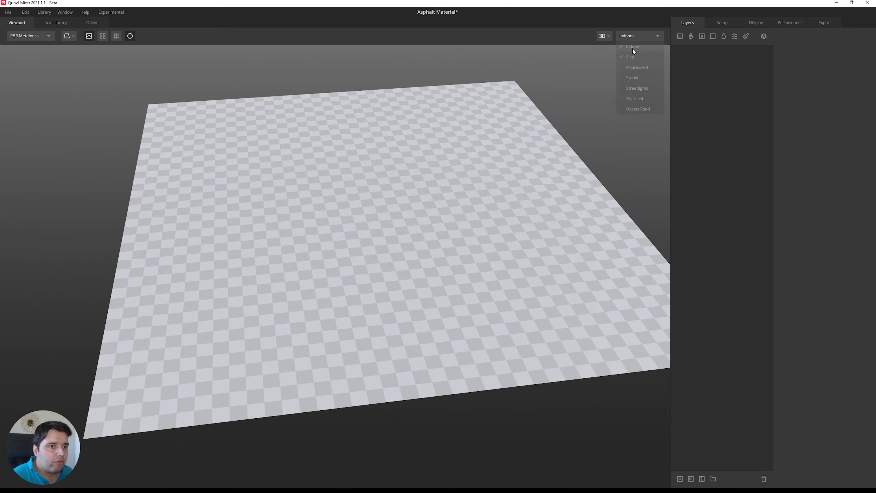
pyautogui.click(631, 37)
pyautogui.click(633, 37)
pyautogui.click(632, 37)
pyautogui.click(631, 56)
# Try the viewport preview toggles on the plane, including displacement and tiling, and restore their original states
pyautogui.moveTo(593, 207); pyautogui.dragTo(424, 262)
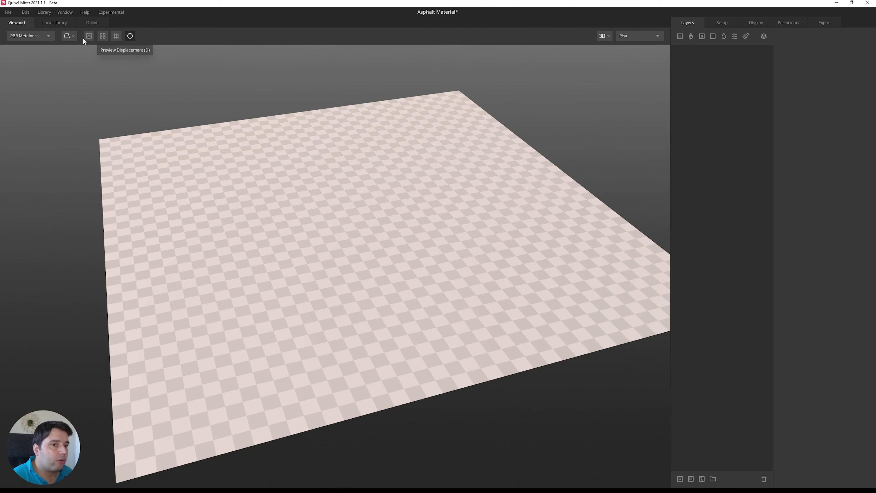
pyautogui.click(88, 37)
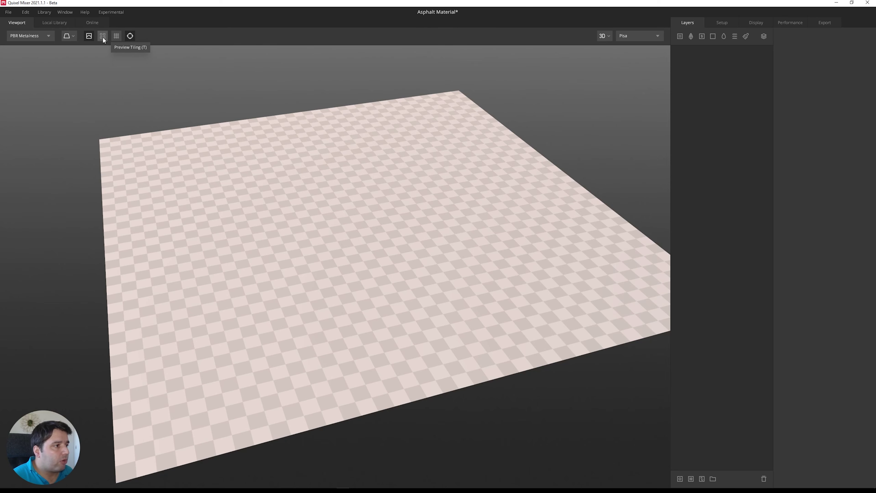
pyautogui.press('t')
pyautogui.press('t')
pyautogui.press('t')
pyautogui.press('t')
pyautogui.press('t')
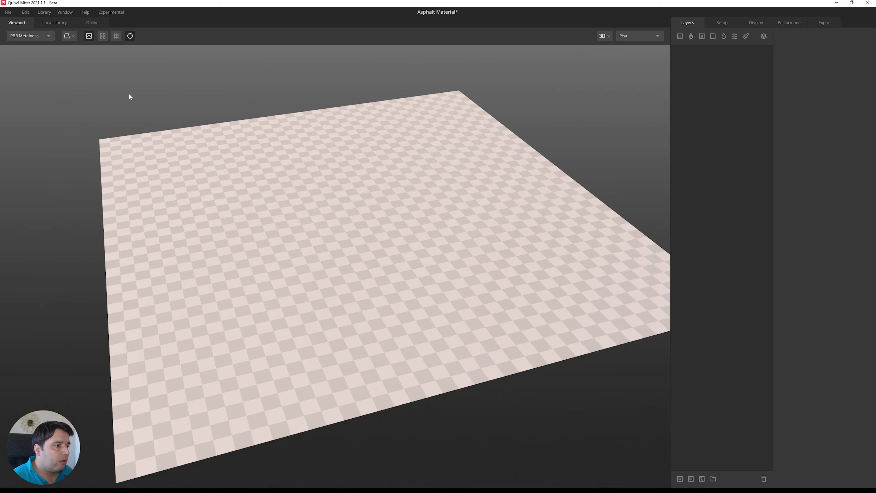
pyautogui.press('t')
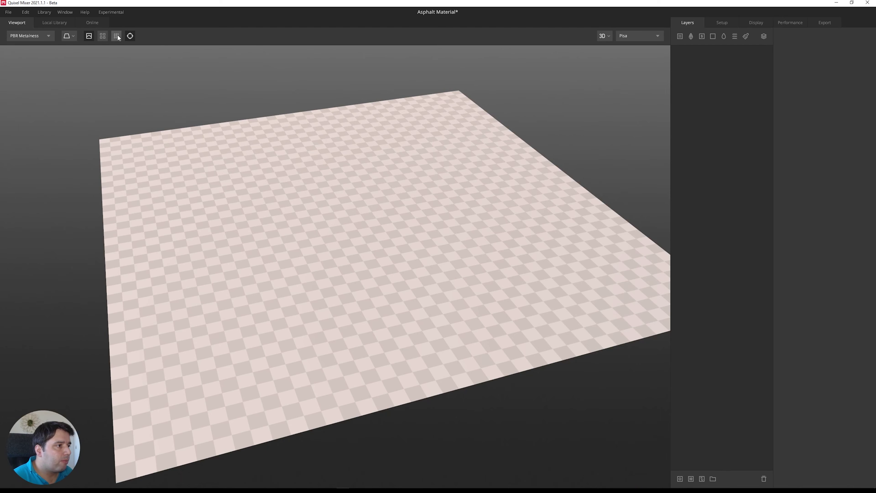
pyautogui.click(117, 37)
pyautogui.press('t')
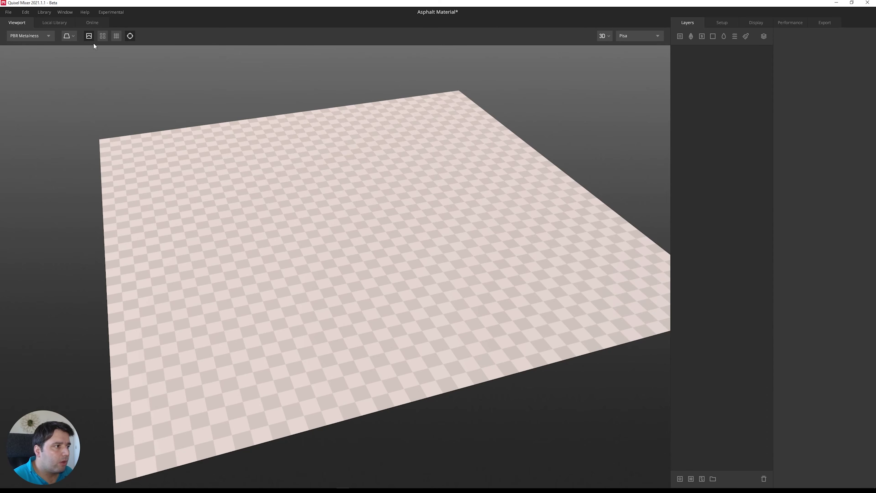
pyautogui.click(130, 36)
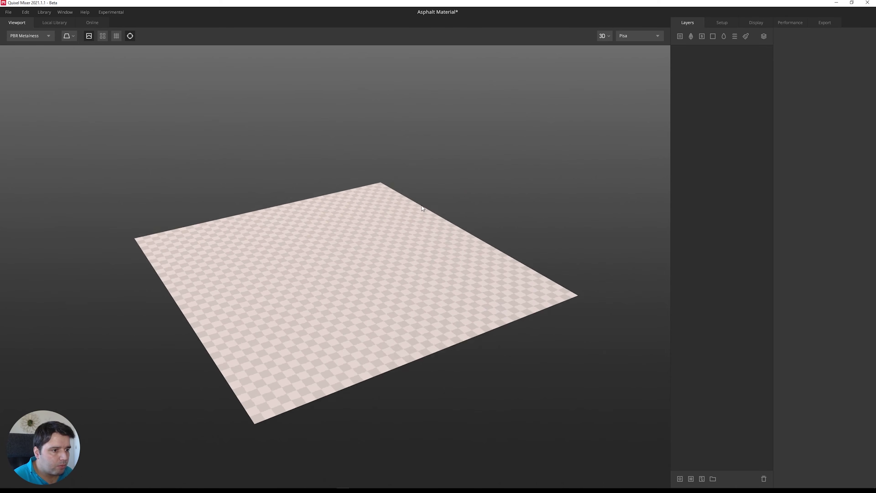
pyautogui.scroll(-5, 406, 215)
pyautogui.moveTo(407, 215); pyautogui.dragTo(499, 182, button='middle')
pyautogui.moveTo(406, 197); pyautogui.dragTo(538, 176, button='middle')
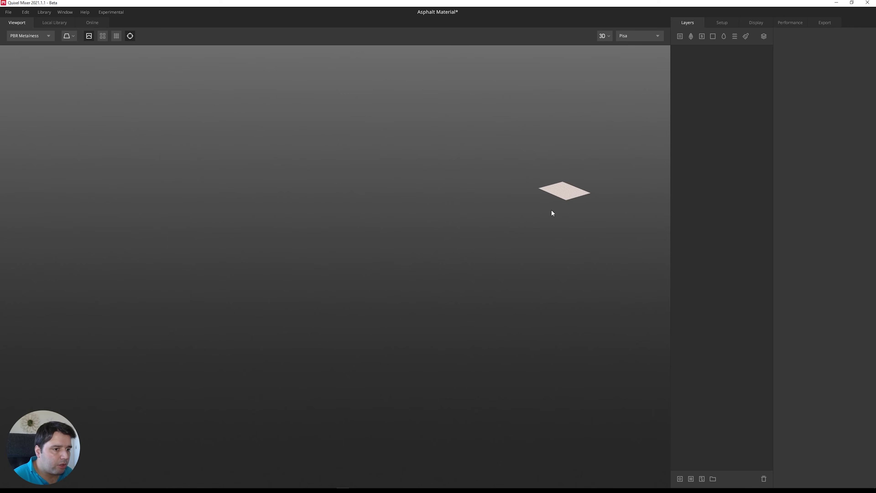
pyautogui.press('f')
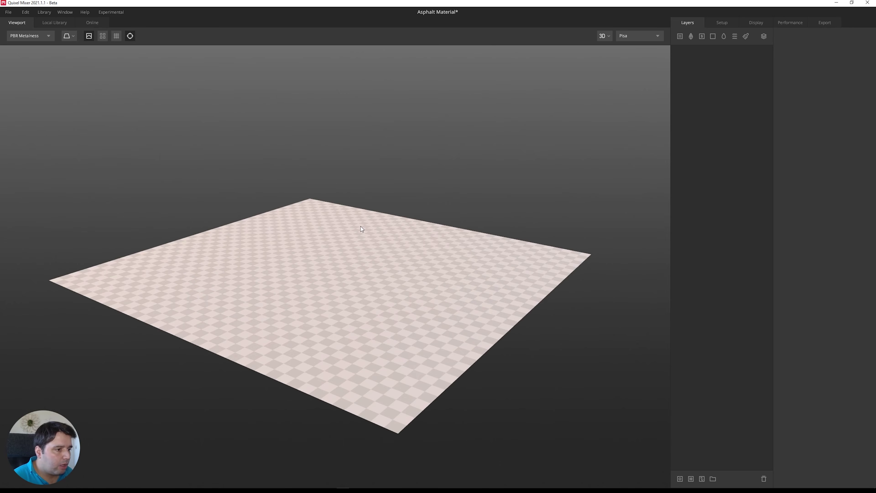
pyautogui.moveTo(534, 314); pyautogui.dragTo(411, 323)
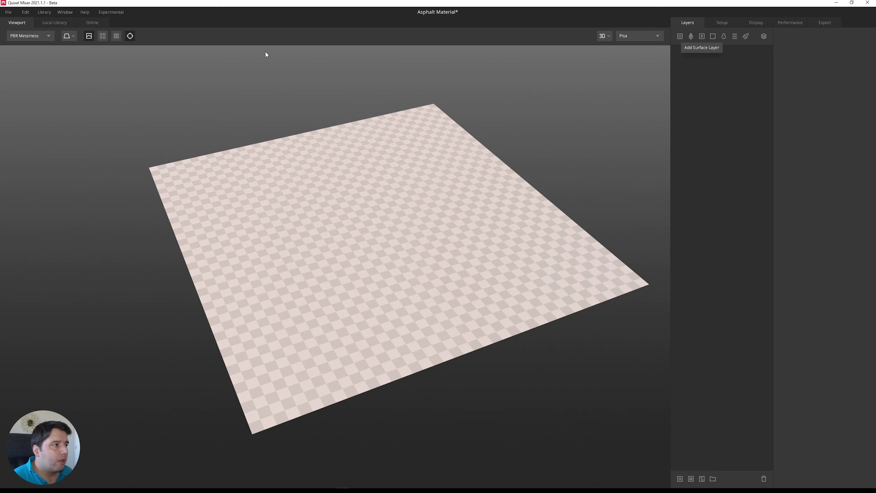
# Look through the local and online asset libraries and return to the plane in the viewport
pyautogui.click(54, 23)
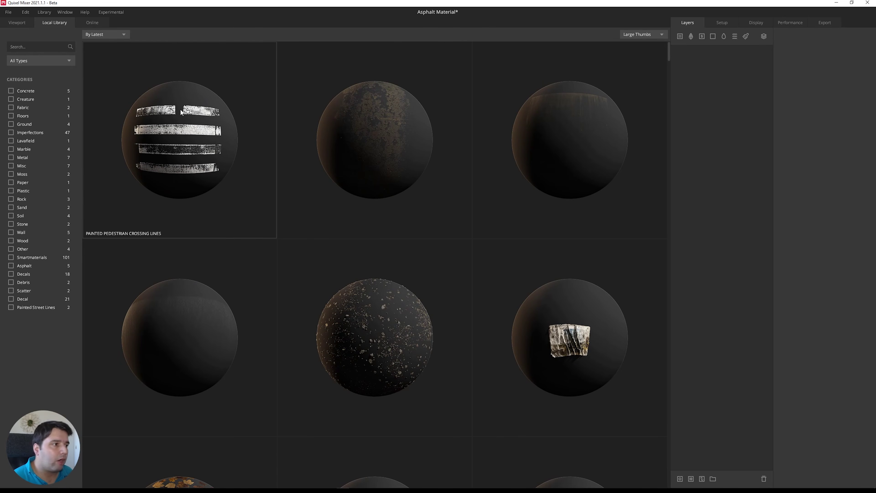
pyautogui.click(91, 24)
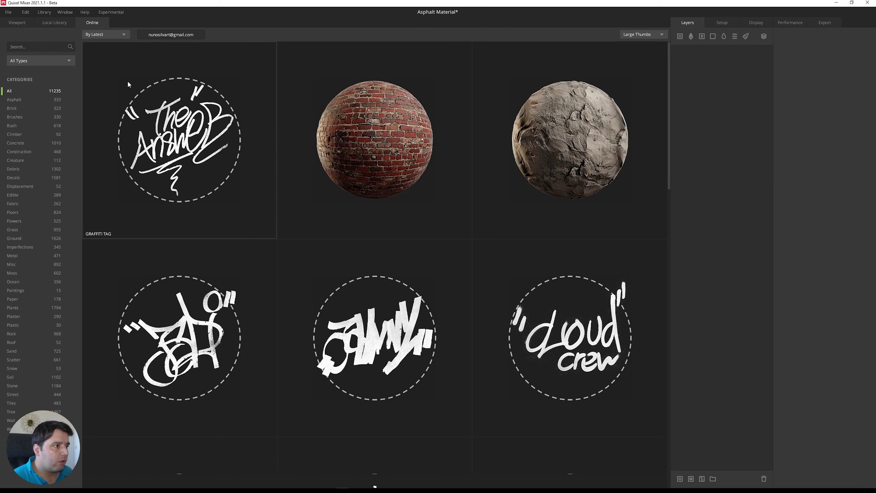
pyautogui.click(16, 23)
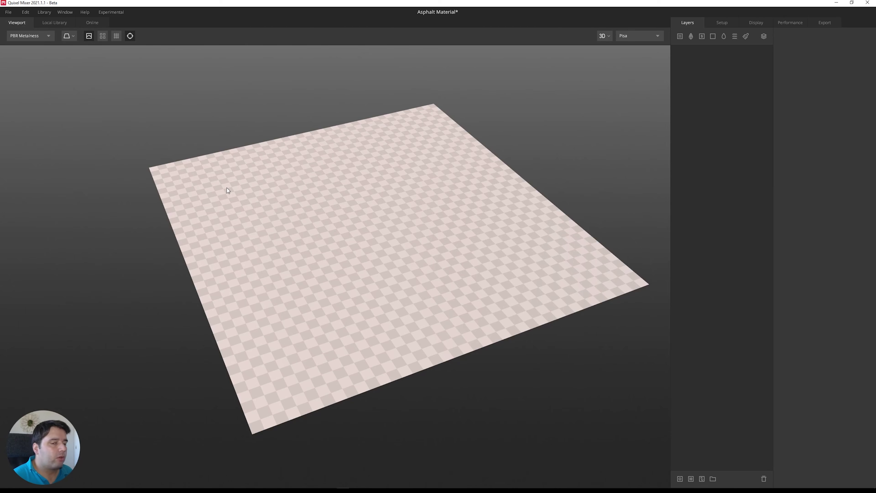
# Find the 4x4 m Rough Asphalt surface among the online library's fine asphalt assets and download it
pyautogui.click(680, 38)
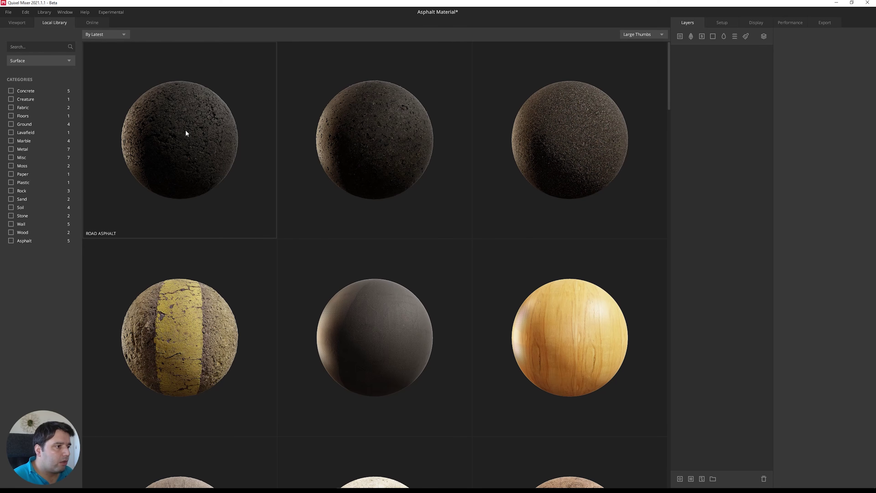
pyautogui.click(97, 22)
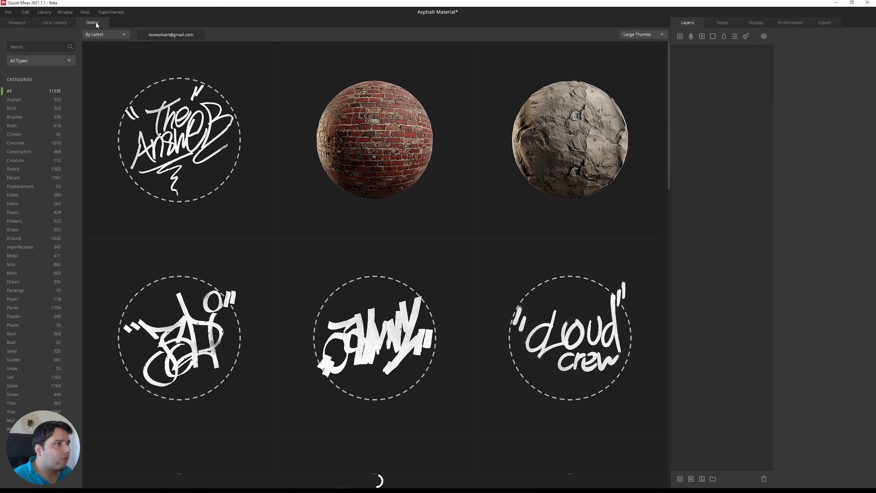
pyautogui.click(14, 100)
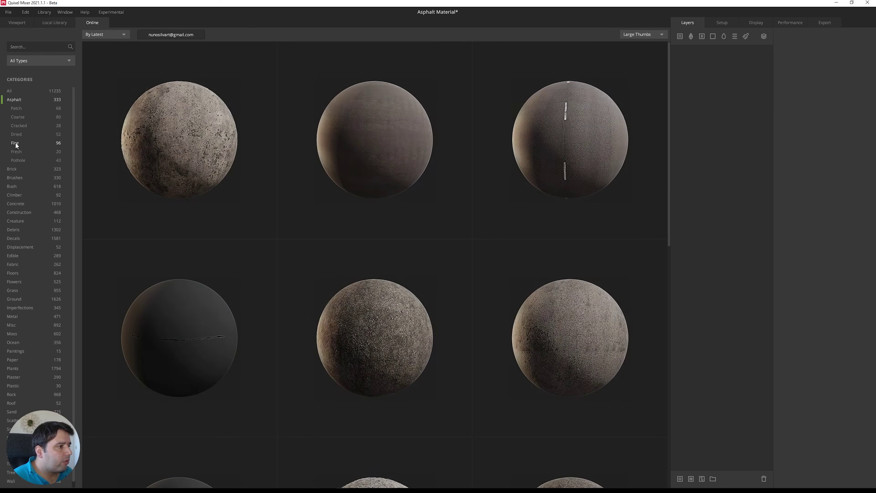
pyautogui.click(15, 142)
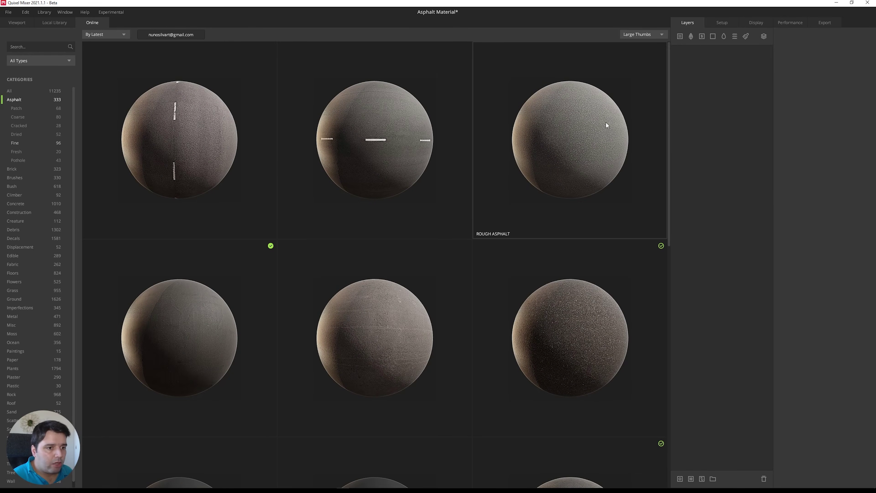
pyautogui.scroll(-3, 531, 196)
pyautogui.scroll(1, 456, 225)
pyautogui.scroll(-1, 559, 112)
pyautogui.scroll(3, 569, 141)
pyautogui.click(513, 229)
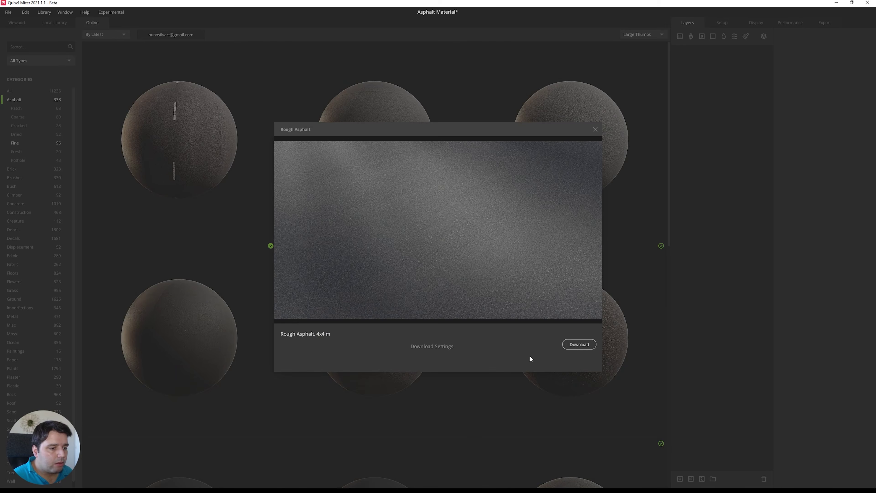
pyautogui.click(586, 346)
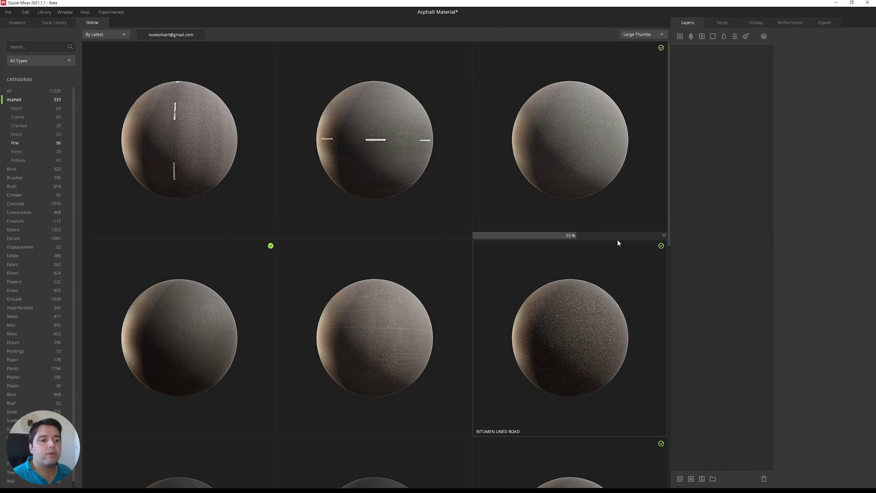
# Add the Road Asphalt surface from the local library as the mix's first layer
pyautogui.click(56, 22)
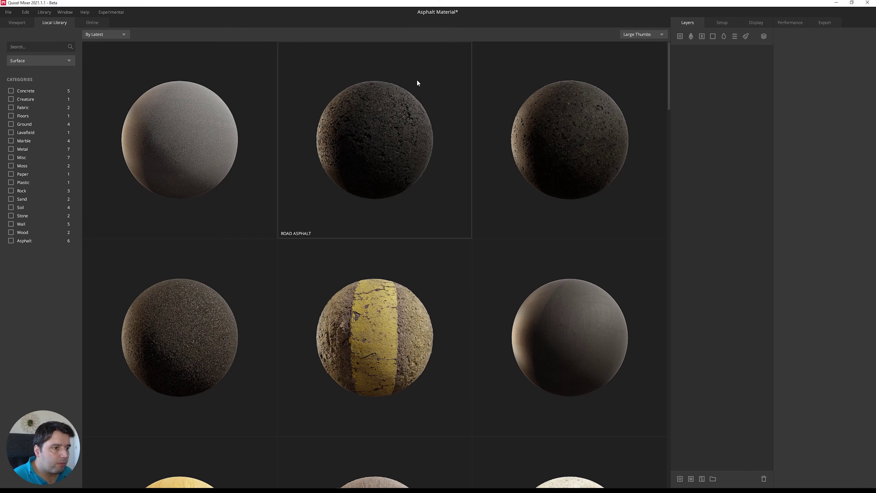
pyautogui.click(393, 183)
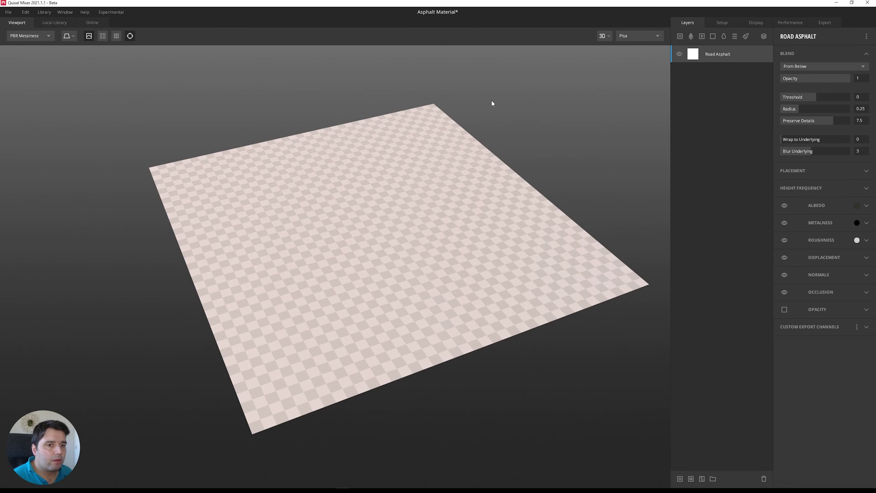
pyautogui.moveTo(550, 175)
pyautogui.mouseDown()
pyautogui.moveTo(504, 208)
pyautogui.moveTo(528, 176)
pyautogui.moveTo(493, 210)
pyautogui.moveTo(555, 249)
pyautogui.moveTo(497, 209)
pyautogui.moveTo(504, 207)
pyautogui.moveTo(458, 202)
pyautogui.moveTo(458, 220)
pyautogui.moveTo(434, 216)
pyautogui.moveTo(447, 216)
pyautogui.mouseUp()
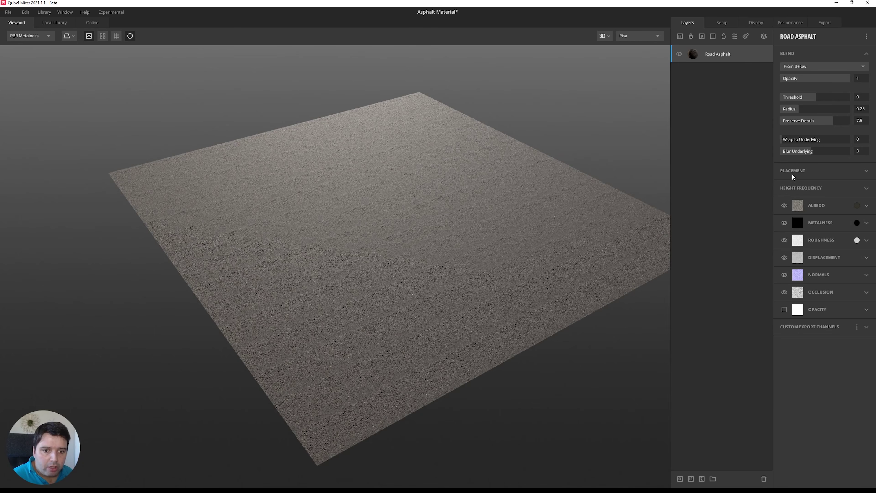
# Try 8 and 6 tiling repetitions in X and Y on the Road Asphalt layer
pyautogui.click(805, 172)
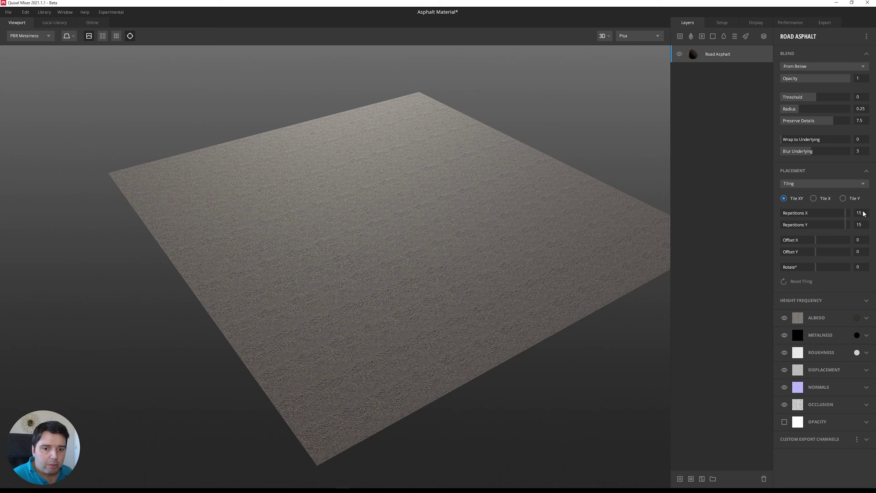
pyautogui.press('Return')
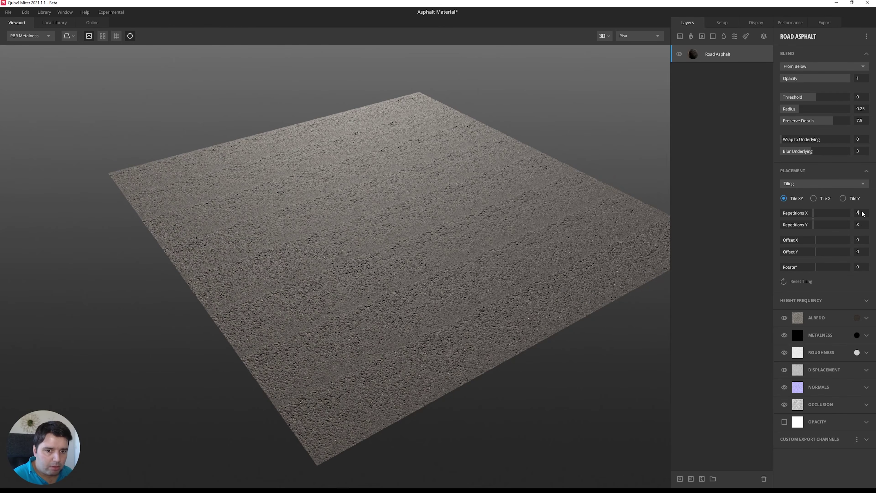
pyautogui.write('6')
pyautogui.press('Return')
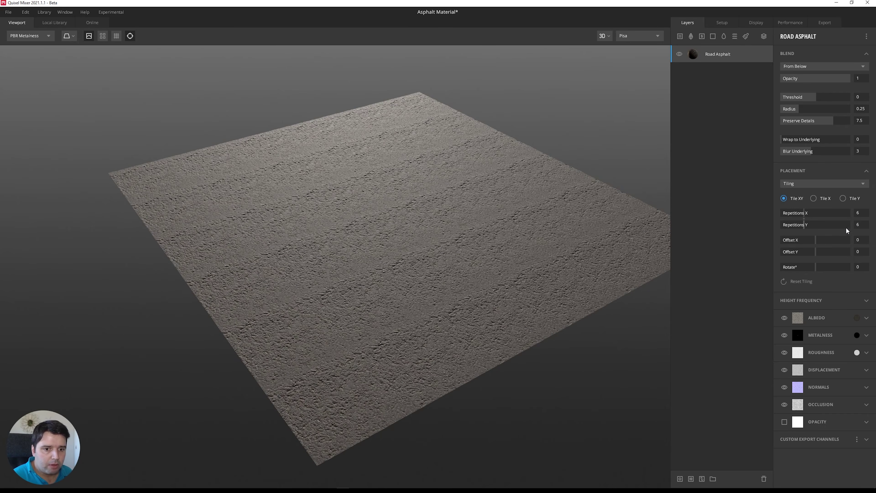
# Rotate the Road Asphalt layer's tiling by 90 degrees and inspect the pattern on the plane
pyautogui.write('90')
pyautogui.press('Return')
pyautogui.scroll(10, 528, 234)
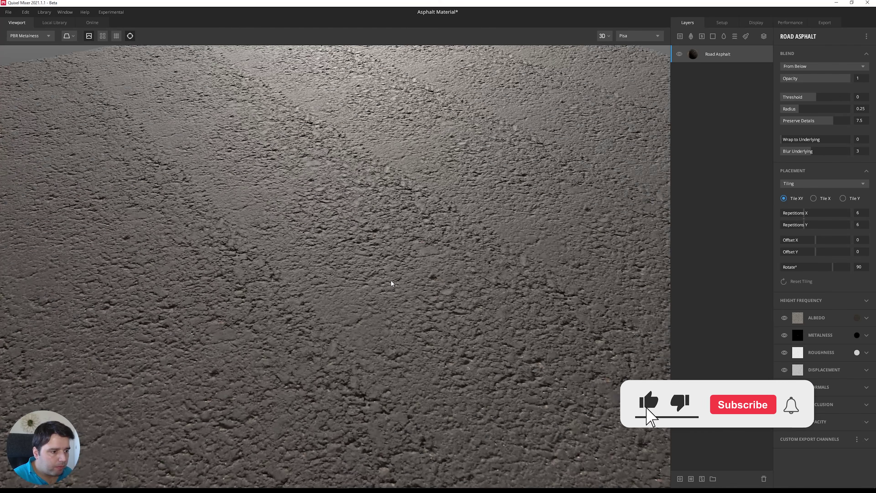
pyautogui.scroll(-10, 397, 285)
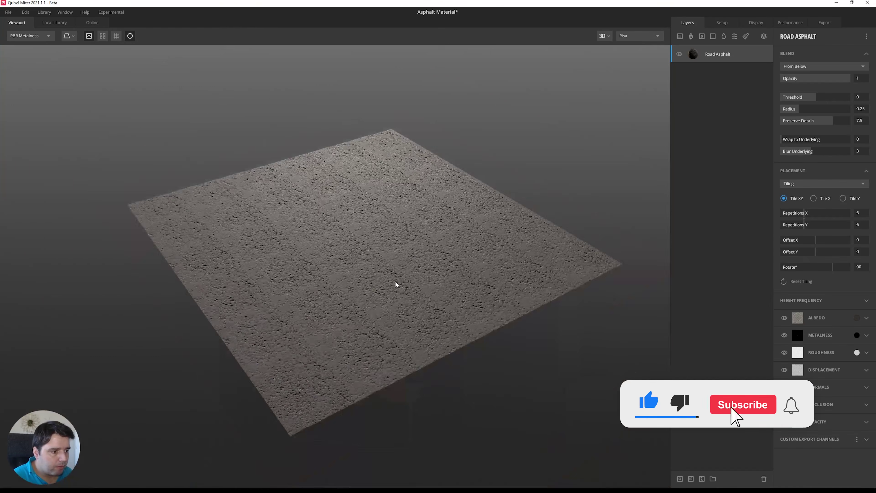
pyautogui.scroll(6, 397, 286)
pyautogui.scroll(-4, 412, 247)
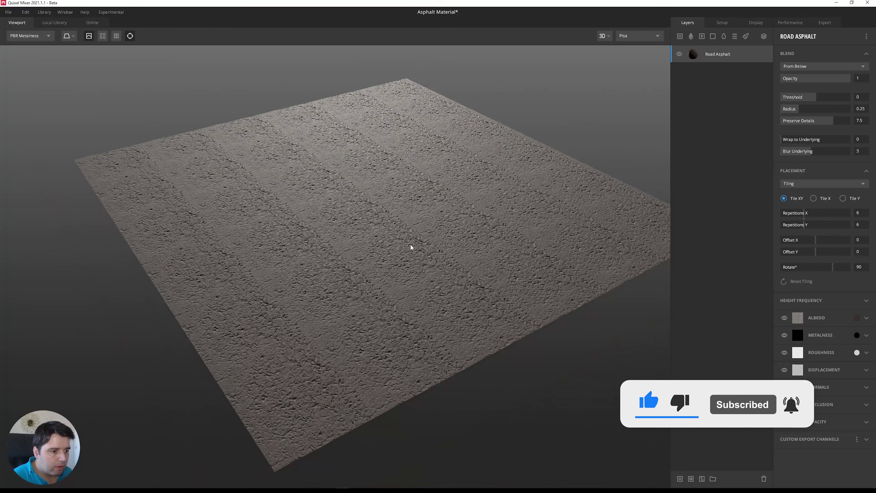
# Set the Road Asphalt layer's X and Y repetitions to 10
pyautogui.doubleClick(859, 212)
pyautogui.write('10')
pyautogui.press('Tab')
pyautogui.write('10')
pyautogui.press('Return')
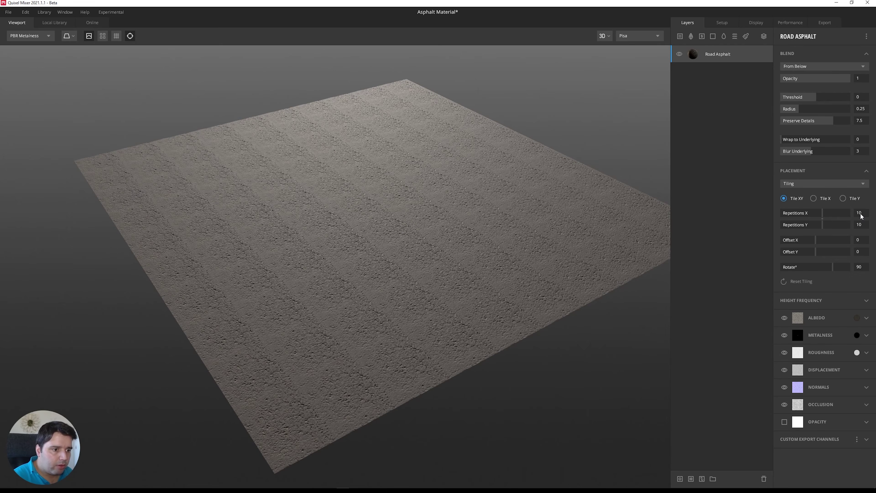
pyautogui.scroll(1, 596, 172)
# Duplicate the Road Asphalt layer and set the copy's rotation to 0
pyautogui.rightClick(726, 55)
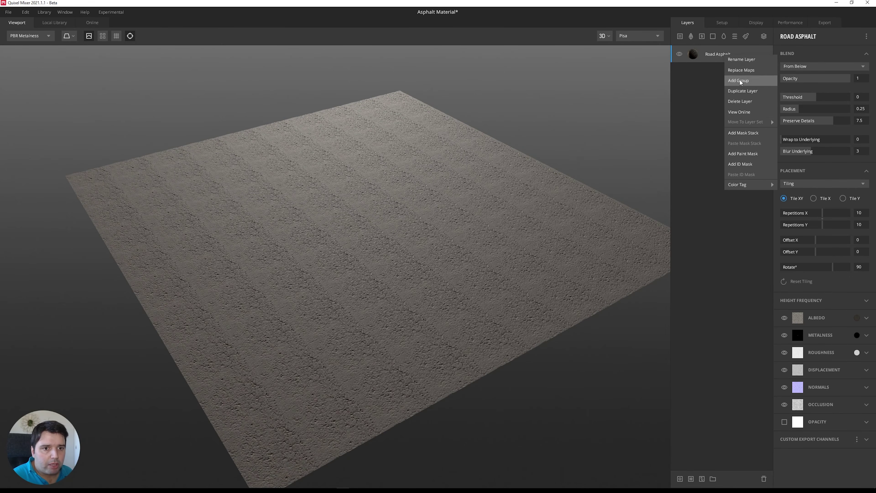
pyautogui.click(743, 90)
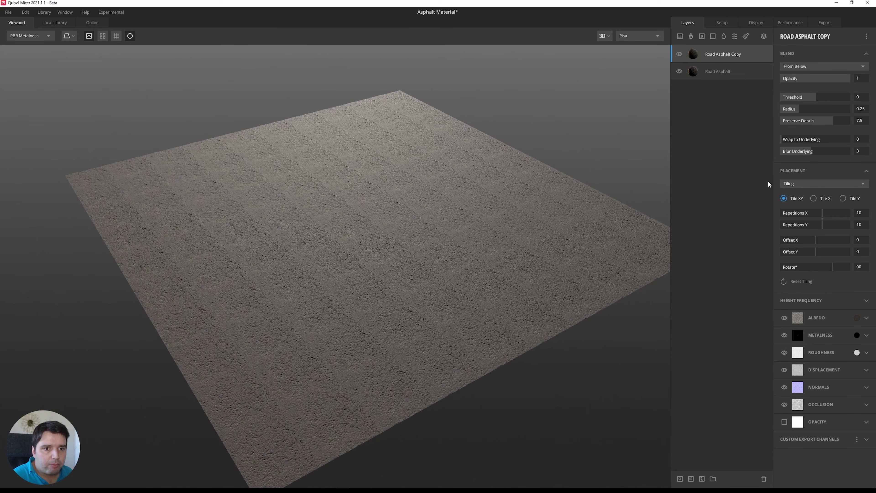
pyautogui.click(858, 269)
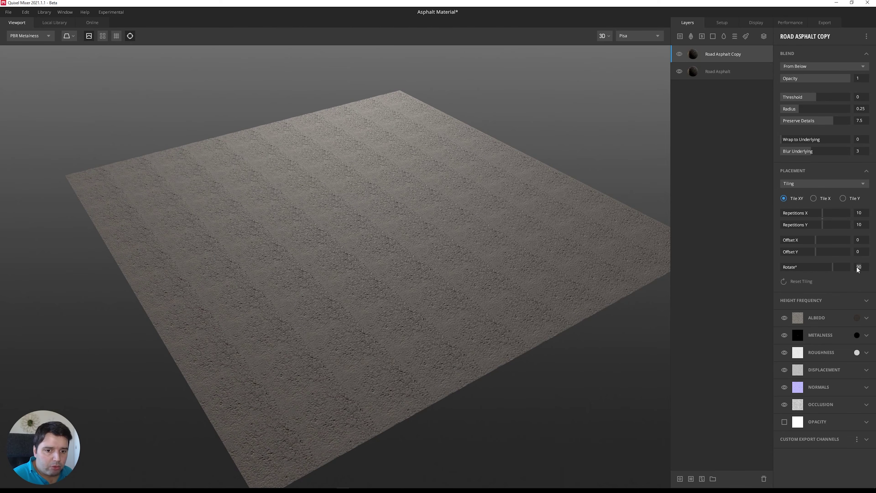
pyautogui.write('0')
pyautogui.press('Return')
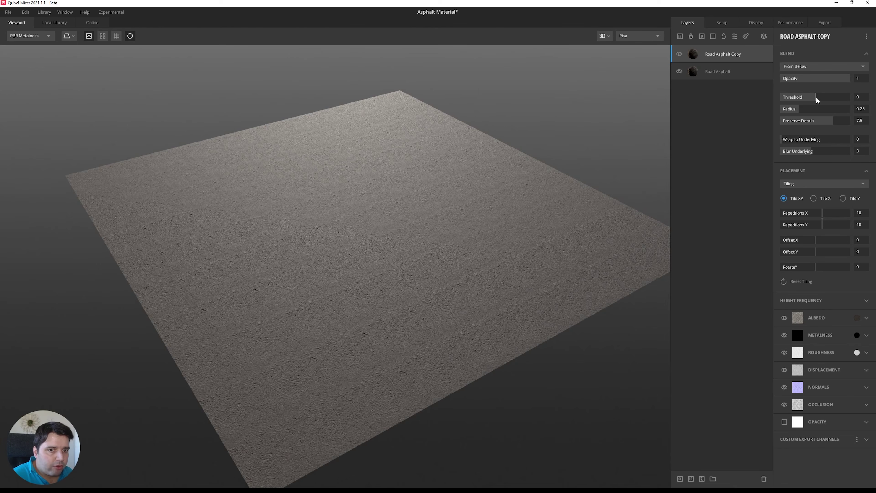
# Set the copied asphalt layer's threshold to -0.09, radius to 0.305, underlying blur to 2, and X and Y repetitions to 6
pyautogui.moveTo(817, 100); pyautogui.dragTo(815, 105)
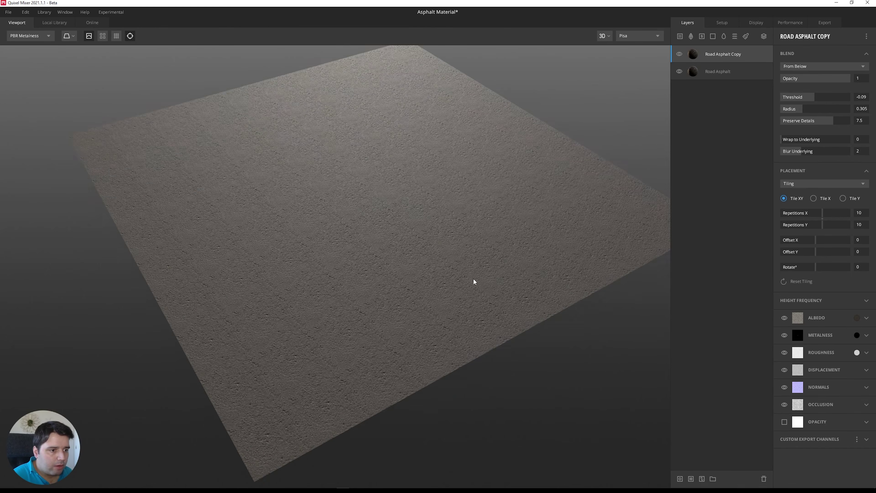
pyautogui.moveTo(473, 280); pyautogui.dragTo(479, 291, button='middle')
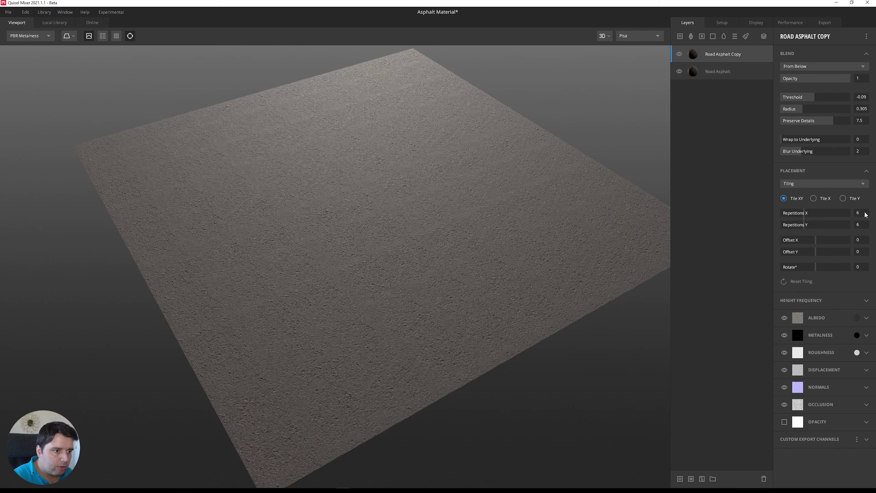
pyautogui.moveTo(616, 196); pyautogui.dragTo(434, 273)
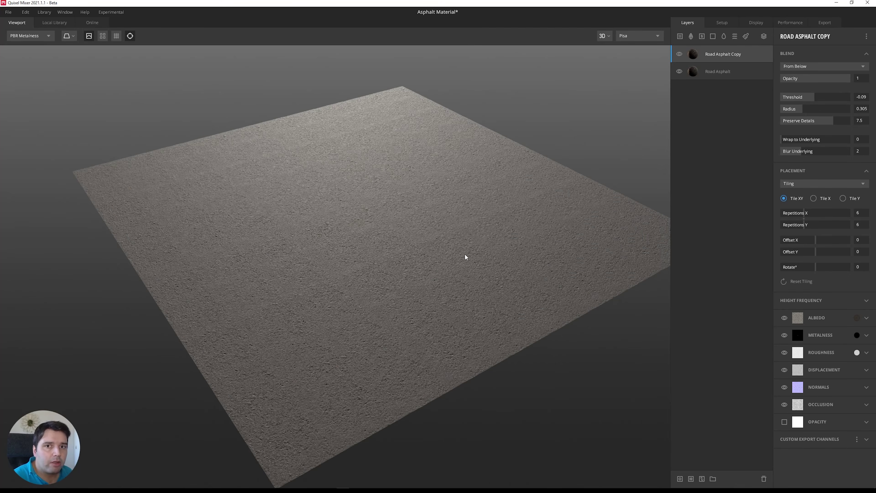
# Add a noise layer on top of the stack and clip it to the copied asphalt layer
pyautogui.click(735, 37)
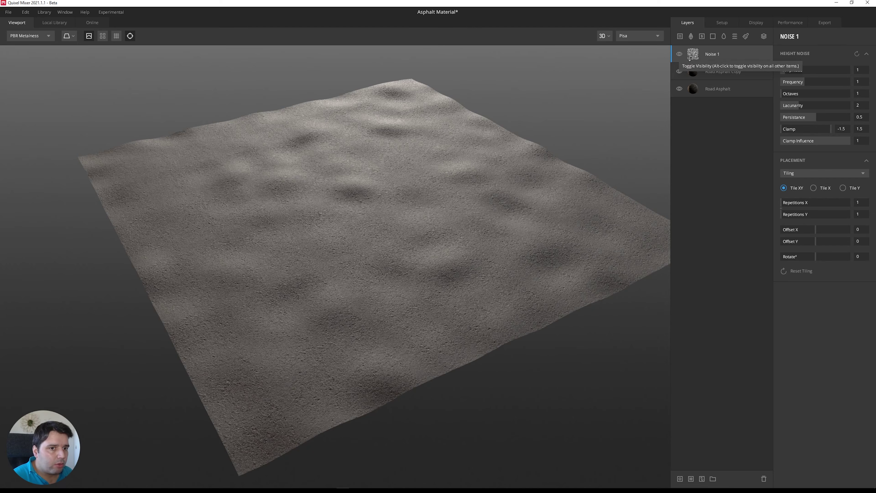
pyautogui.moveTo(696, 60); pyautogui.dragTo(699, 61)
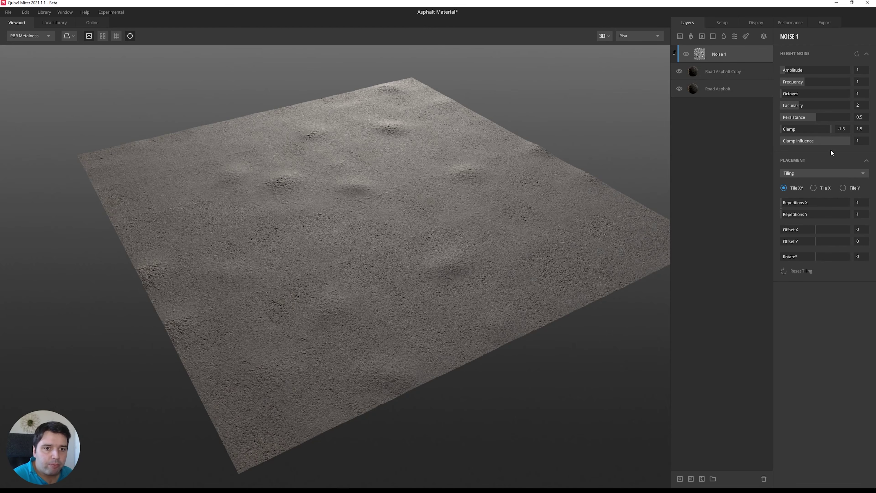
# Try a noise amplitude of 18.81 and lower it to 0.398
pyautogui.moveTo(780, 72); pyautogui.dragTo(851, 80)
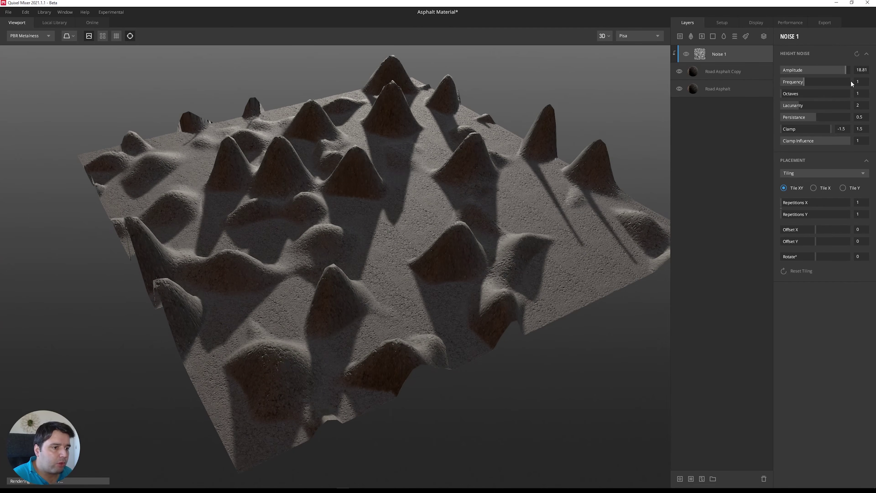
pyautogui.moveTo(470, 233); pyautogui.dragTo(626, 188)
pyautogui.moveTo(839, 71); pyautogui.dragTo(783, 77)
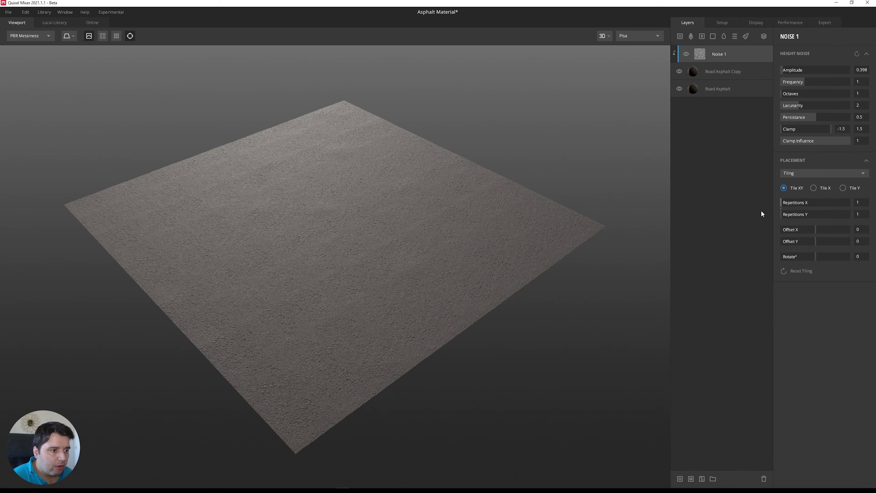
# Set the noise to 2 repetitions in X and Y, frequency 0.612, 2 octaves and amplitude 0.1
pyautogui.moveTo(785, 211)
pyautogui.mouseDown()
pyautogui.moveTo(759, 216)
pyautogui.moveTo(787, 212)
pyautogui.mouseUp()
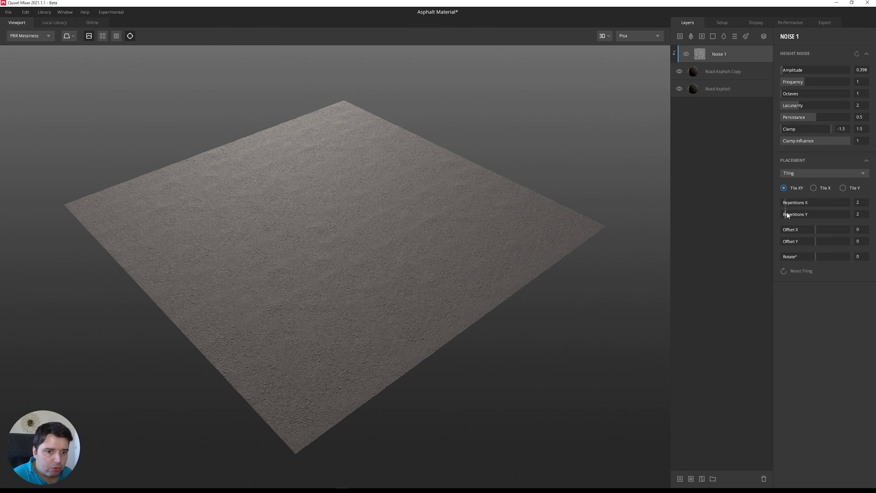
pyautogui.moveTo(558, 184); pyautogui.dragTo(575, 158)
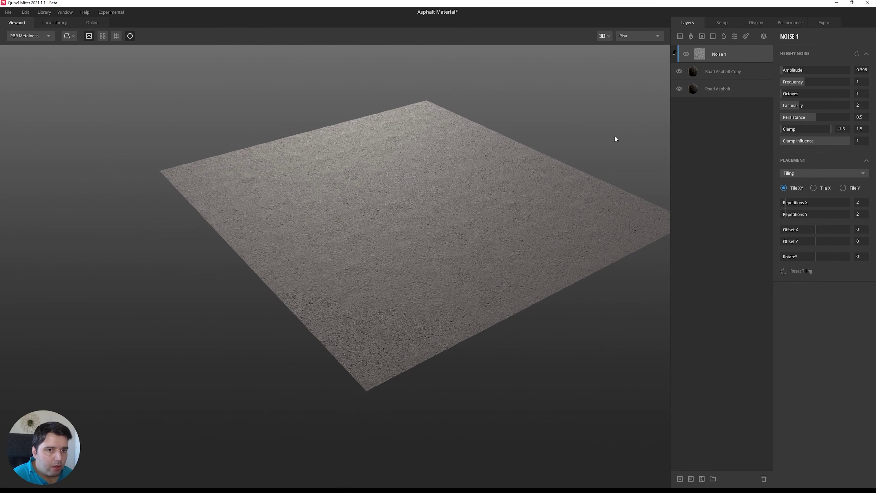
pyautogui.moveTo(802, 81); pyautogui.dragTo(786, 90)
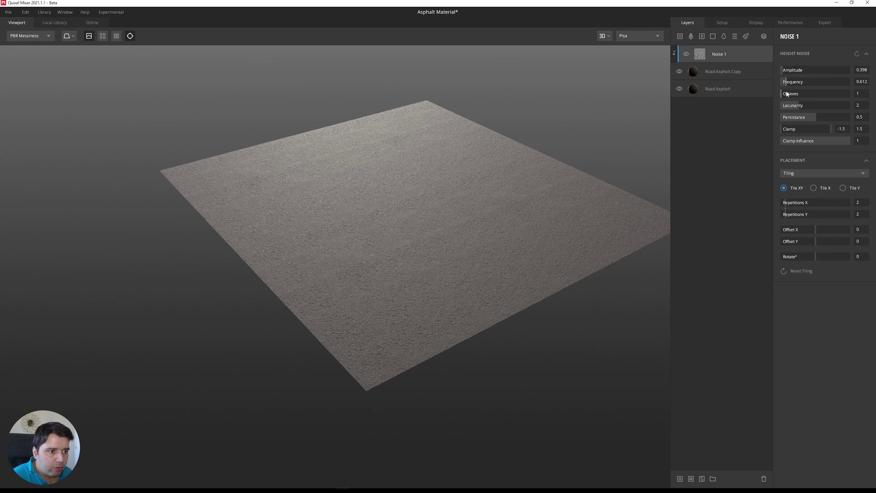
pyautogui.moveTo(783, 93); pyautogui.dragTo(785, 93)
pyautogui.moveTo(568, 194)
pyautogui.mouseDown()
pyautogui.moveTo(568, 218)
pyautogui.moveTo(578, 197)
pyautogui.mouseUp()
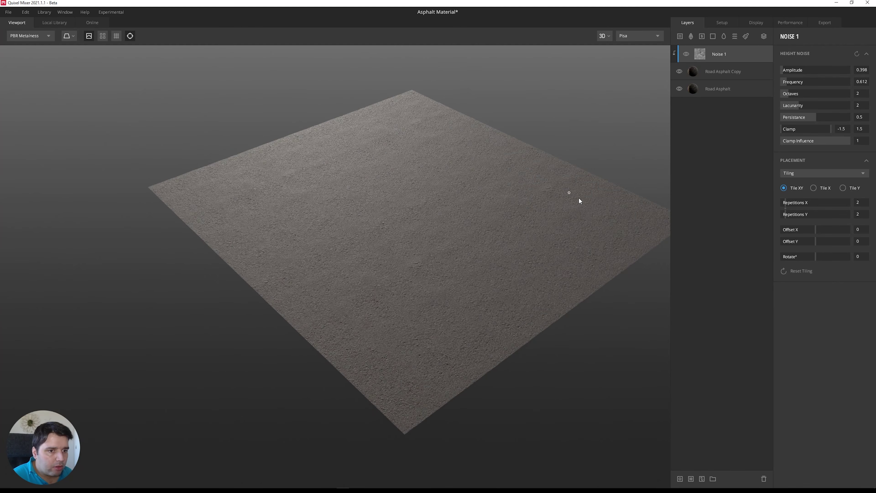
pyautogui.moveTo(783, 69); pyautogui.dragTo(782, 78)
pyautogui.moveTo(572, 149); pyautogui.dragTo(600, 143)
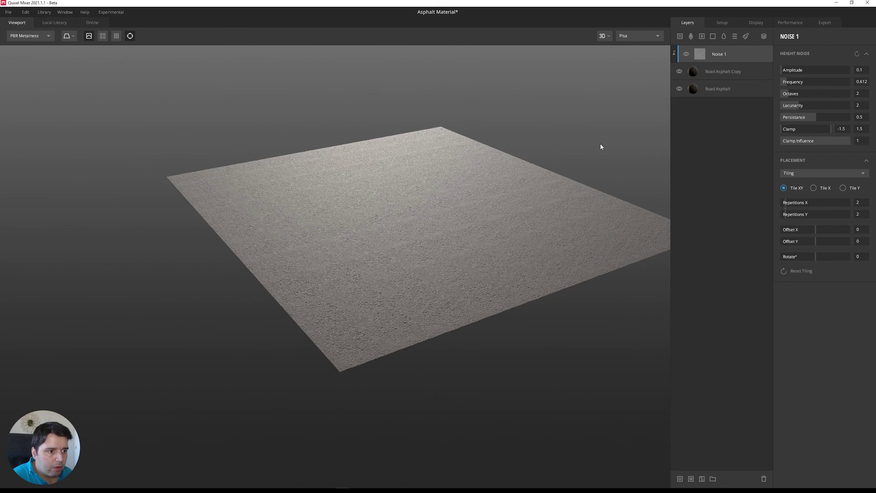
# Raise the noise layer's amplitude to 0.597 and toggle its visibility to compare the asphalt with and without it
pyautogui.moveTo(782, 65); pyautogui.dragTo(782, 68)
pyautogui.click(781, 70)
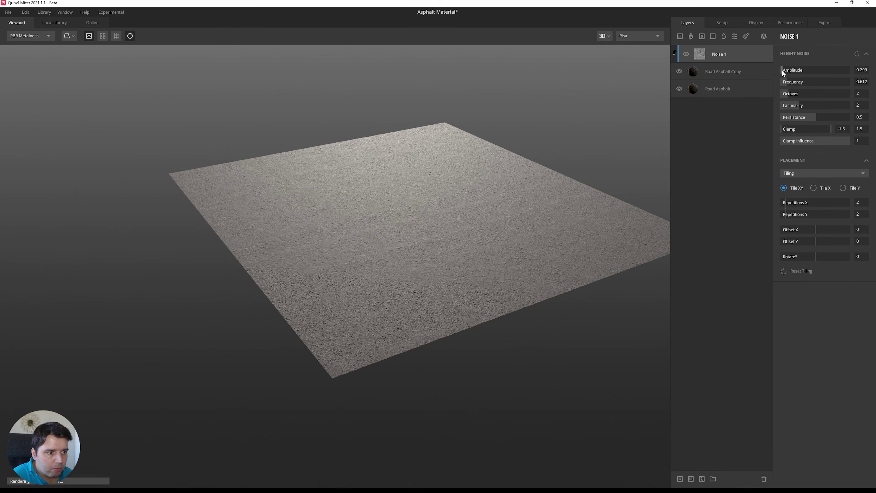
pyautogui.moveTo(583, 163)
pyautogui.mouseDown()
pyautogui.moveTo(592, 172)
pyautogui.moveTo(595, 162)
pyautogui.moveTo(571, 156)
pyautogui.mouseUp()
pyautogui.moveTo(510, 199); pyautogui.dragTo(403, 194)
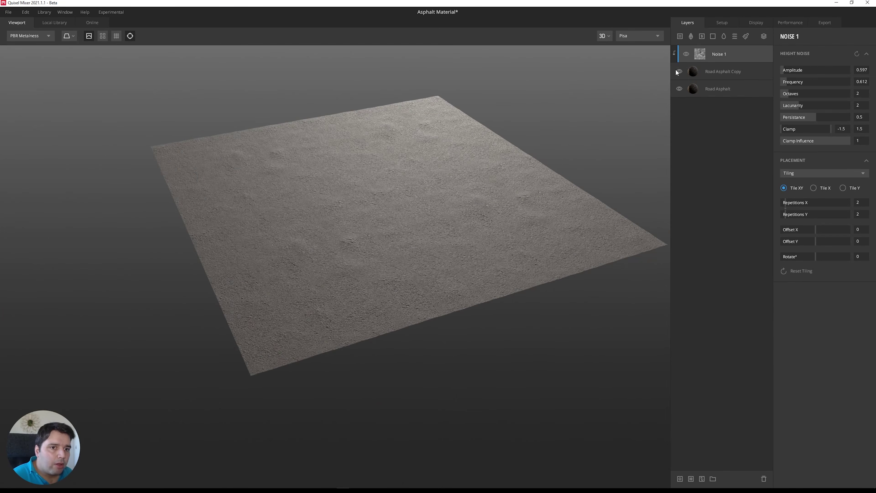
pyautogui.click(686, 54)
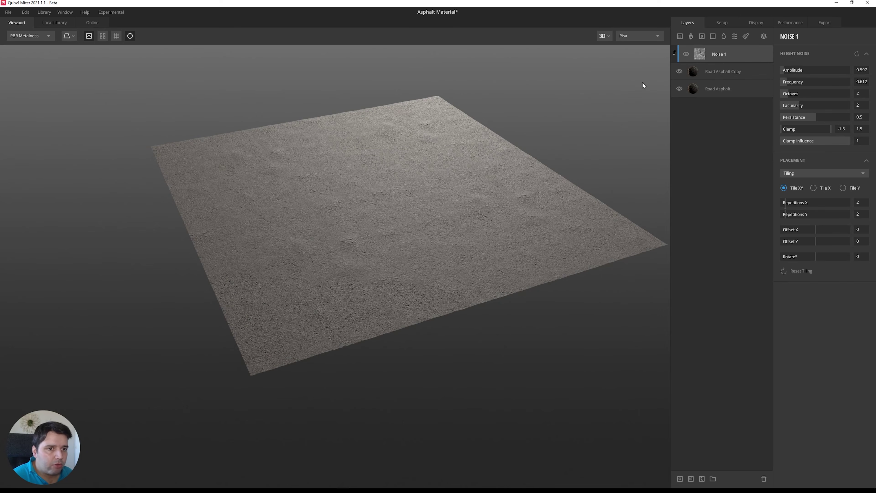
pyautogui.moveTo(345, 155); pyautogui.dragTo(291, 144)
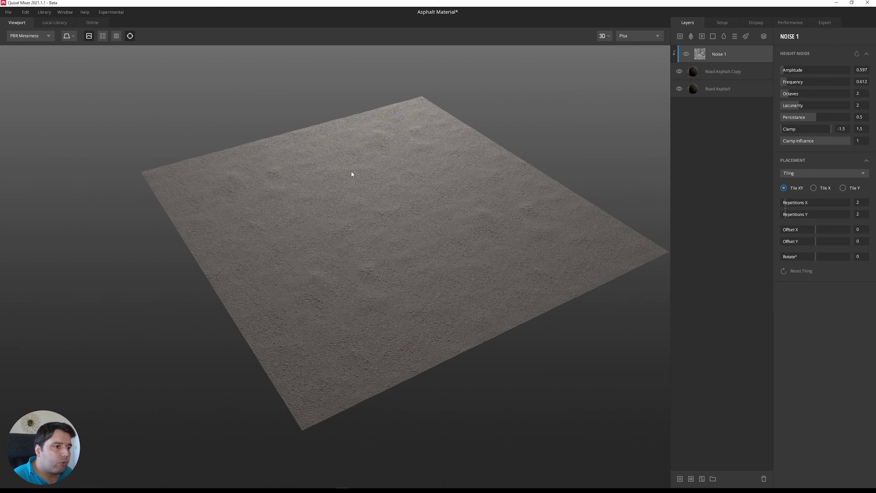
pyautogui.moveTo(391, 207); pyautogui.dragTo(447, 188)
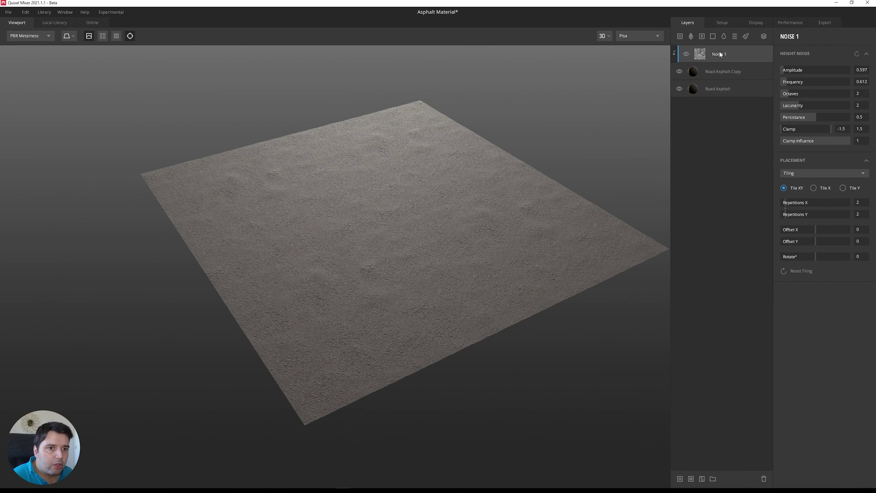
# Browse the local atlas assets and the online Decals category for road decals
pyautogui.click(691, 36)
pyautogui.scroll(-6, 300, 235)
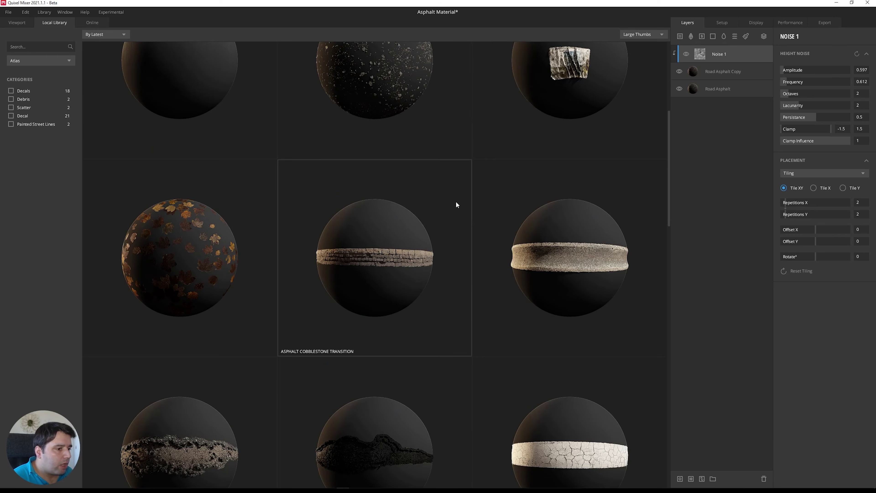
pyautogui.scroll(-3, 372, 221)
pyautogui.scroll(-1, 517, 345)
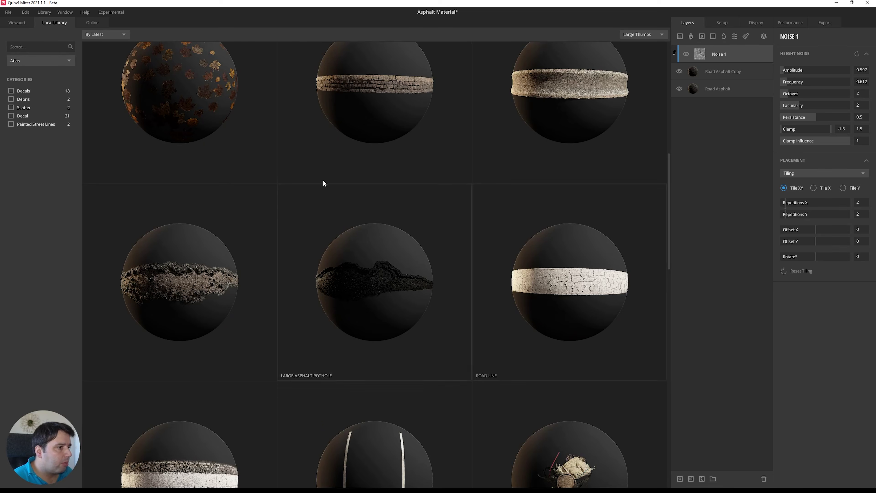
pyautogui.scroll(-2, 380, 235)
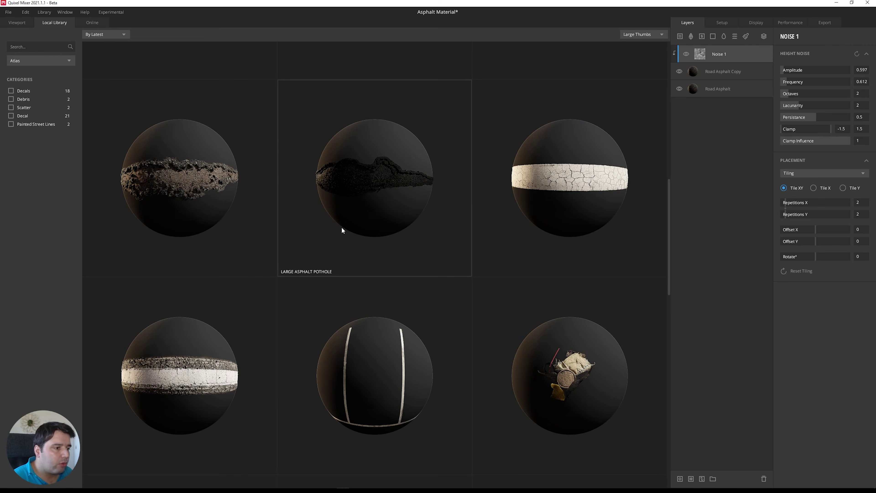
pyautogui.click(92, 23)
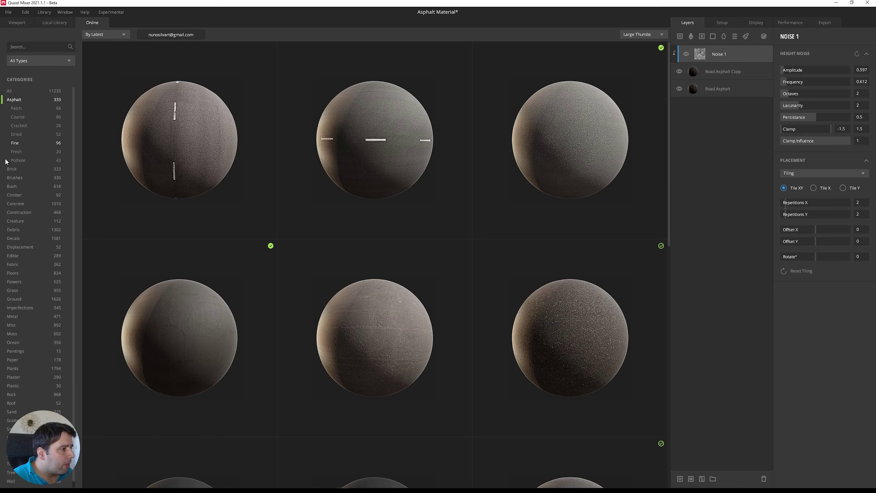
pyautogui.scroll(-1, 26, 250)
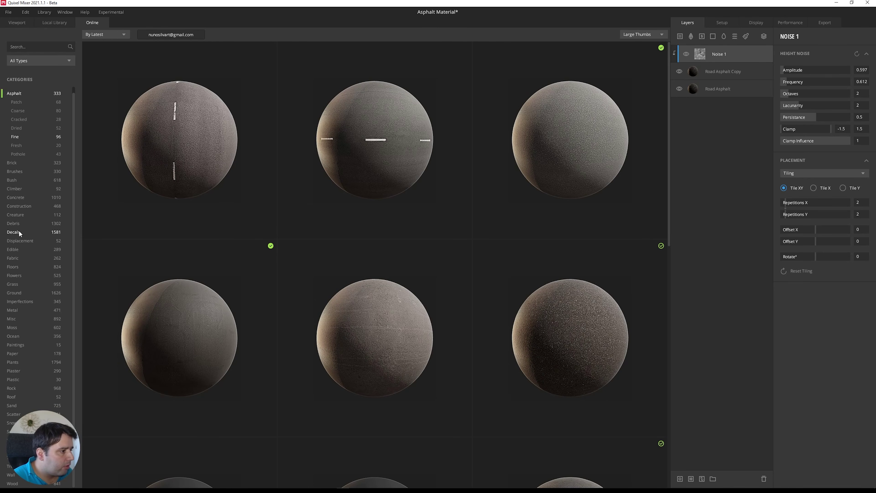
pyautogui.click(31, 230)
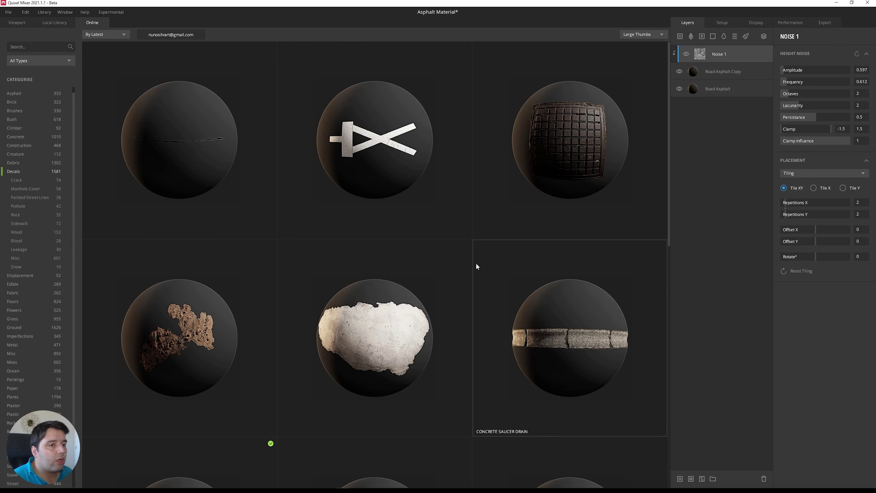
# Add the Painted Line Rough Asphalt decal from the local library as a new layer on top of the noise
pyautogui.click(55, 23)
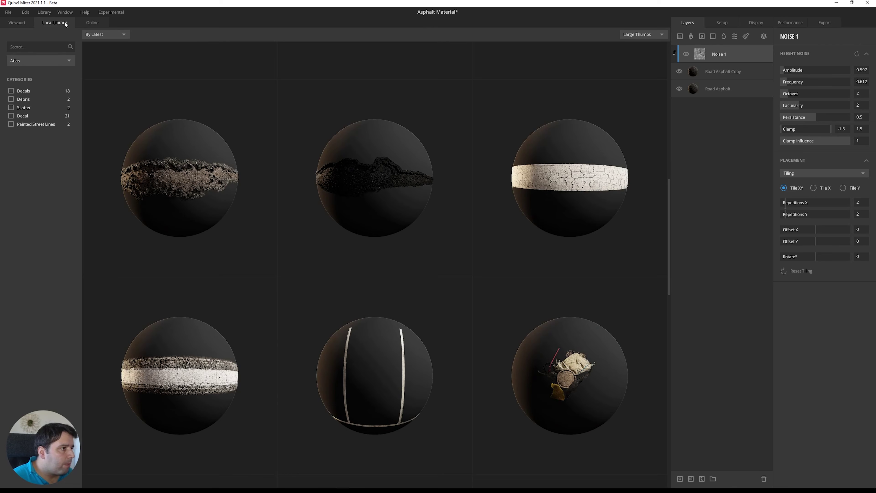
pyautogui.scroll(-1, 492, 209)
pyautogui.scroll(-5, 414, 242)
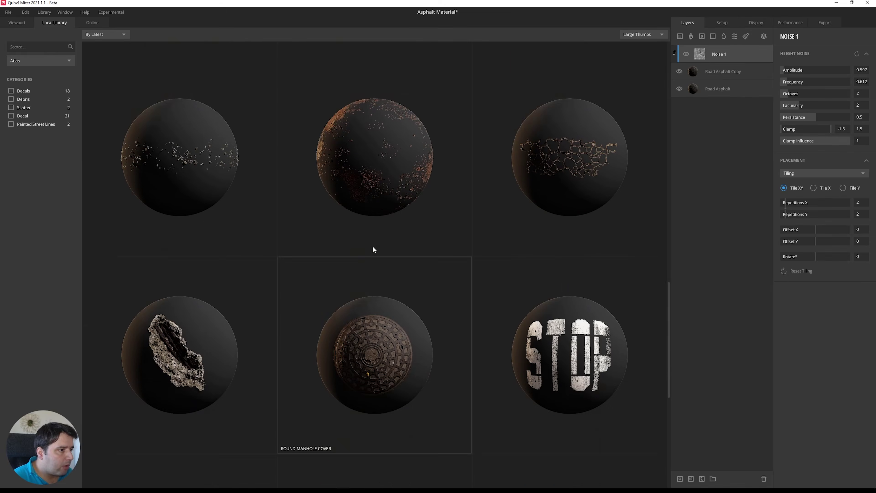
pyautogui.scroll(5, 155, 110)
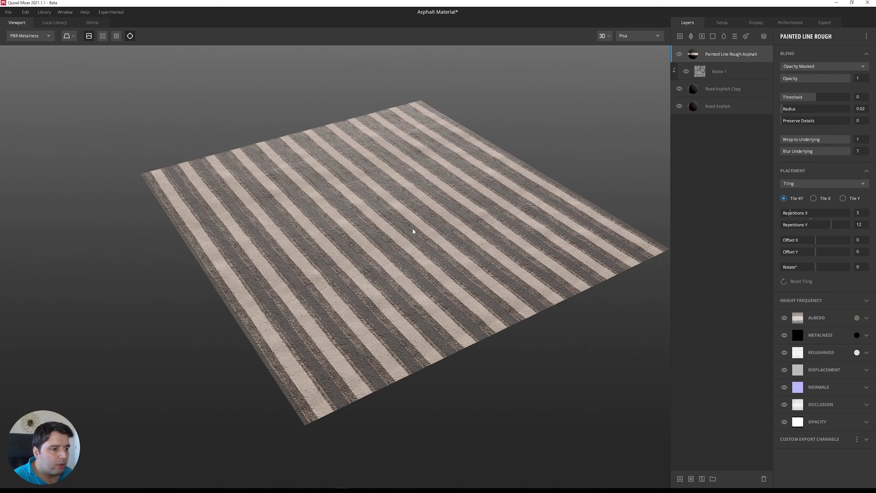
pyautogui.moveTo(356, 236); pyautogui.dragTo(456, 247)
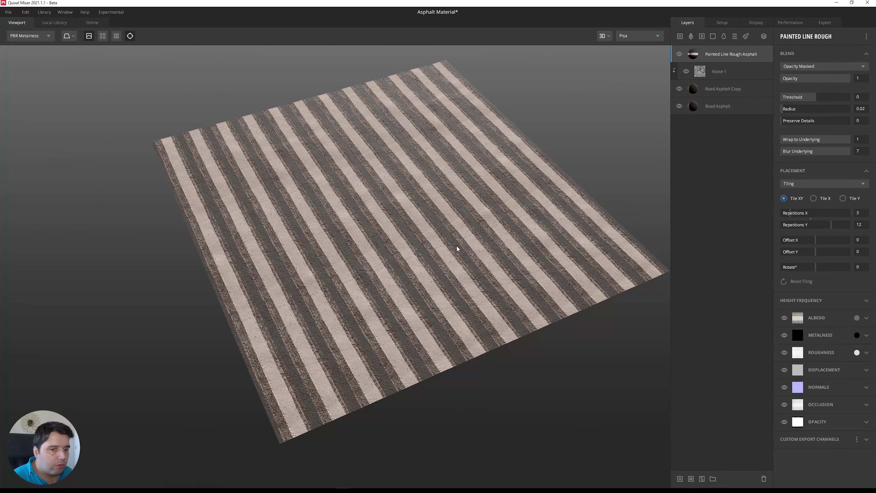
# Tile the painted line only along X and set its Y repetitions to 18
pyautogui.click(813, 198)
pyautogui.moveTo(502, 269); pyautogui.dragTo(502, 242)
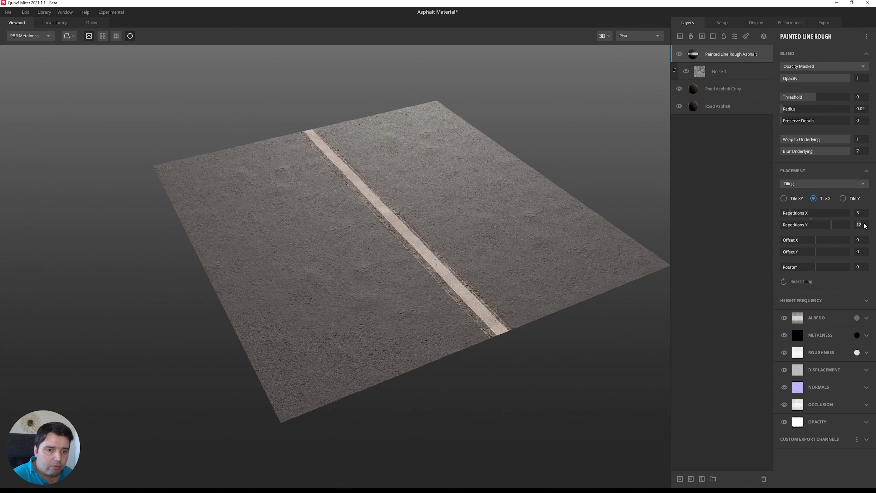
pyautogui.write('8')
pyautogui.press('Return')
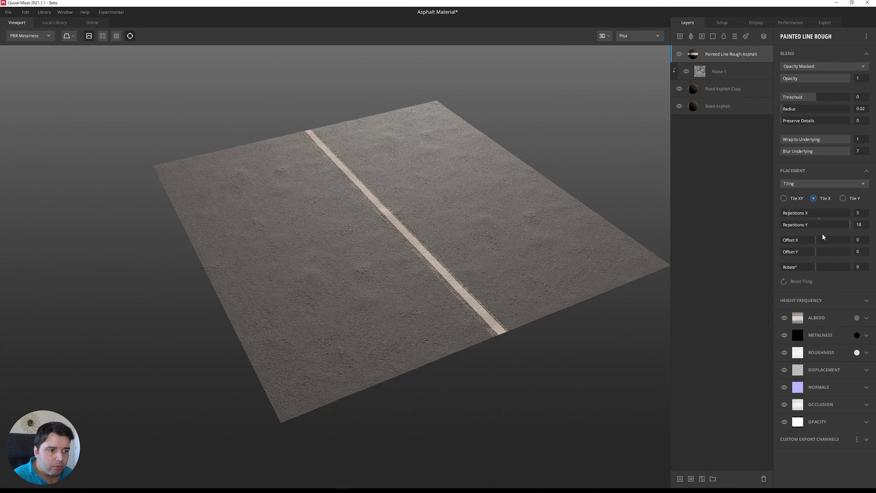
# Narrow the painted line further with 24 repetitions in Y and 8 in X
pyautogui.moveTo(620, 327); pyautogui.dragTo(594, 316)
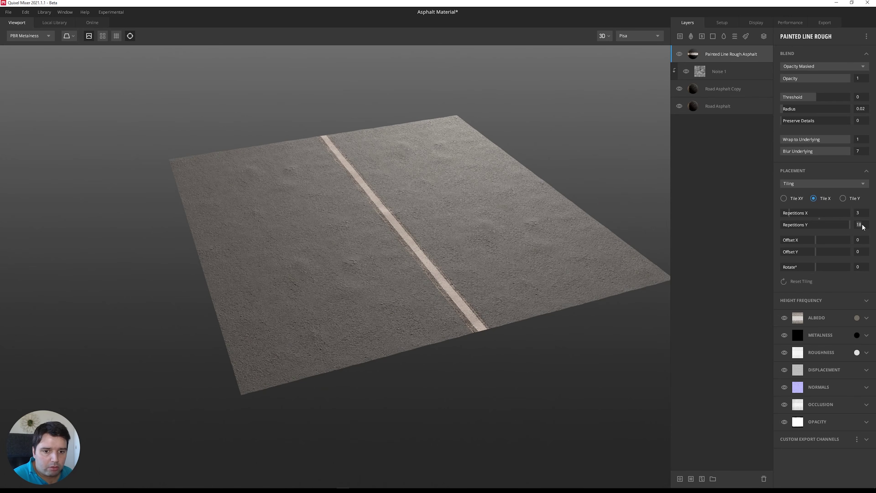
pyautogui.write('24')
pyautogui.press('Return')
pyautogui.moveTo(518, 239); pyautogui.dragTo(533, 278)
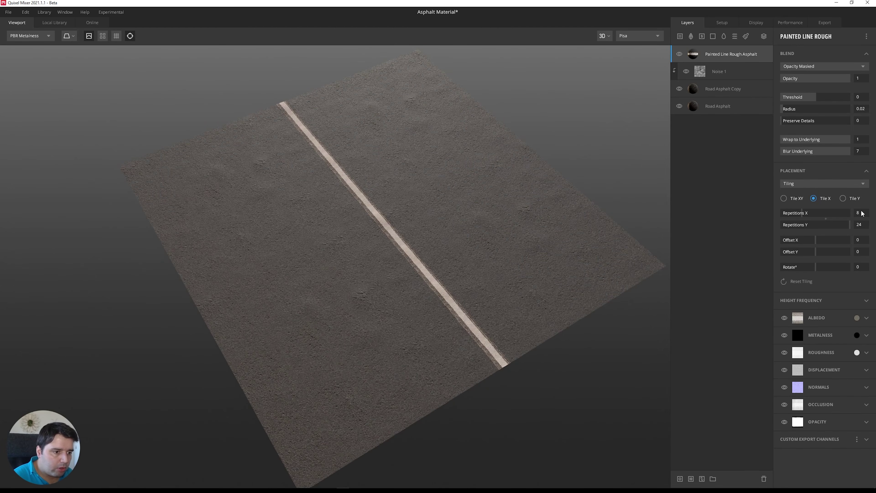
pyautogui.scroll(10, 482, 298)
pyautogui.moveTo(558, 280)
pyautogui.mouseDown()
pyautogui.moveTo(354, 323)
pyautogui.moveTo(376, 277)
pyautogui.moveTo(399, 304)
pyautogui.moveTo(458, 238)
pyautogui.mouseUp()
pyautogui.scroll(-10, 458, 237)
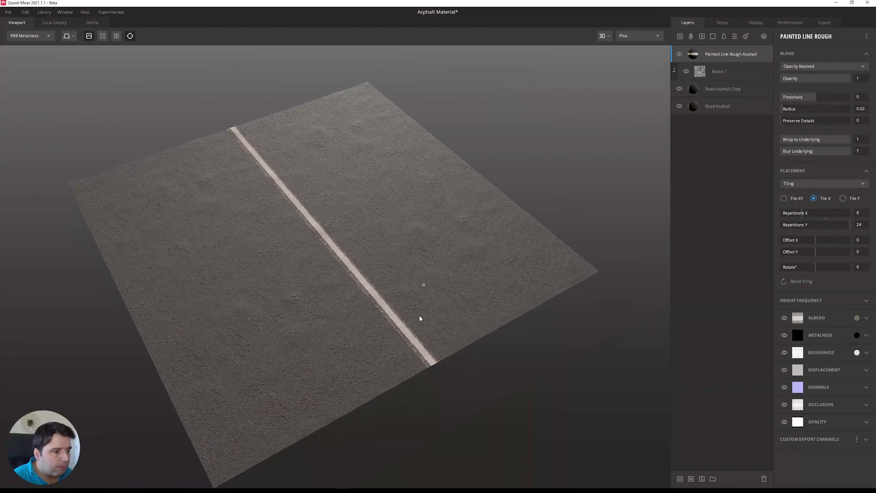
pyautogui.moveTo(420, 318)
pyautogui.mouseDown()
pyautogui.moveTo(498, 319)
pyautogui.moveTo(413, 286)
pyautogui.moveTo(402, 300)
pyautogui.moveTo(408, 285)
pyautogui.moveTo(410, 297)
pyautogui.moveTo(459, 303)
pyautogui.mouseUp()
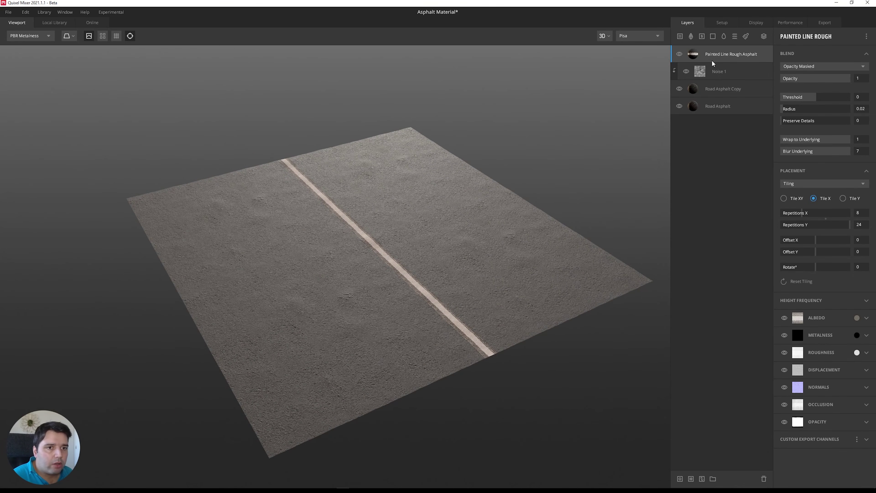
# Add the Road Line decal from the local library as a new top layer and tile it only along X
pyautogui.click(692, 35)
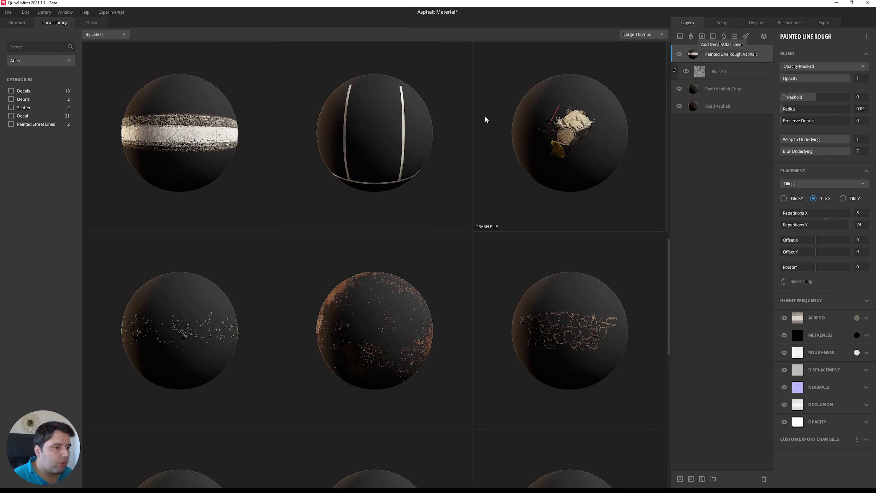
pyautogui.scroll(5, 447, 226)
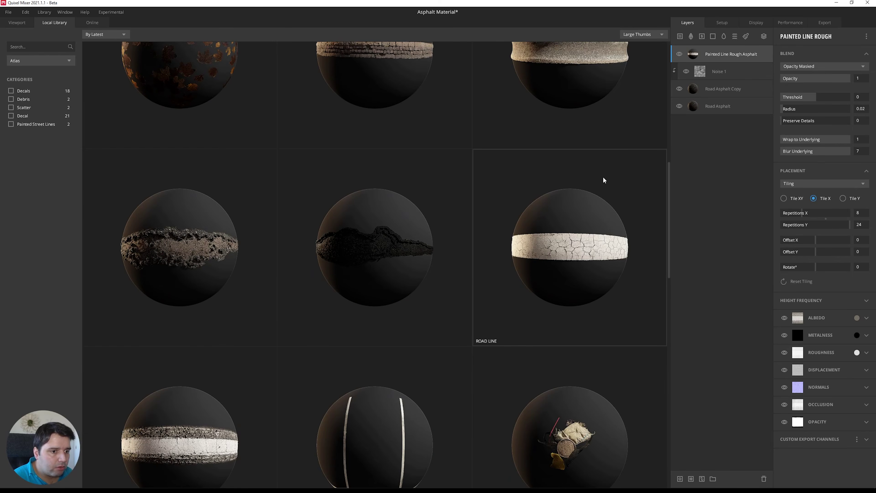
pyautogui.click(561, 236)
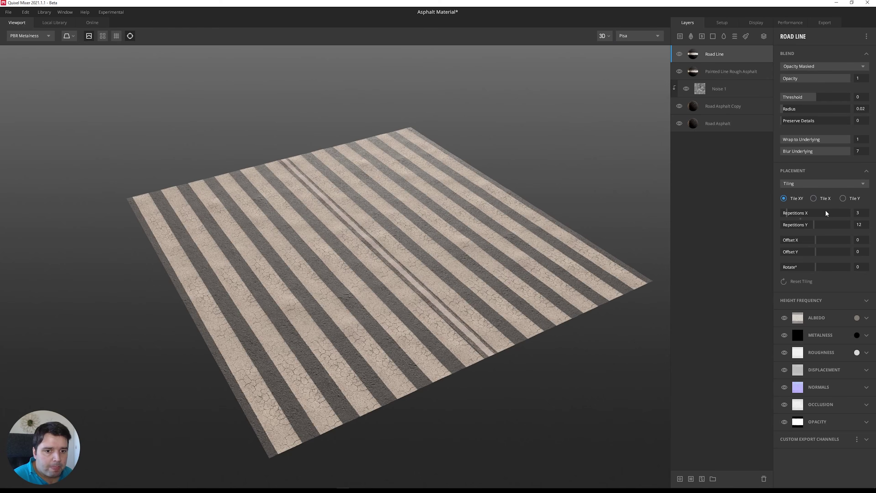
pyautogui.click(813, 198)
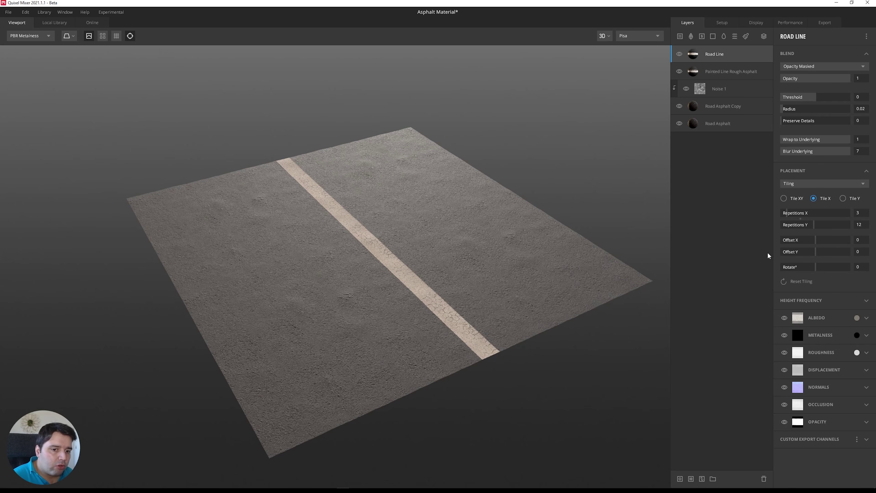
# Move the road line toward the plane's edge with a Y offset of 0.403 and set its Y repetitions to 32
pyautogui.moveTo(819, 253)
pyautogui.mouseDown()
pyautogui.moveTo(809, 252)
pyautogui.moveTo(829, 251)
pyautogui.mouseUp()
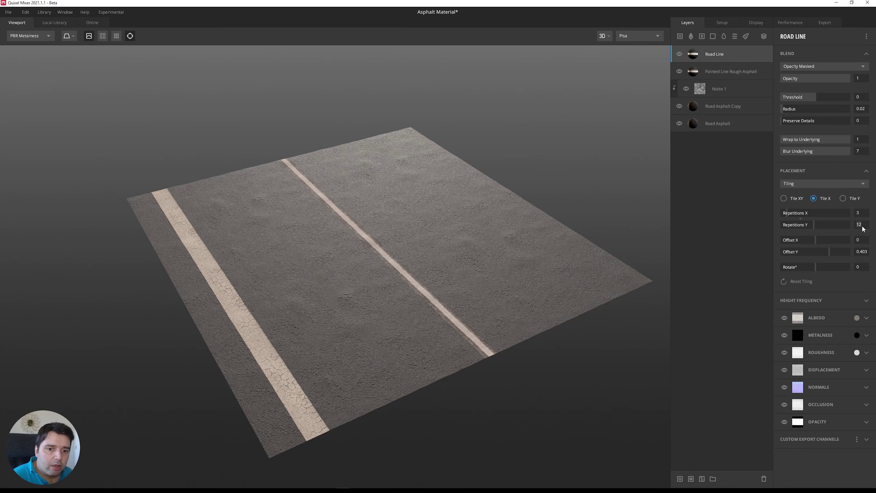
pyautogui.write('32')
pyautogui.press('Return')
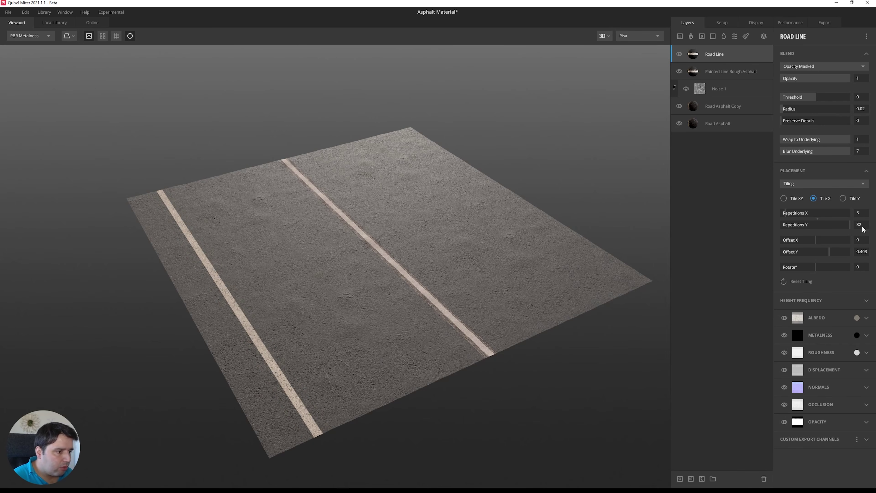
pyautogui.moveTo(478, 356); pyautogui.dragTo(424, 370)
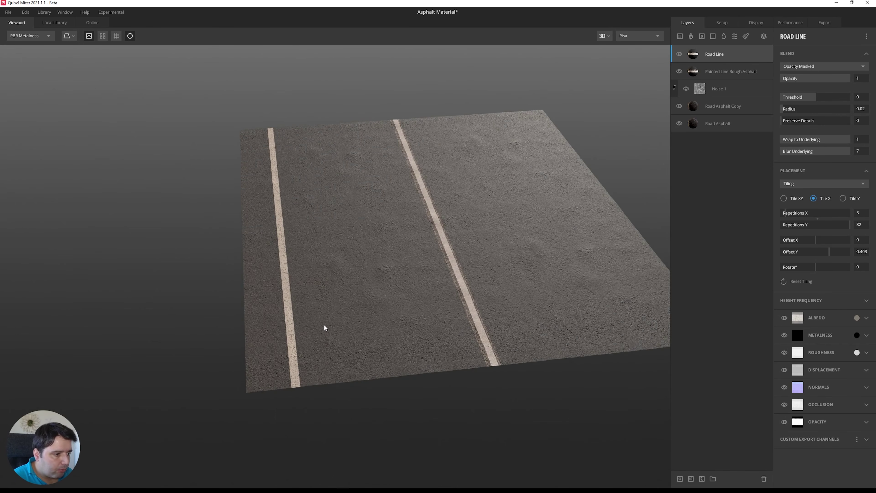
# Set the road line's repetitions to 42 in Y and 12 in X, and inspect the line up close
pyautogui.moveTo(324, 327); pyautogui.dragTo(289, 297)
pyautogui.click(866, 225)
pyautogui.write('42')
pyautogui.press('Return')
pyautogui.moveTo(439, 282)
pyautogui.mouseDown()
pyautogui.moveTo(425, 278)
pyautogui.moveTo(427, 293)
pyautogui.mouseUp()
pyautogui.click(861, 213)
pyautogui.write('12')
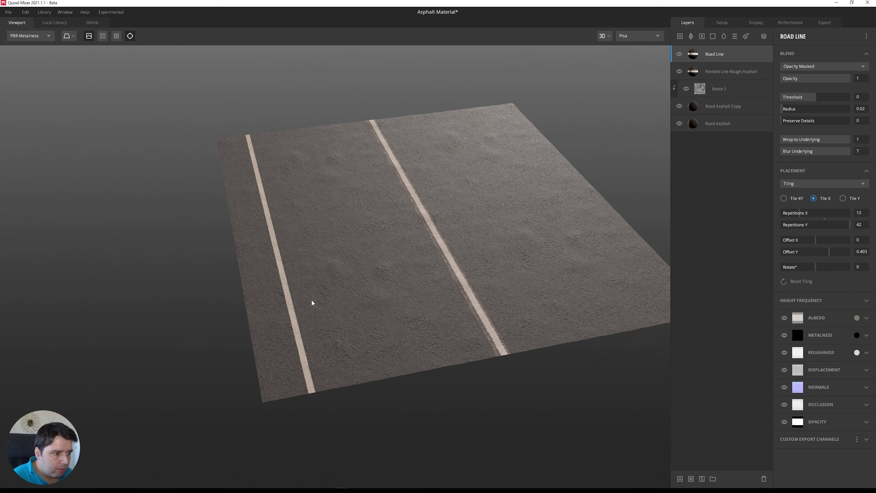
pyautogui.scroll(5, 269, 314)
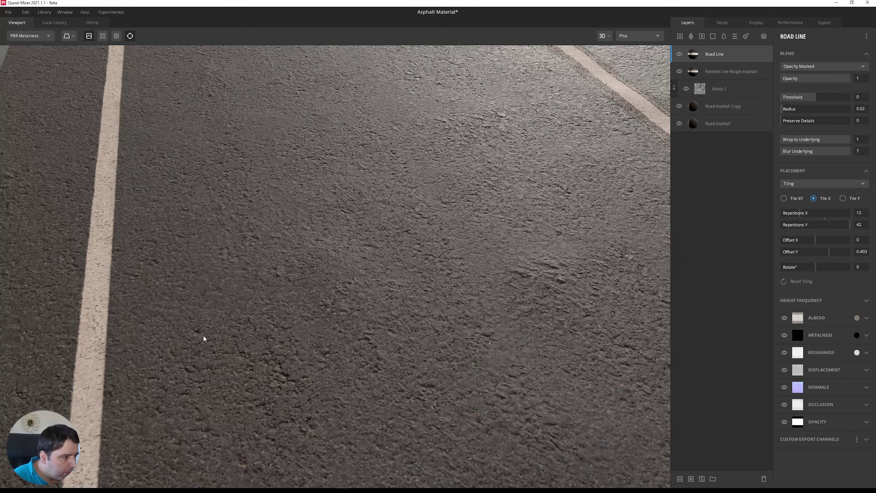
pyautogui.scroll(-5, 188, 337)
pyautogui.moveTo(297, 342); pyautogui.dragTo(355, 334)
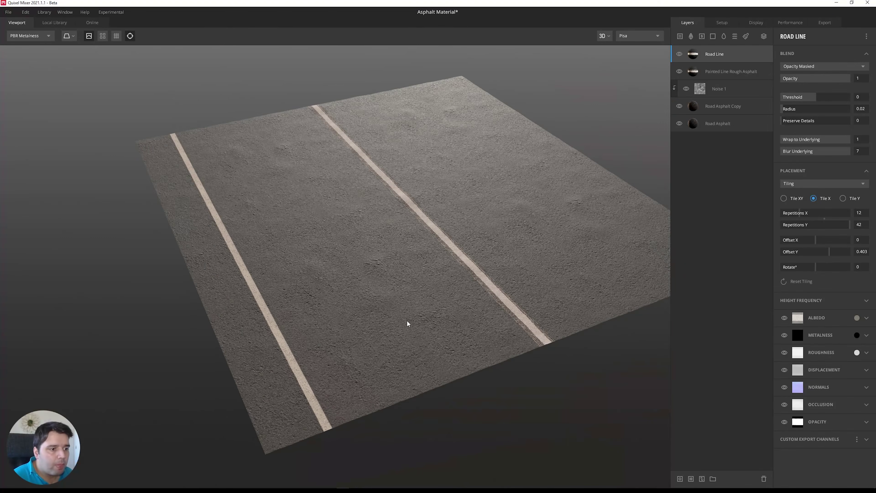
# Duplicate the Road Line layer and move the copy to the opposite side of the road with a Y offset of -0.433
pyautogui.rightClick(732, 54)
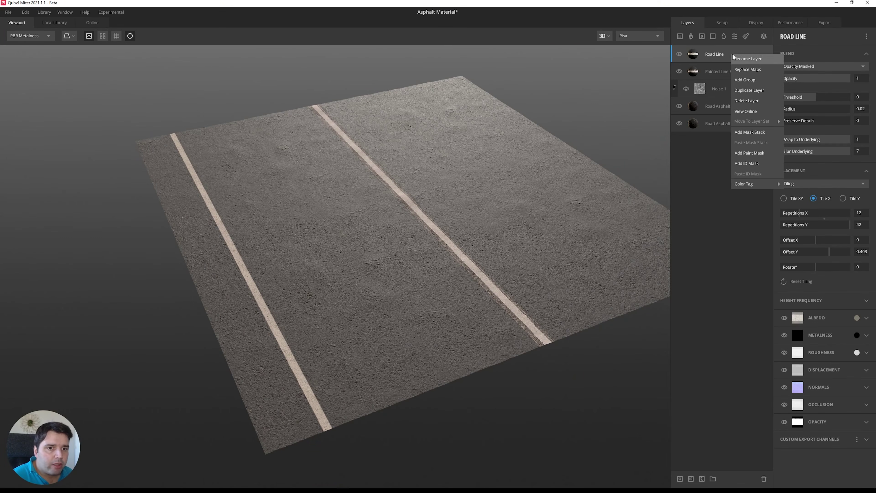
pyautogui.click(756, 90)
pyautogui.moveTo(638, 159); pyautogui.dragTo(495, 224)
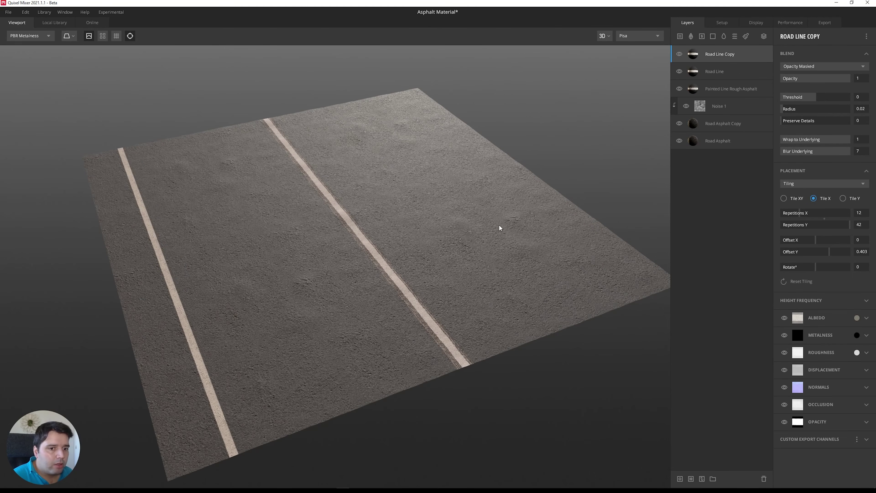
pyautogui.moveTo(832, 251)
pyautogui.mouseDown()
pyautogui.moveTo(819, 251)
pyautogui.moveTo(801, 272)
pyautogui.mouseUp()
pyautogui.moveTo(487, 301)
pyautogui.mouseDown()
pyautogui.moveTo(425, 307)
pyautogui.moveTo(420, 358)
pyautogui.moveTo(465, 347)
pyautogui.moveTo(552, 304)
pyautogui.mouseUp()
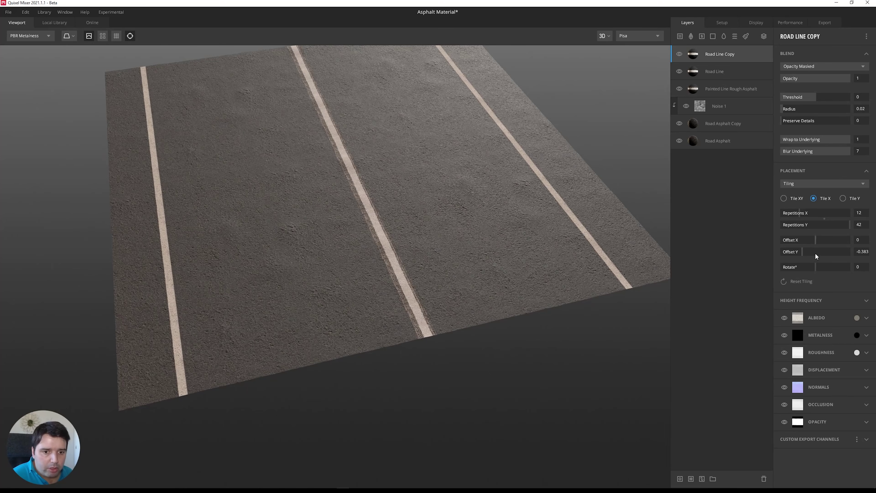
pyautogui.moveTo(800, 250); pyautogui.dragTo(800, 251)
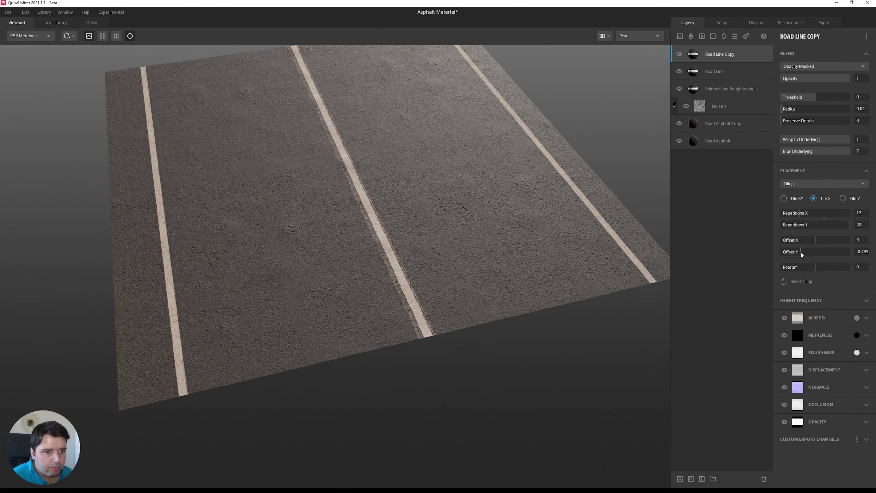
# Set the original Road Line layer's Y offset to 0.433 to mirror the line on the opposite side of the road
pyautogui.moveTo(420, 245); pyautogui.dragTo(445, 242, button='middle')
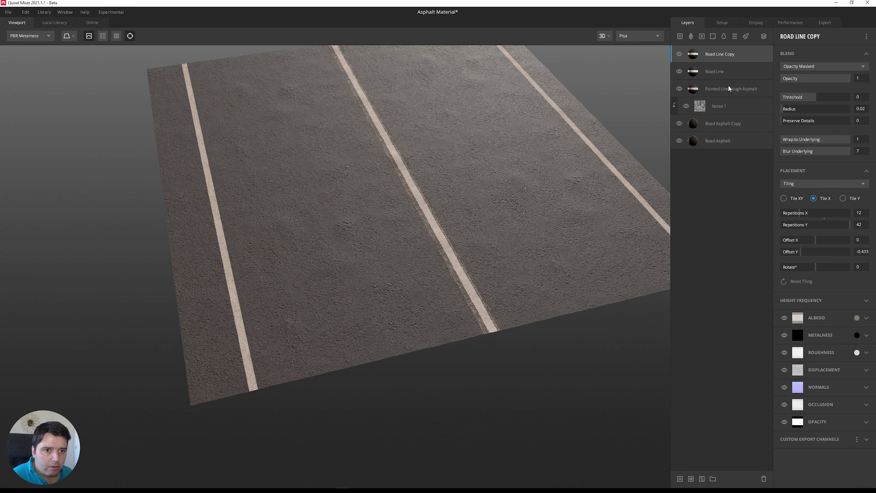
pyautogui.click(719, 71)
pyautogui.moveTo(829, 252); pyautogui.dragTo(831, 253)
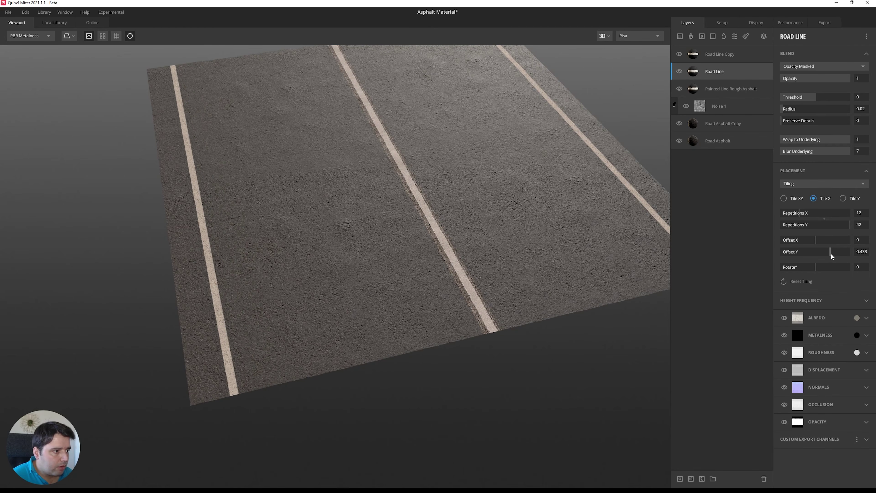
pyautogui.moveTo(489, 255); pyautogui.dragTo(467, 202)
pyautogui.moveTo(454, 313); pyautogui.dragTo(419, 238)
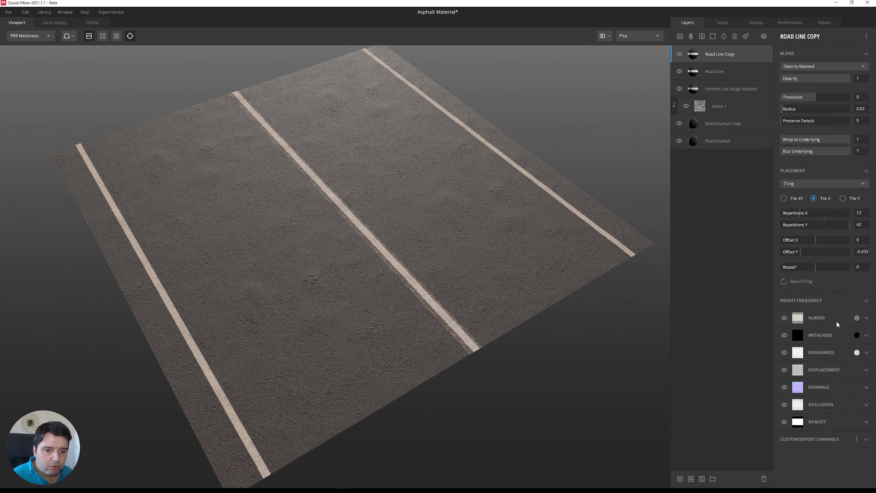
# Recolor the Road Line Copy layer's albedo to the orange-brown hex value 9B703C
pyautogui.click(856, 317)
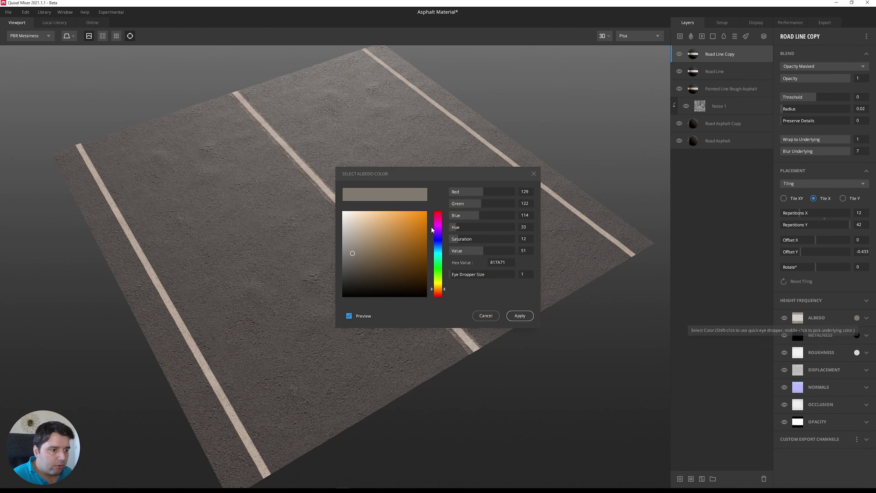
pyautogui.moveTo(408, 224)
pyautogui.mouseDown()
pyautogui.moveTo(394, 228)
pyautogui.moveTo(406, 242)
pyautogui.moveTo(394, 245)
pyautogui.mouseUp()
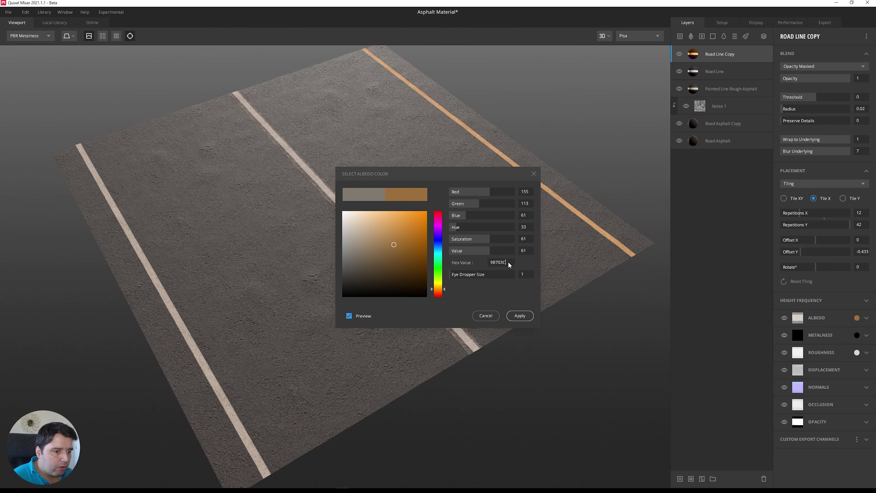
pyautogui.click(523, 317)
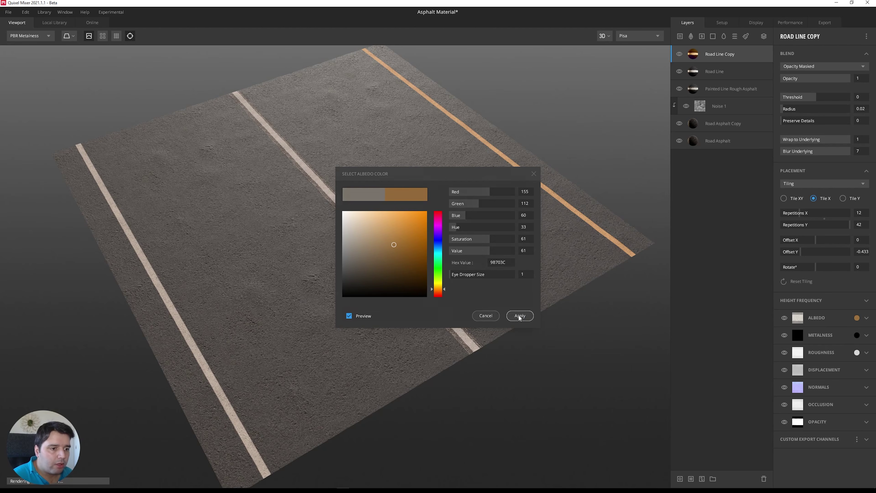
# Apply the same albedo color, hex 9B703C, to the Road Line layer and view both edge lines
pyautogui.click(715, 64)
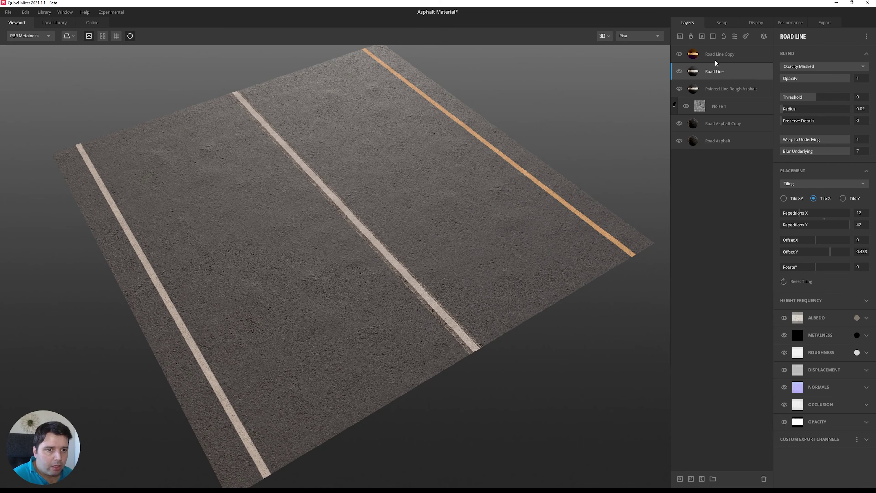
pyautogui.click(857, 318)
pyautogui.write('9B703C')
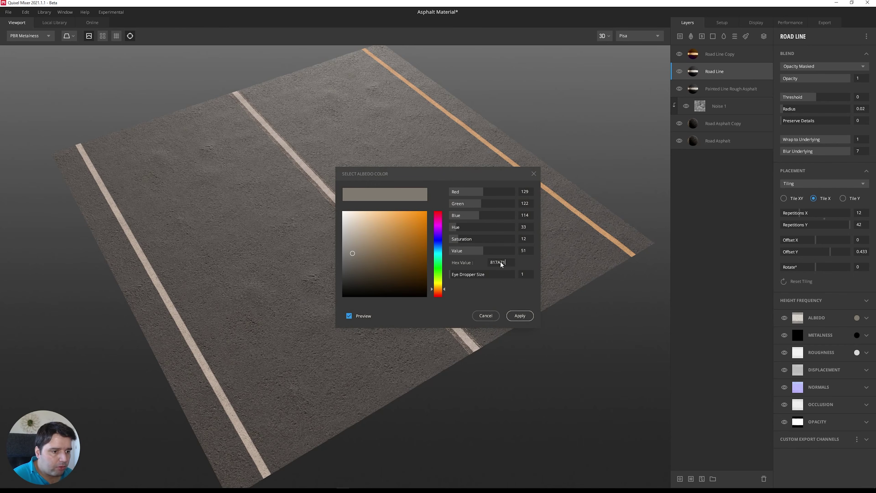
pyautogui.click(521, 315)
pyautogui.moveTo(548, 335); pyautogui.dragTo(574, 340)
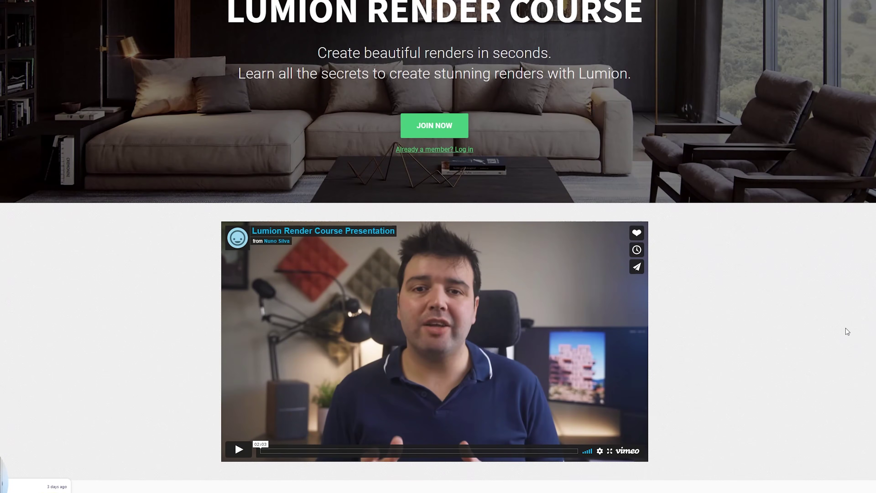
pyautogui.scroll(-10, 848, 331)
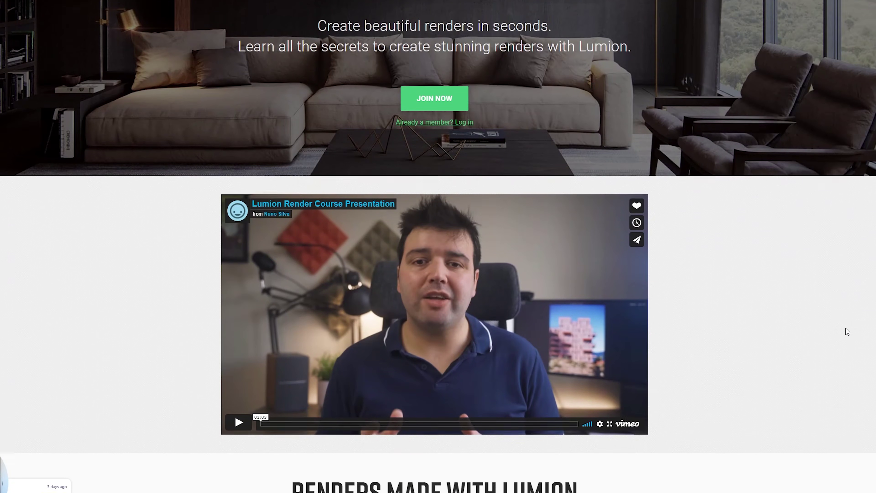
pyautogui.scroll(-15, 850, 340)
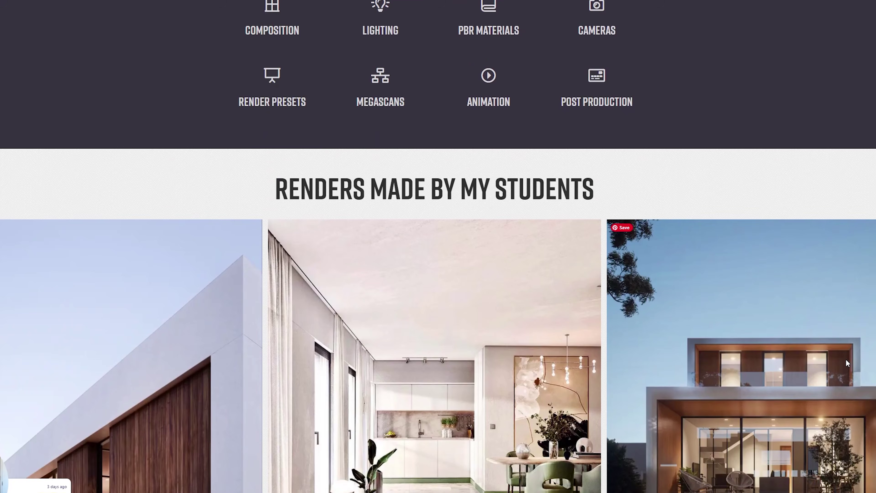
pyautogui.scroll(-6, 846, 359)
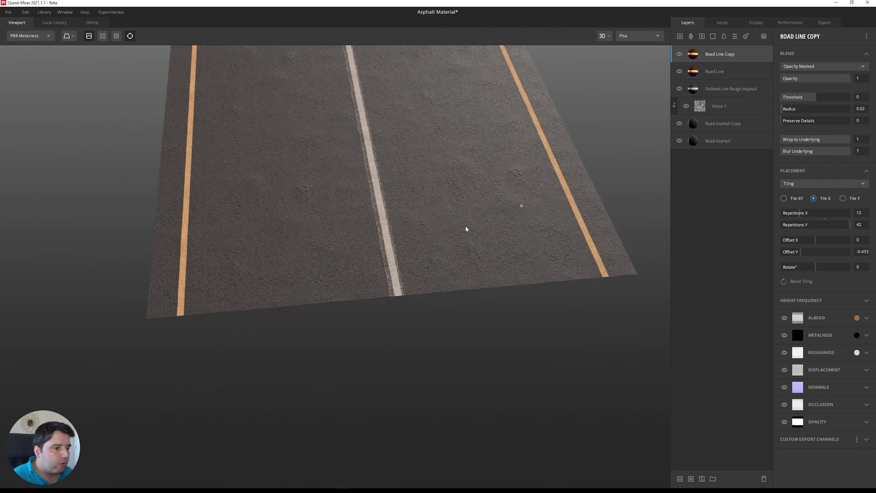
# Add the Old Concrete surface from the local library as a new top layer
pyautogui.moveTo(465, 226); pyautogui.dragTo(518, 225)
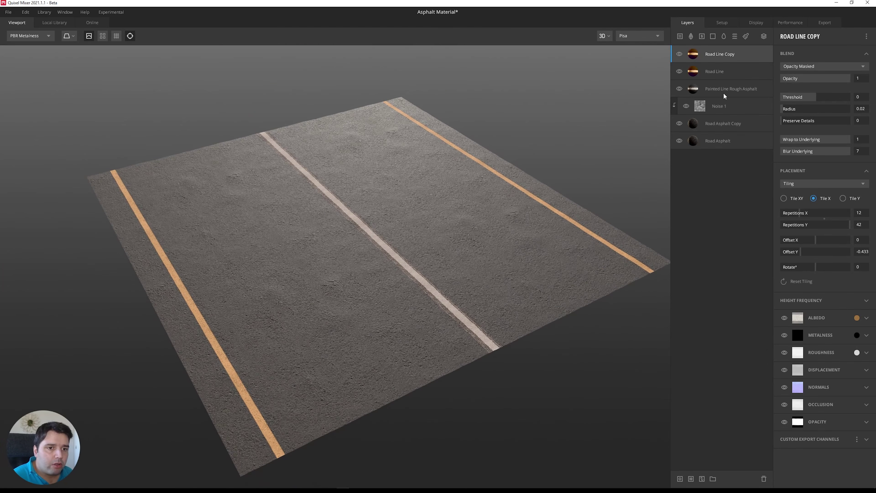
pyautogui.click(680, 34)
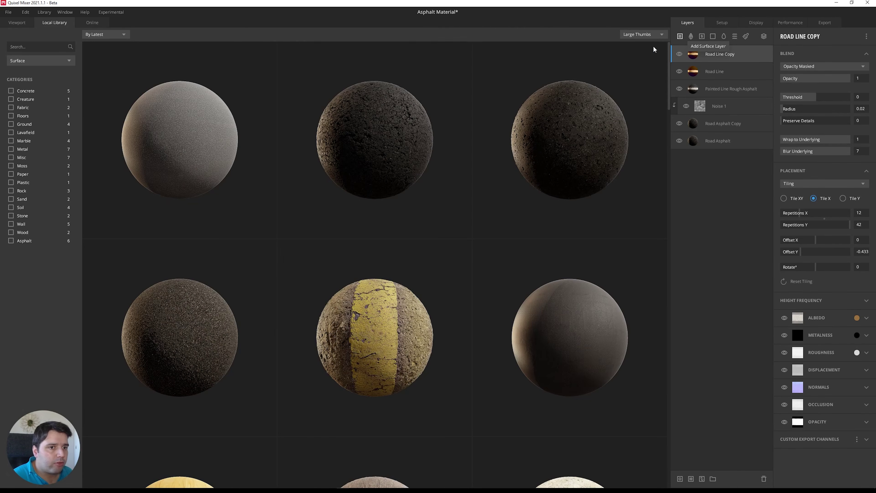
pyautogui.scroll(-5, 364, 228)
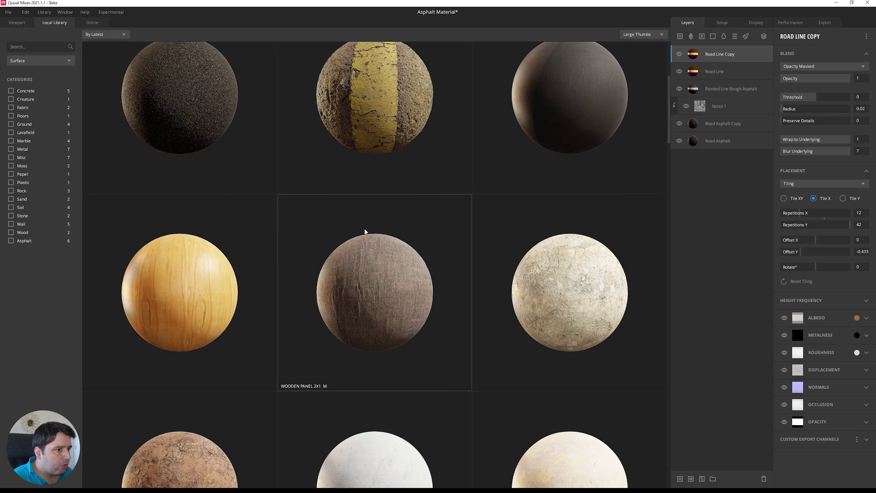
pyautogui.scroll(-5, 364, 230)
pyautogui.scroll(-5, 362, 232)
pyautogui.scroll(-20, 361, 234)
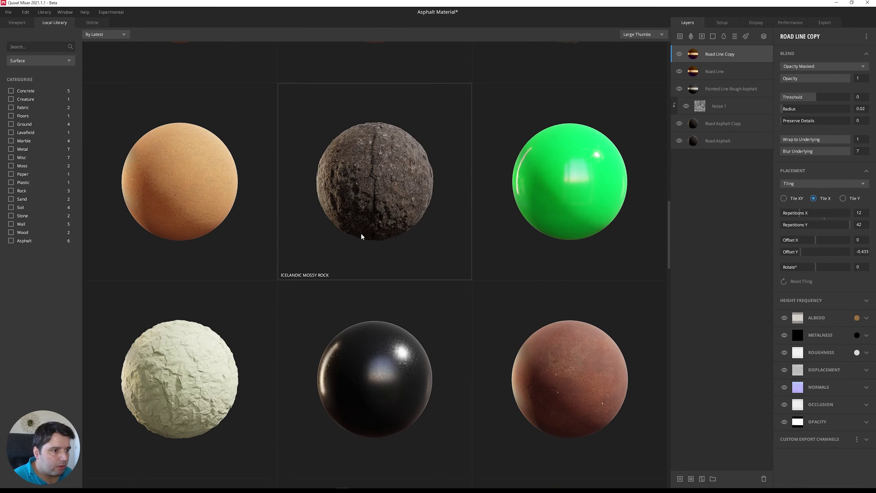
pyautogui.scroll(-20, 276, 266)
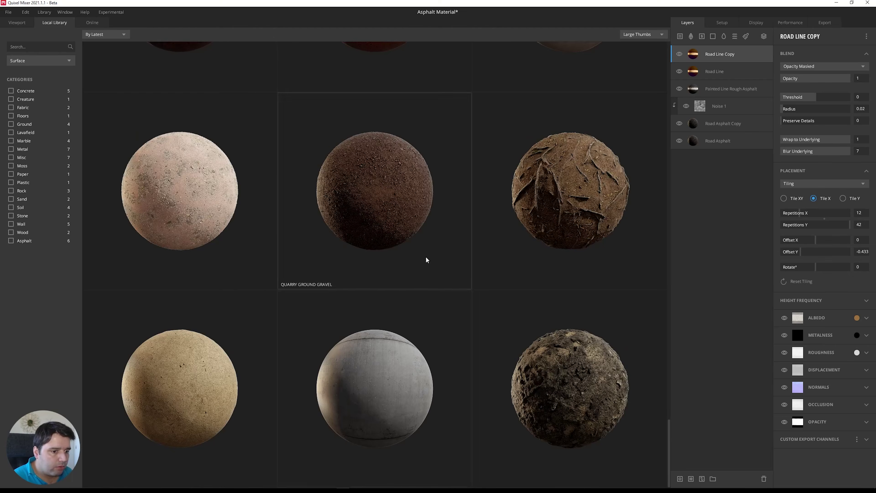
pyautogui.click(587, 379)
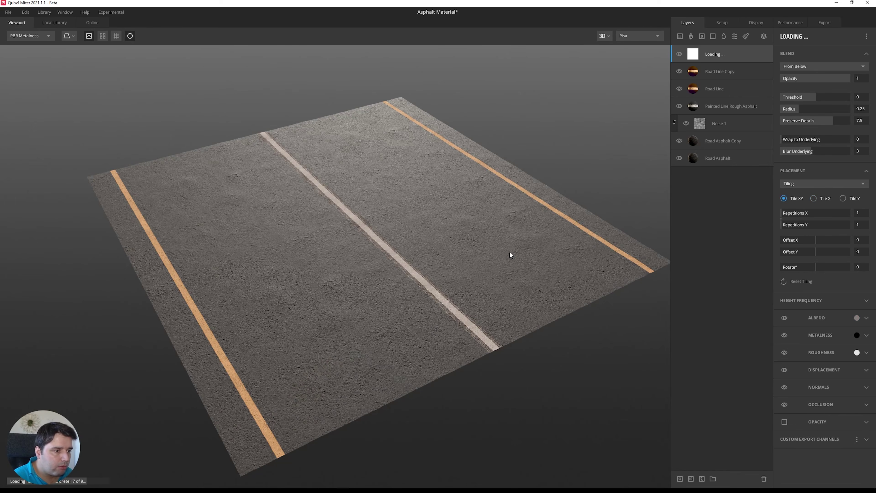
pyautogui.moveTo(482, 239); pyautogui.dragTo(410, 231)
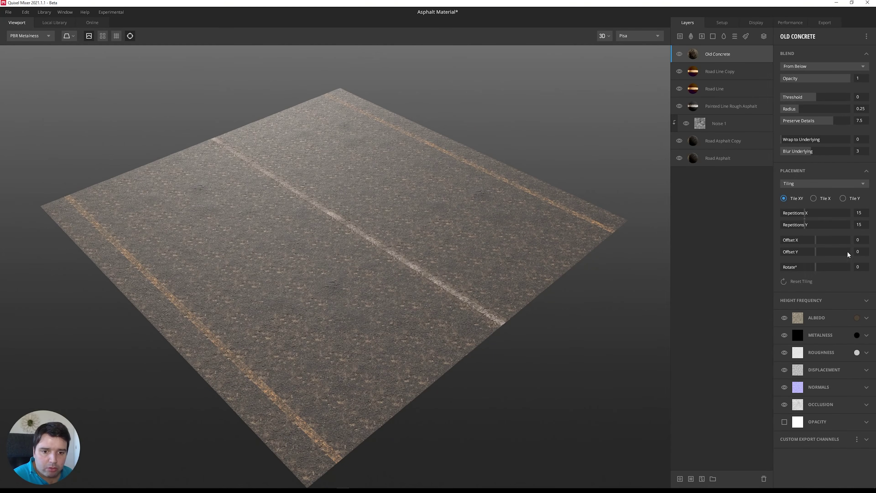
# Try 4 repetitions in X and Y on the Old Concrete layer
pyautogui.click(862, 214)
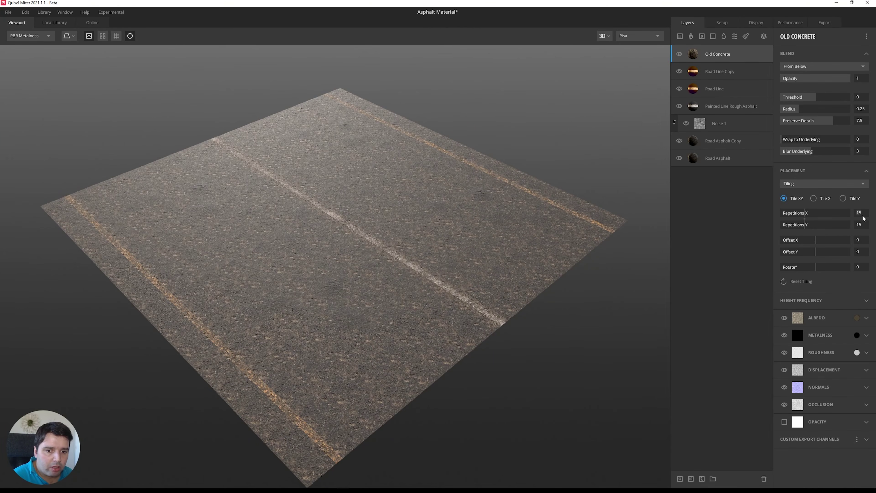
pyautogui.write('4')
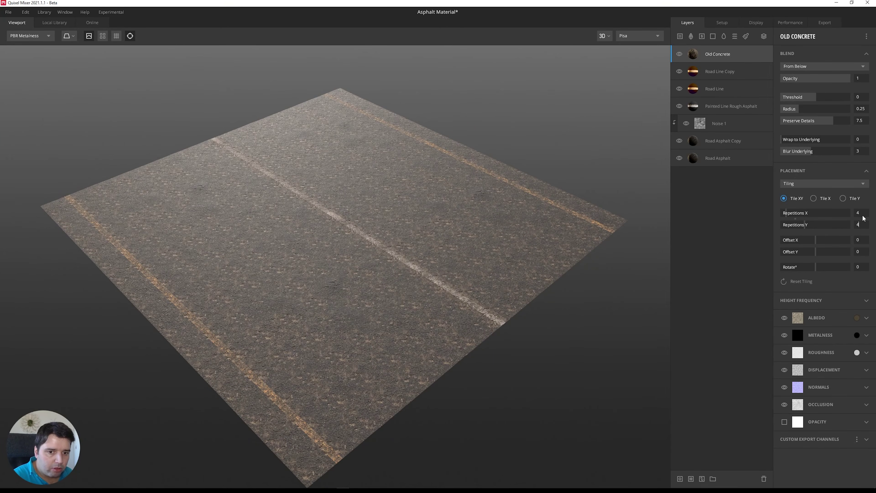
pyautogui.press('Return')
pyautogui.moveTo(579, 278); pyautogui.dragTo(555, 323)
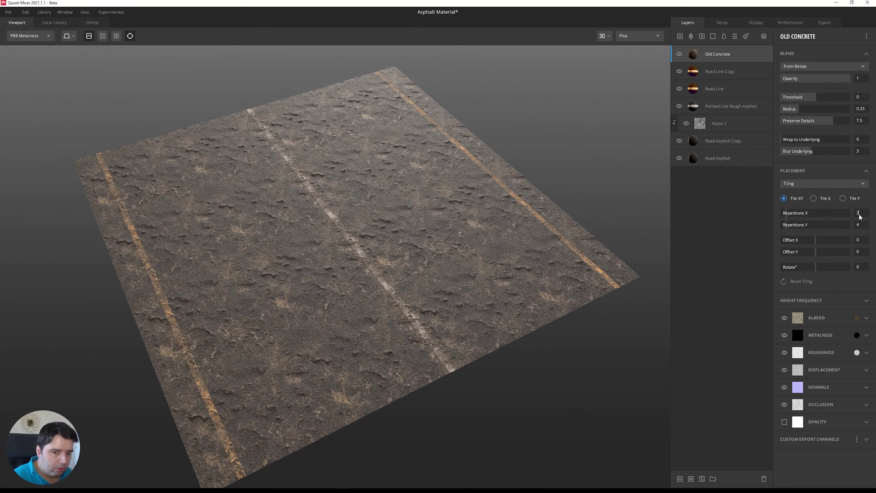
# Set the Old Concrete layer's repetitions to 2 in X and Y and rotate it 90 degrees
pyautogui.press('Return')
pyautogui.moveTo(621, 279); pyautogui.dragTo(552, 319)
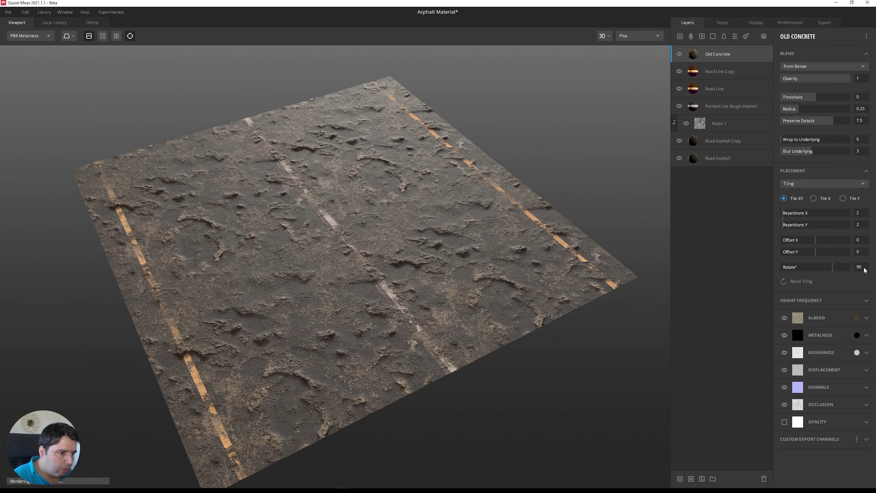
pyautogui.moveTo(458, 291); pyautogui.dragTo(447, 315)
pyautogui.moveTo(310, 348); pyautogui.dragTo(327, 338)
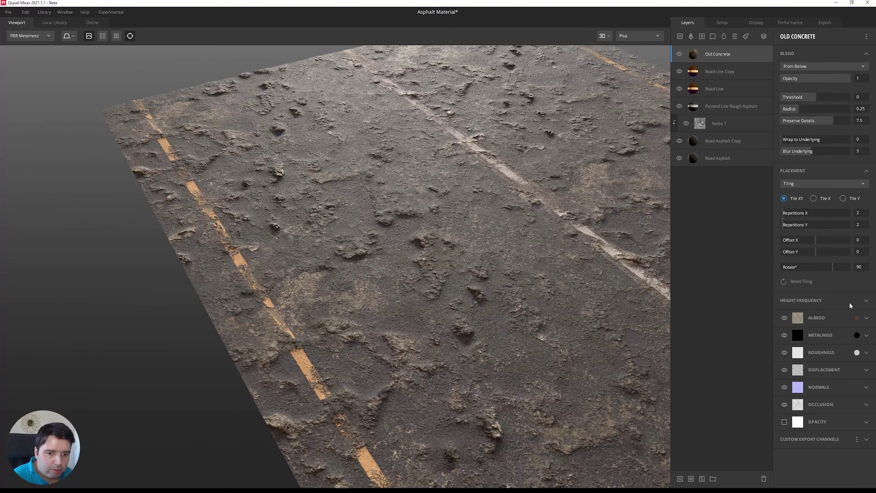
# Darken the Old Concrete layer's albedo to a near-black grey, hex 2D2A26
pyautogui.click(857, 317)
pyautogui.moveTo(366, 272); pyautogui.dragTo(355, 281)
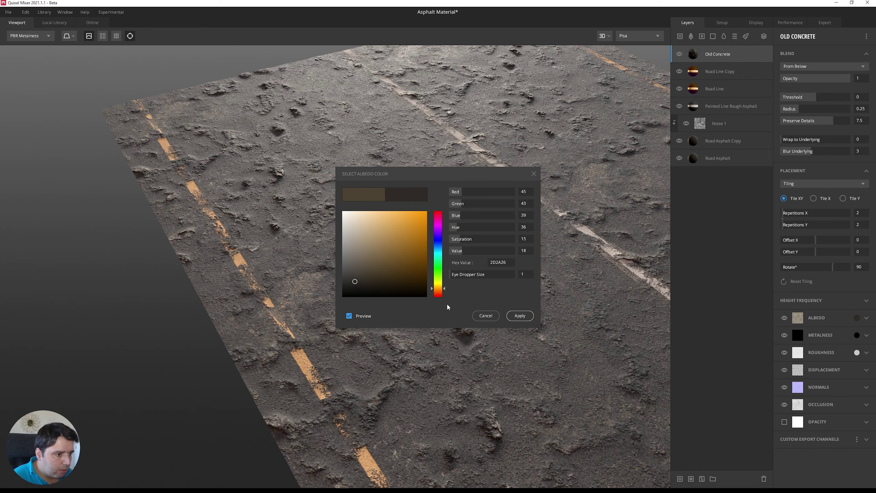
pyautogui.click(519, 316)
pyautogui.moveTo(294, 327); pyautogui.dragTo(688, 277)
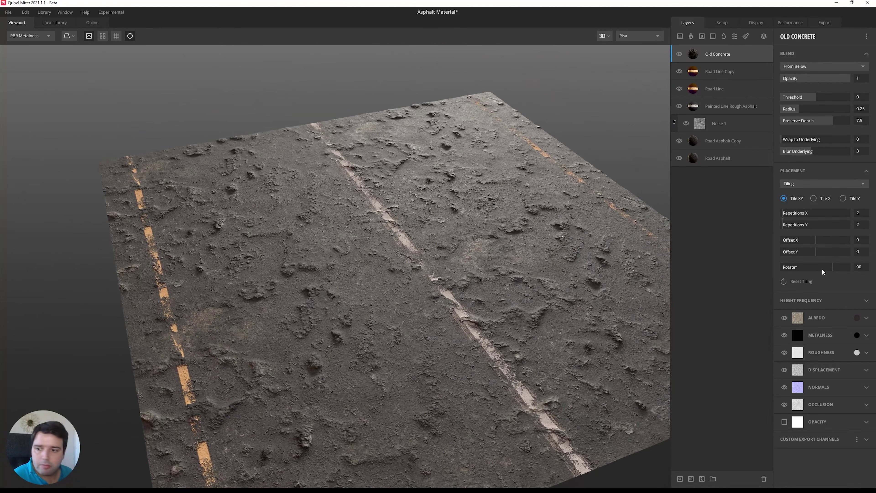
# Blend the Old Concrete layer From Above with a threshold of -0.129 and Wrap to Underlying at 0.353
pyautogui.click(824, 67)
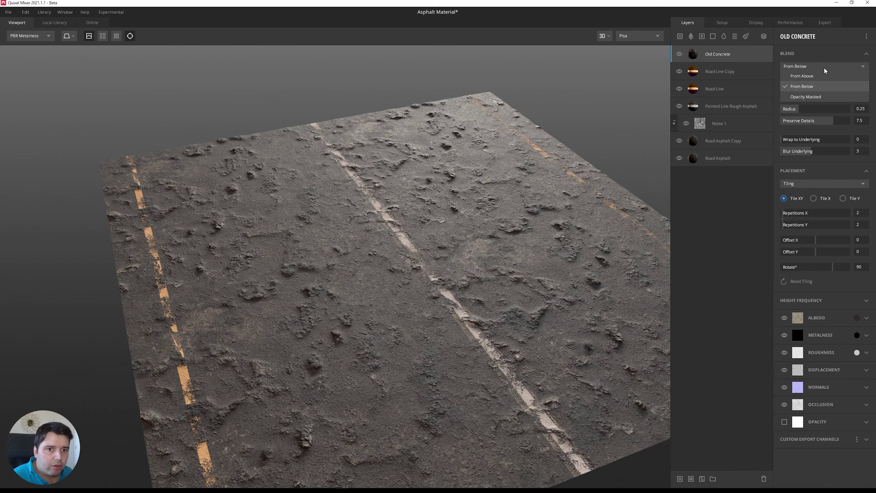
pyautogui.click(807, 75)
pyautogui.moveTo(575, 176); pyautogui.dragTo(500, 231)
pyautogui.moveTo(821, 100); pyautogui.dragTo(814, 98)
pyautogui.moveTo(824, 101)
pyautogui.mouseDown()
pyautogui.moveTo(806, 102)
pyautogui.moveTo(813, 105)
pyautogui.mouseUp()
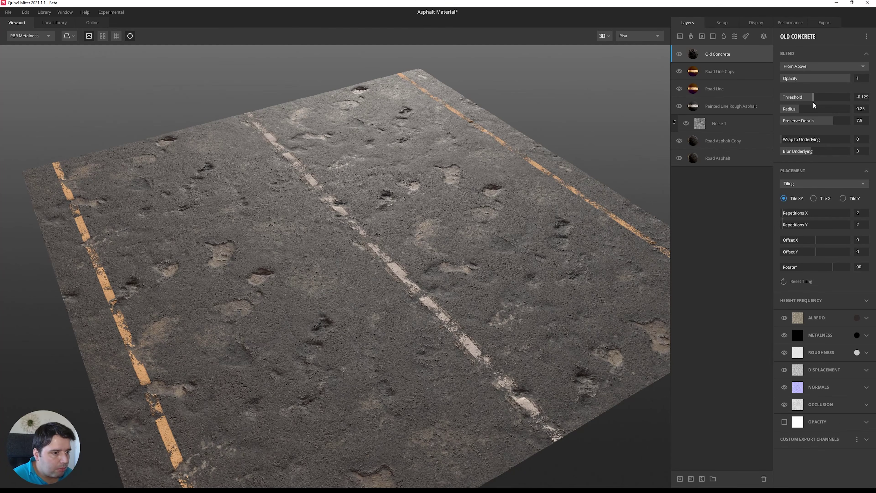
pyautogui.moveTo(787, 140); pyautogui.dragTo(806, 138)
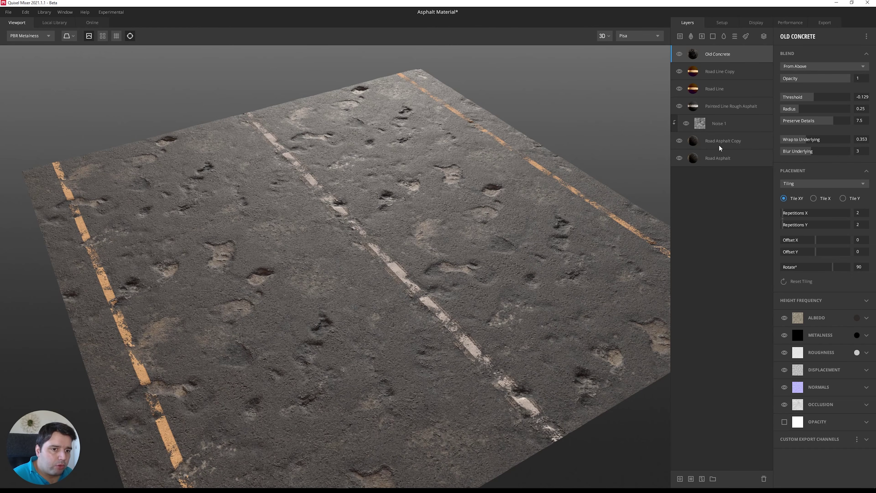
# Duplicate the Road Asphalt Copy layer, move the duplicate to the top of the stack and clip it to the Old Concrete layer
pyautogui.rightClick(726, 145)
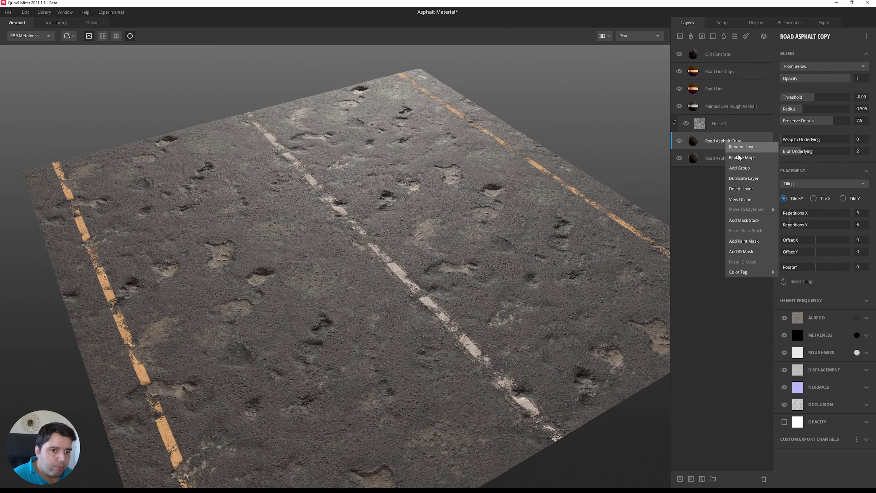
pyautogui.click(742, 178)
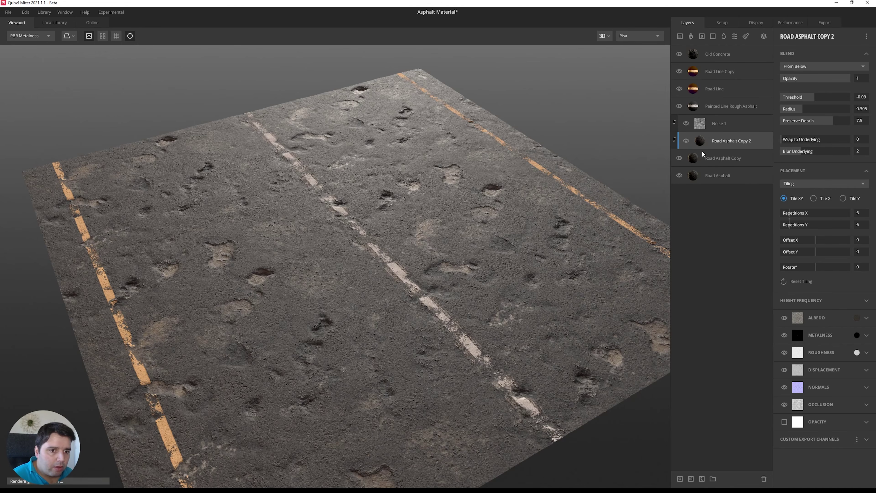
pyautogui.moveTo(723, 144); pyautogui.dragTo(733, 53)
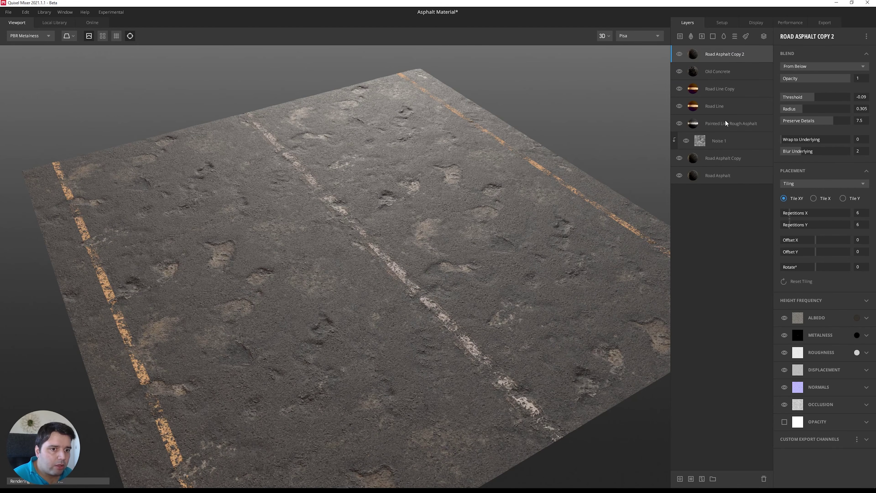
pyautogui.keyDown('alt'); pyautogui.click(703, 62); pyautogui.keyUp('alt')
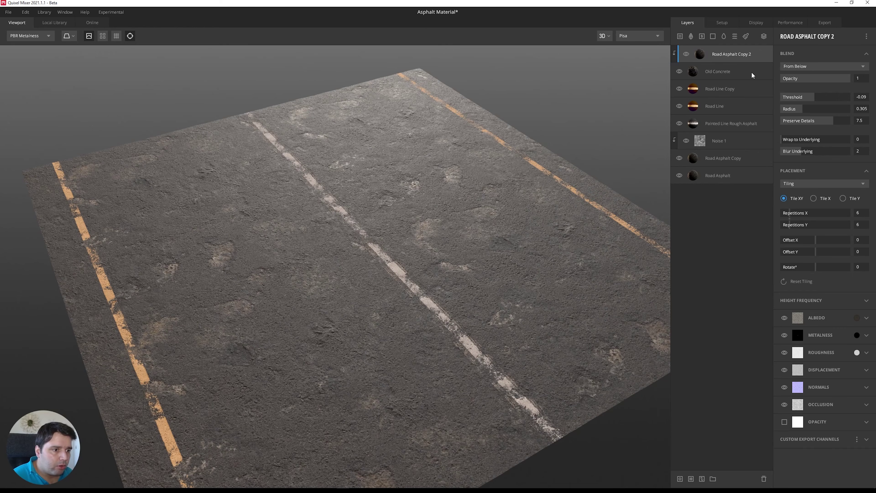
# Set the blend threshold of the clipped Road Asphalt Copy 2 layer to -0.05
pyautogui.moveTo(535, 207); pyautogui.dragTo(552, 155, button='middle')
pyautogui.keyDown('alt'); pyautogui.moveTo(540, 165); pyautogui.dragTo(536, 181); pyautogui.keyUp('alt')
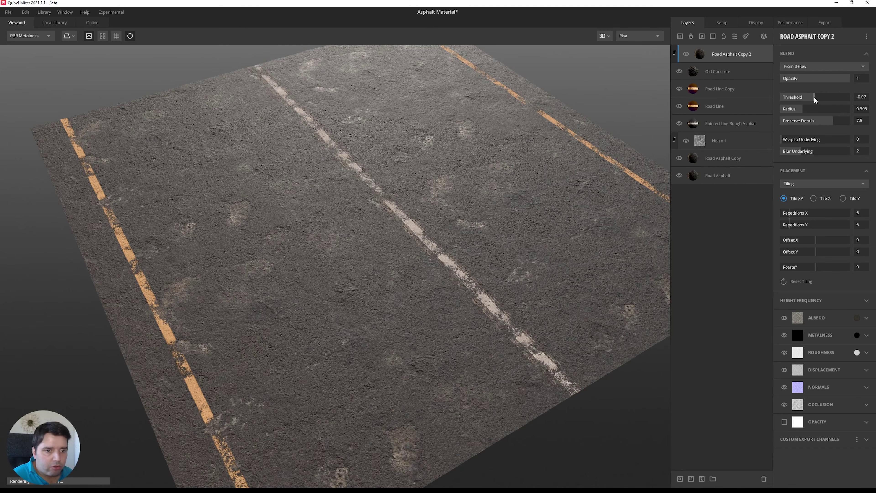
pyautogui.moveTo(814, 100); pyautogui.dragTo(814, 104)
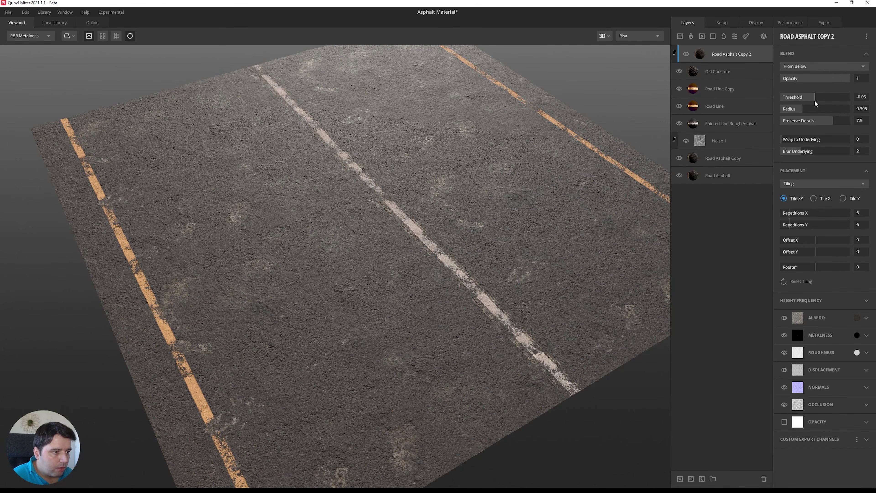
# Raise the blend threshold of the clipped Road Asphalt Copy 2 layer to 0.01
pyautogui.moveTo(816, 103); pyautogui.dragTo(816, 103)
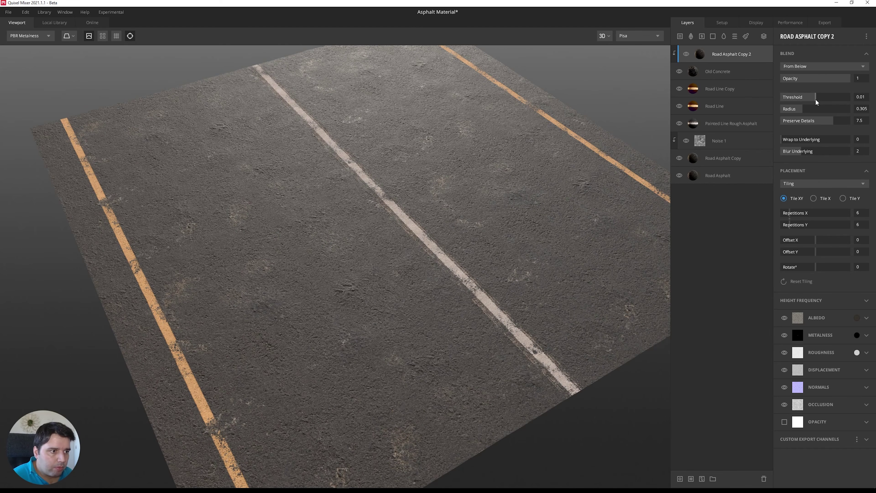
pyautogui.scroll(-6, 462, 218)
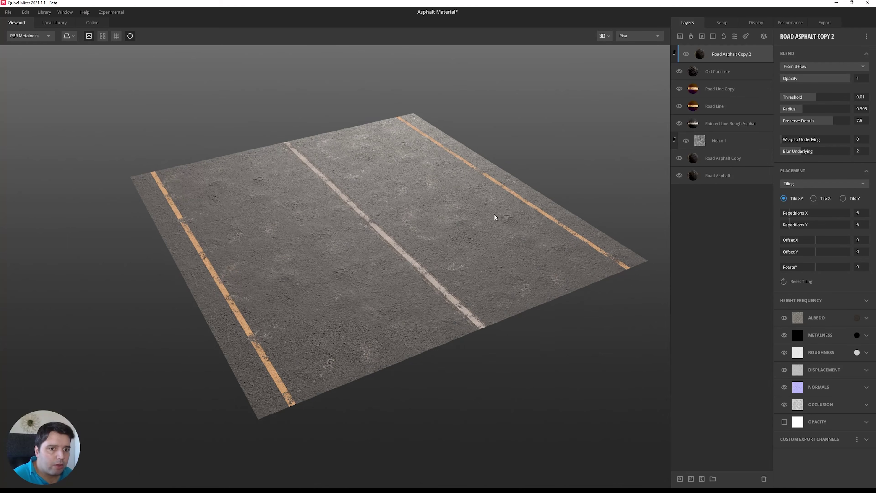
# Darken the Old Concrete layer's albedo colour to a near-black, hex 171716
pyautogui.click(730, 72)
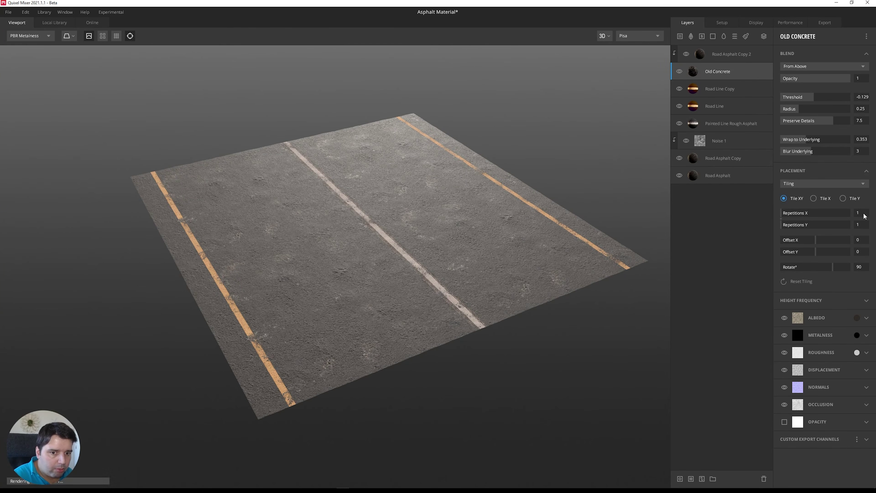
pyautogui.moveTo(649, 224); pyautogui.dragTo(555, 280)
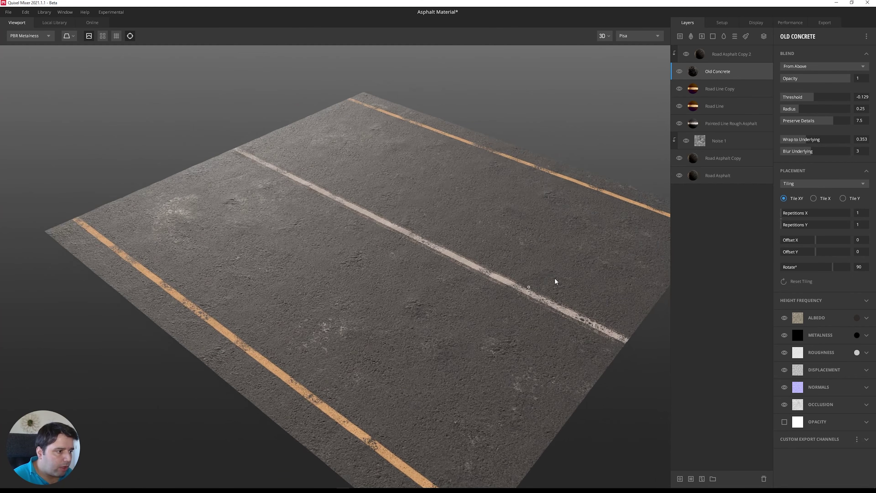
pyautogui.click(856, 318)
pyautogui.click(348, 288)
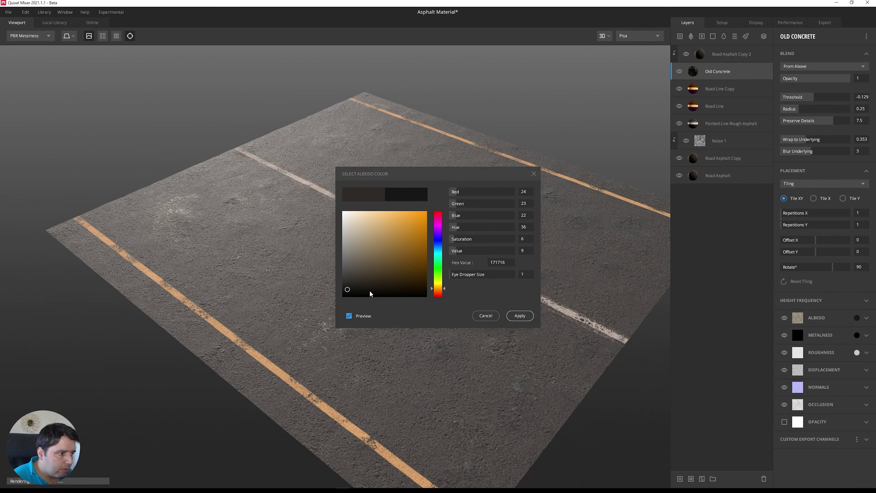
pyautogui.click(519, 314)
pyautogui.moveTo(534, 283); pyautogui.dragTo(511, 320)
pyautogui.moveTo(451, 280); pyautogui.dragTo(423, 319)
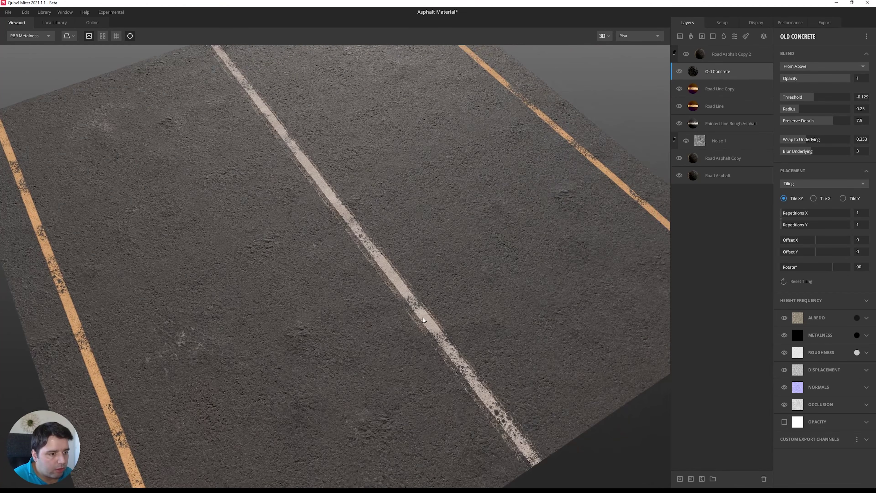
pyautogui.moveTo(431, 412); pyautogui.dragTo(424, 340)
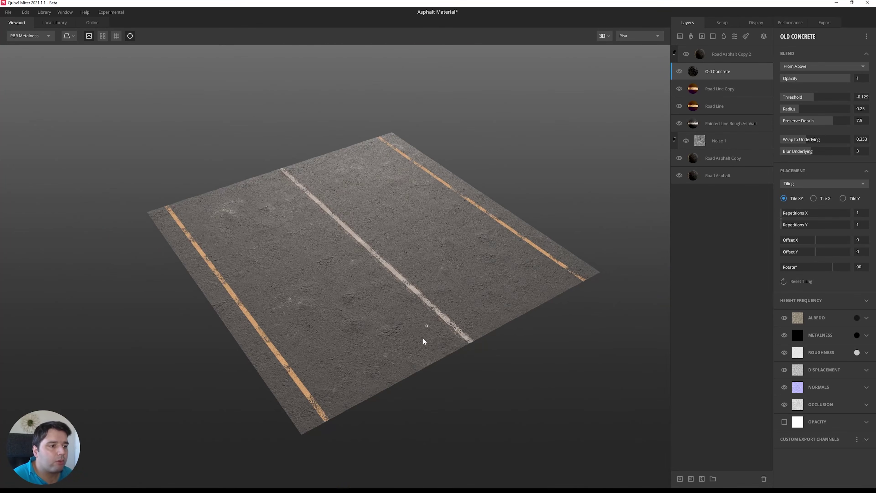
# Preview the road material as repeating tiles to examine the repetition, and return to the single-tile view
pyautogui.press('t')
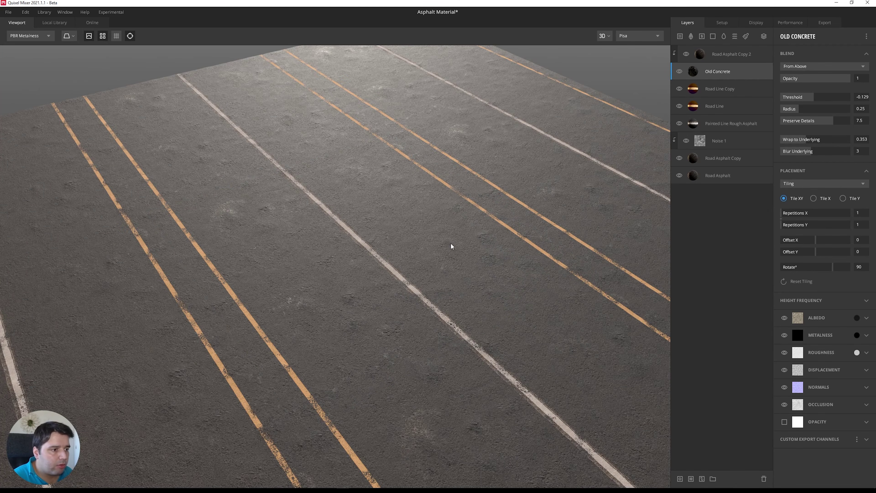
pyautogui.moveTo(405, 263); pyautogui.dragTo(383, 327)
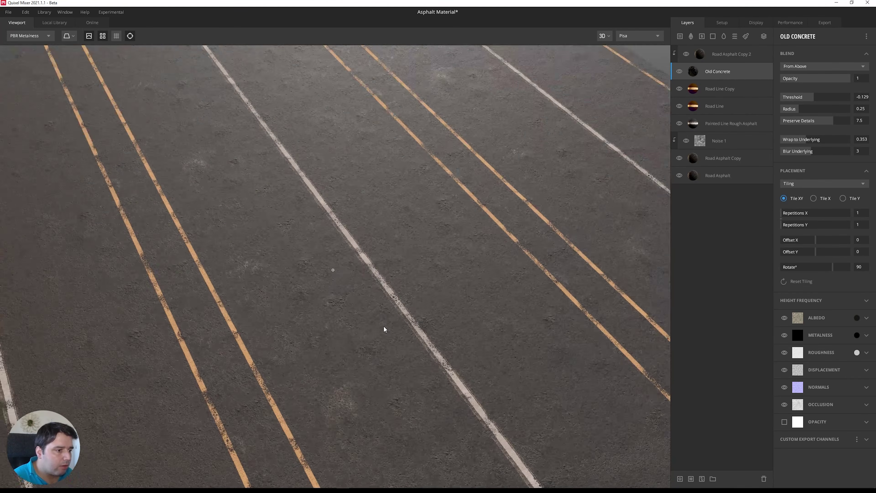
pyautogui.press('t')
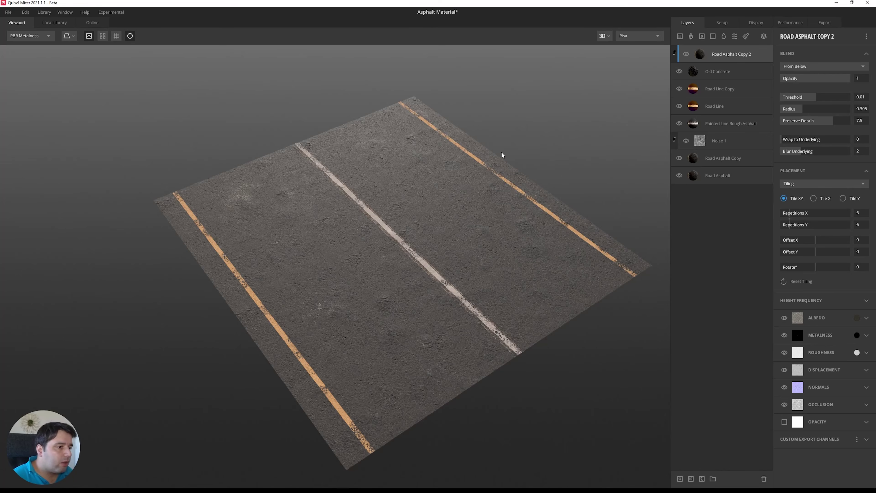
pyautogui.moveTo(502, 155); pyautogui.dragTo(475, 175)
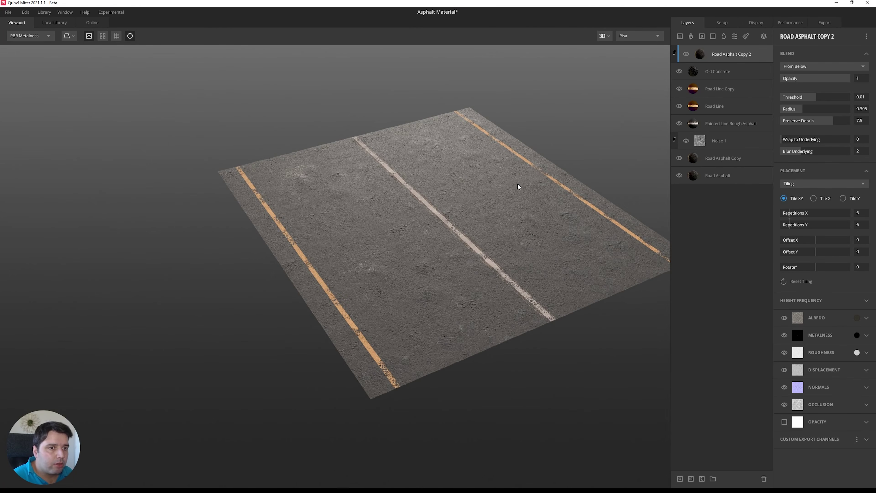
# Add the Road Crack decal from the local library as a new layer above the stack
pyautogui.click(692, 36)
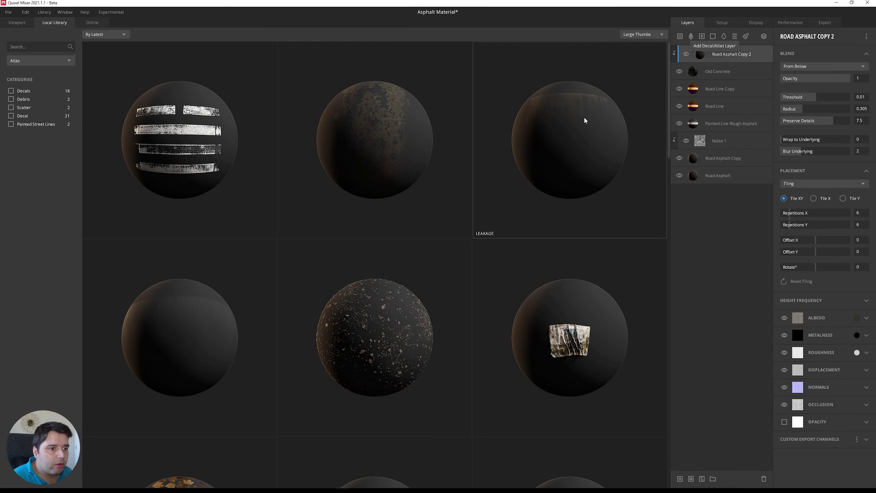
pyautogui.scroll(-3, 484, 214)
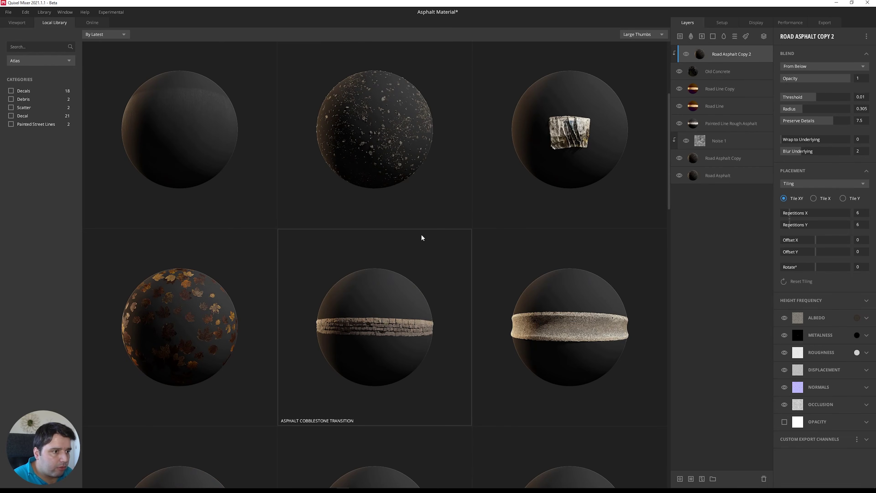
pyautogui.scroll(-2, 421, 237)
pyautogui.scroll(-8, 420, 237)
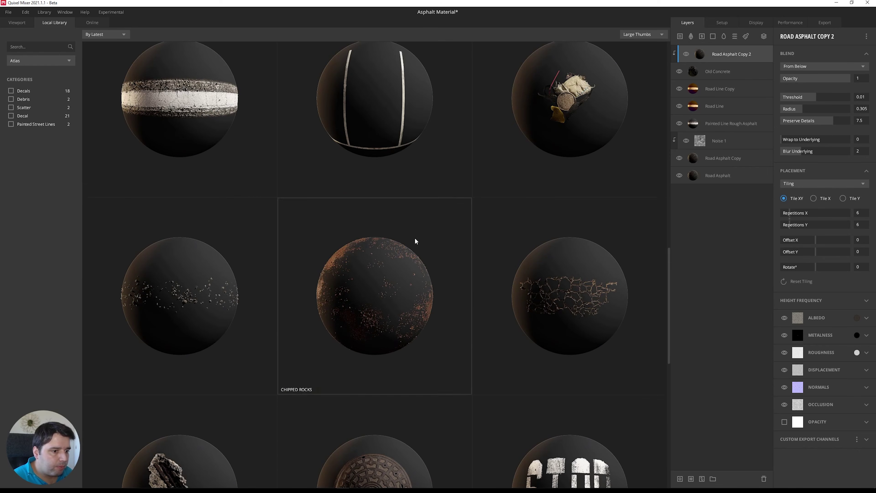
pyautogui.click(585, 311)
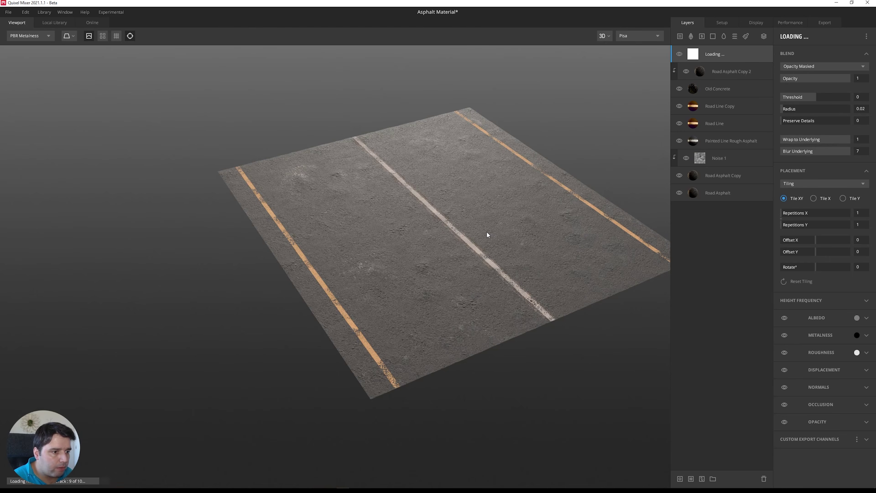
# Place the Road Crack decal at Offset Y 0.761 between the white and yellow lines and set its scale to 1.25
pyautogui.scroll(5, 471, 204)
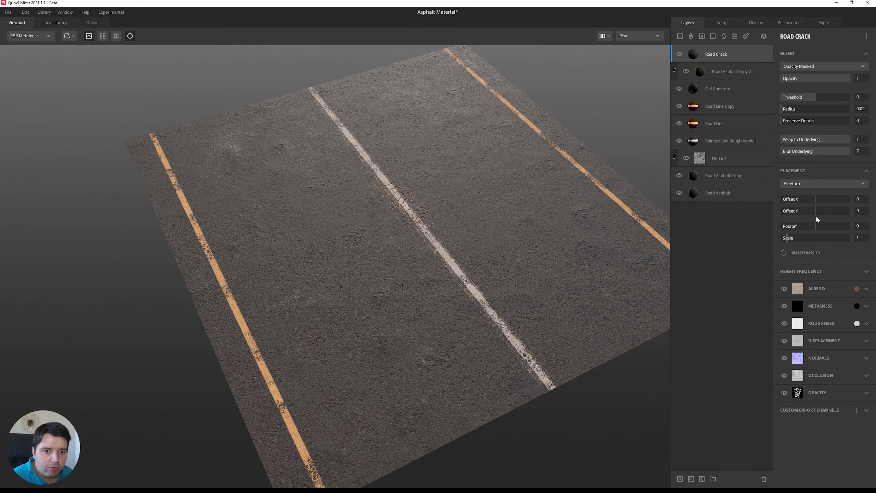
pyautogui.moveTo(823, 213); pyautogui.dragTo(827, 215)
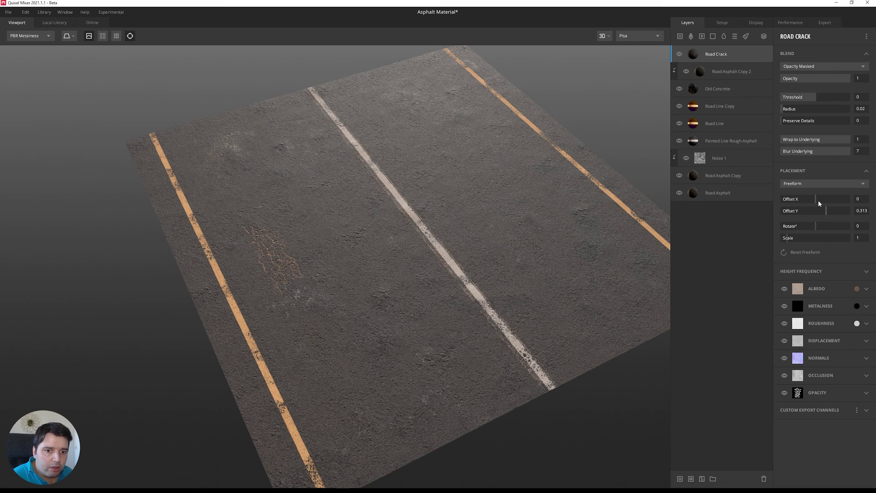
pyautogui.moveTo(826, 212); pyautogui.dragTo(842, 211)
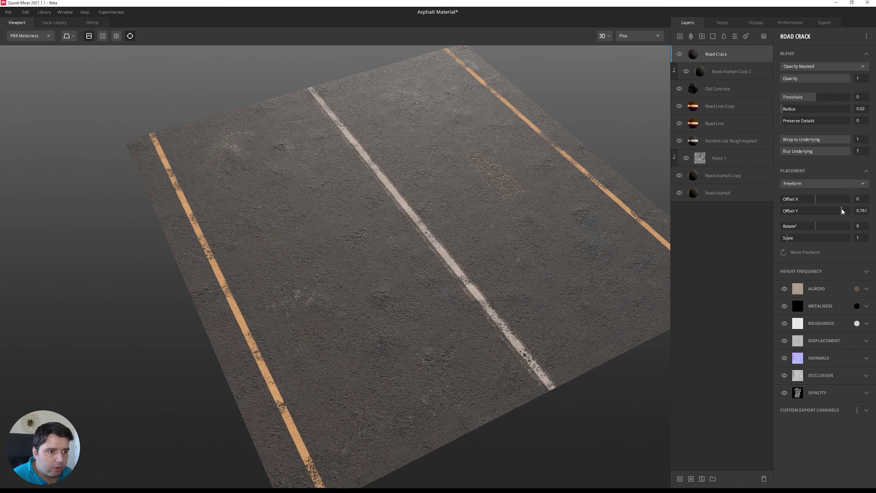
pyautogui.write('2')
pyautogui.press('Return')
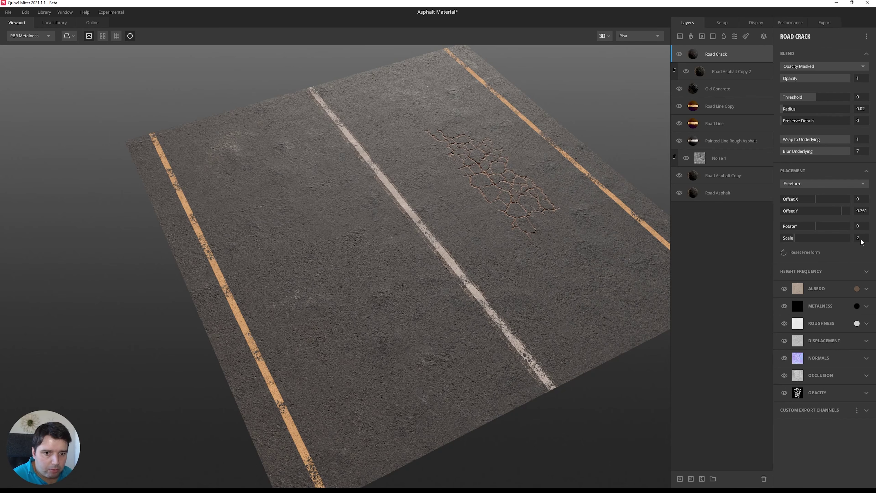
pyautogui.write('1.25')
pyautogui.press('Return')
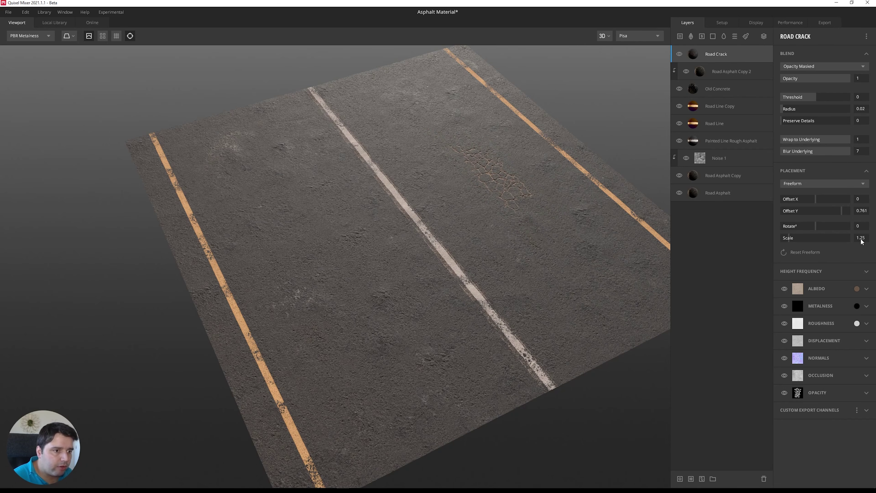
# Try an albedo colour sampled from the surrounding asphalt, hex 595654, on the Road Crack decal
pyautogui.click(856, 289)
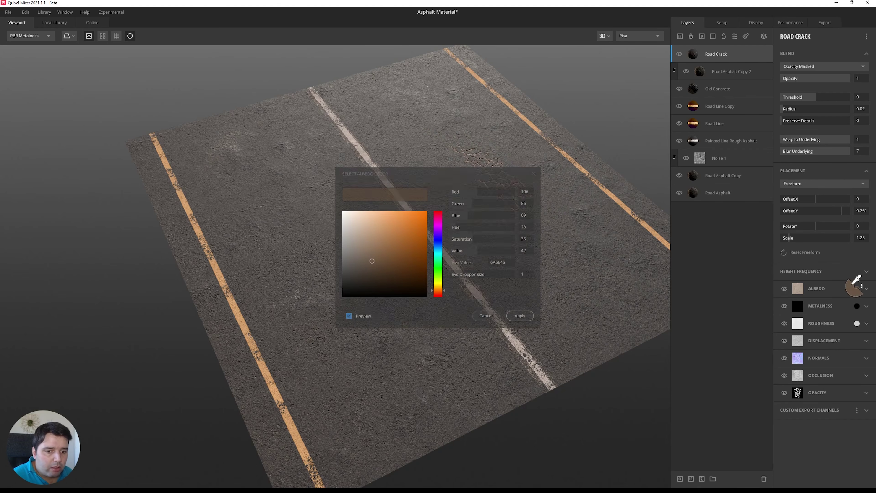
pyautogui.click(611, 239)
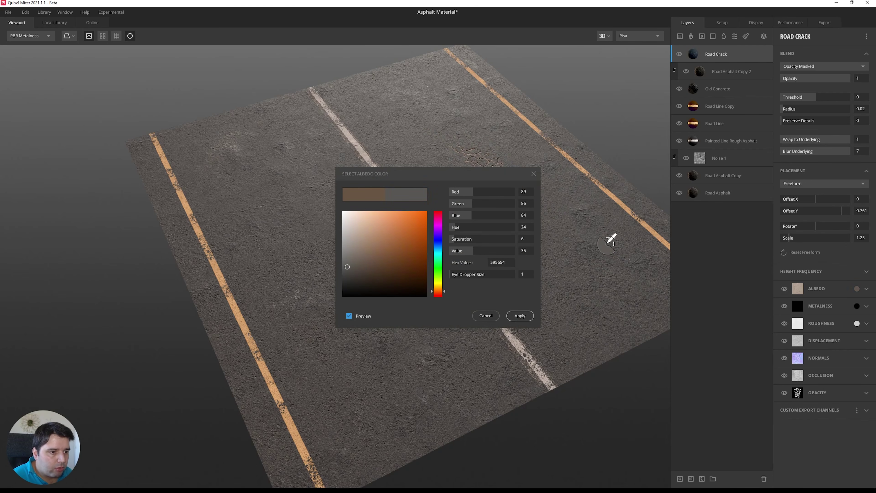
pyautogui.click(520, 315)
# Recolour the Road Crack decal's albedo from a sampled asphalt tone, darkened so the cracks are darker than the road
pyautogui.keyDown('alt'); pyautogui.moveTo(537, 254); pyautogui.dragTo(469, 233); pyautogui.keyUp('alt')
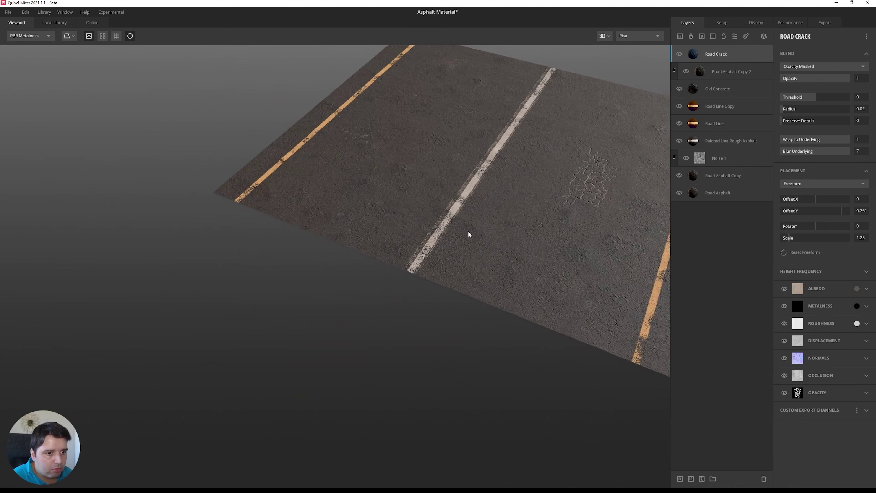
pyautogui.keyDown('alt'); pyautogui.moveTo(469, 233); pyautogui.dragTo(458, 245, button='middle'); pyautogui.keyUp('alt')
pyautogui.scroll(5, 458, 244)
pyautogui.keyDown('alt'); pyautogui.moveTo(451, 258); pyautogui.dragTo(406, 261); pyautogui.keyUp('alt')
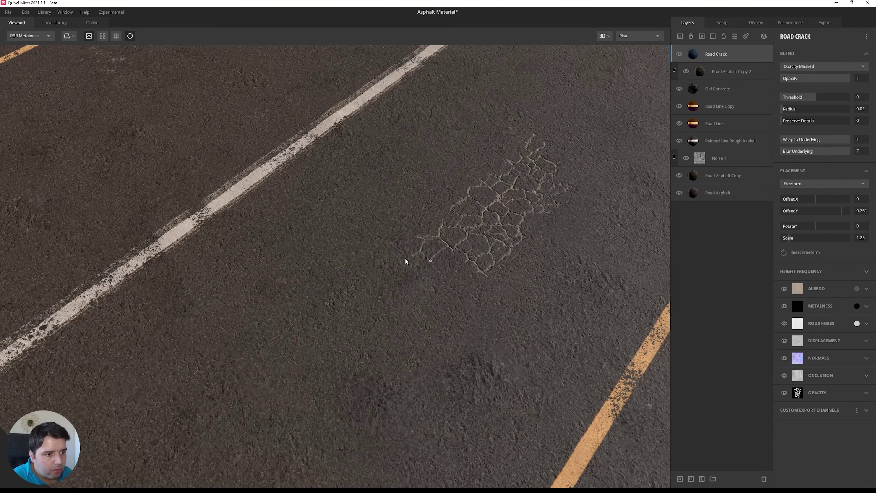
pyautogui.click(857, 289)
pyautogui.click(613, 258)
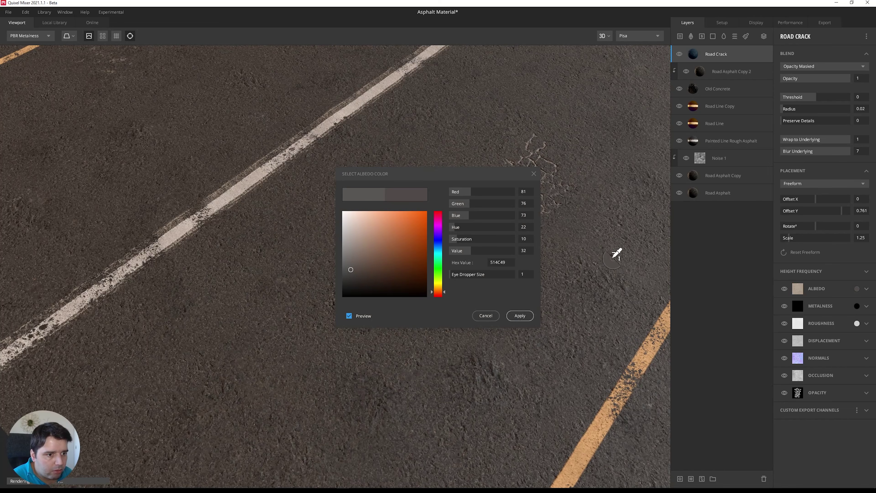
pyautogui.click(350, 277)
pyautogui.click(510, 312)
pyautogui.keyDown('alt'); pyautogui.moveTo(465, 307); pyautogui.dragTo(491, 258); pyautogui.keyUp('alt')
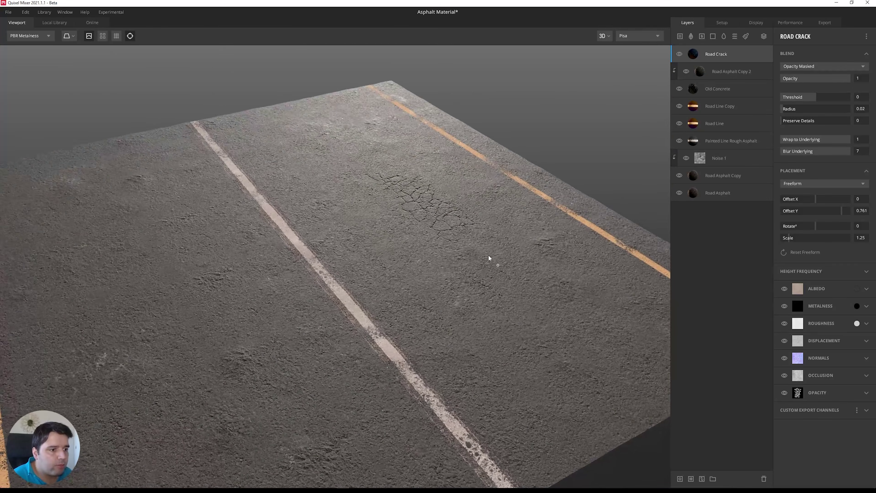
# Blend the Road Crack layer From Above with a threshold of 0
pyautogui.moveTo(816, 97); pyautogui.dragTo(798, 106)
pyautogui.keyDown('alt'); pyautogui.moveTo(508, 159); pyautogui.dragTo(478, 203, button='right'); pyautogui.keyUp('alt')
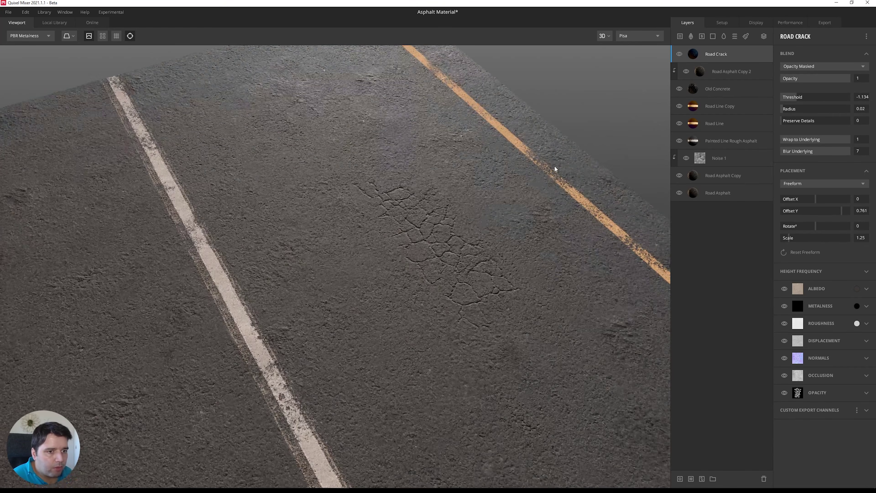
pyautogui.click(808, 66)
pyautogui.click(799, 98)
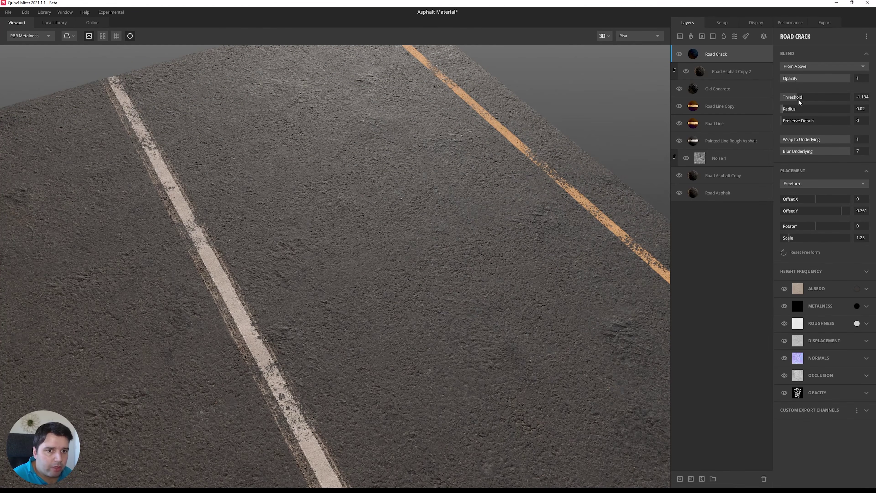
pyautogui.moveTo(812, 99)
pyautogui.mouseDown()
pyautogui.moveTo(829, 99)
pyautogui.moveTo(815, 106)
pyautogui.mouseUp()
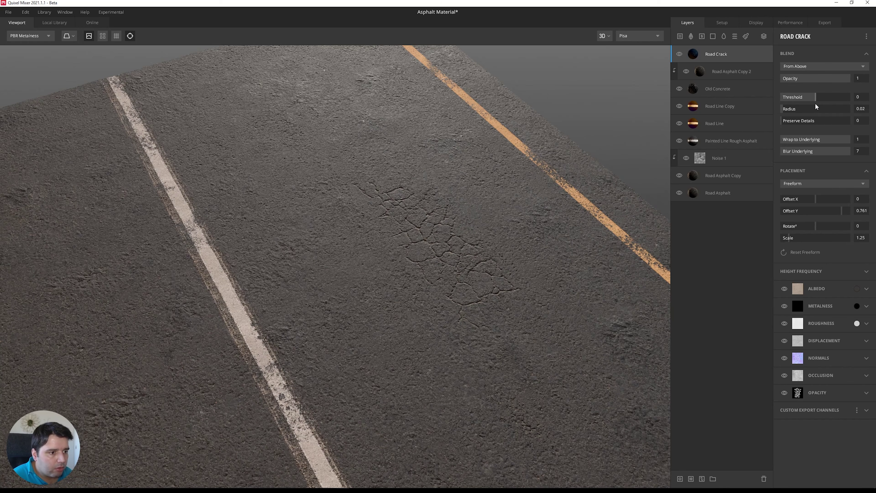
pyautogui.moveTo(471, 316); pyautogui.dragTo(528, 253)
# Add the Asphalt Patch decal from the local library as a layer above Road Crack
pyautogui.click(702, 36)
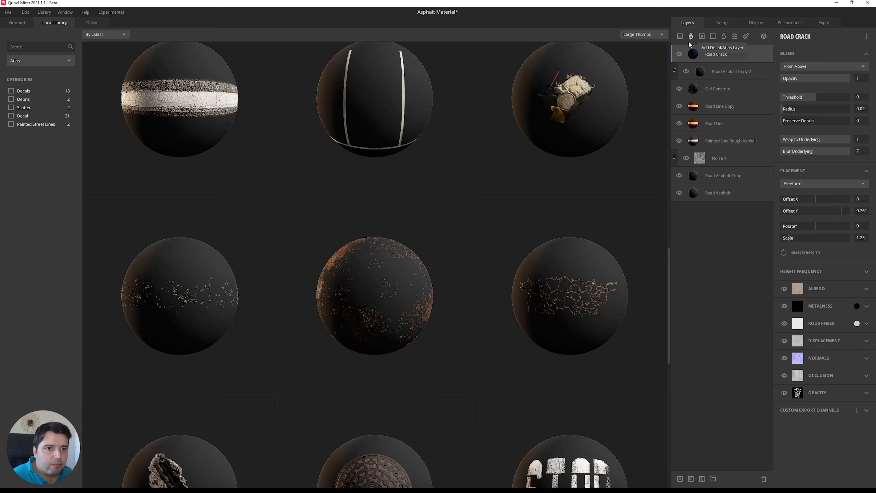
pyautogui.scroll(2, 440, 262)
pyautogui.scroll(6, 437, 271)
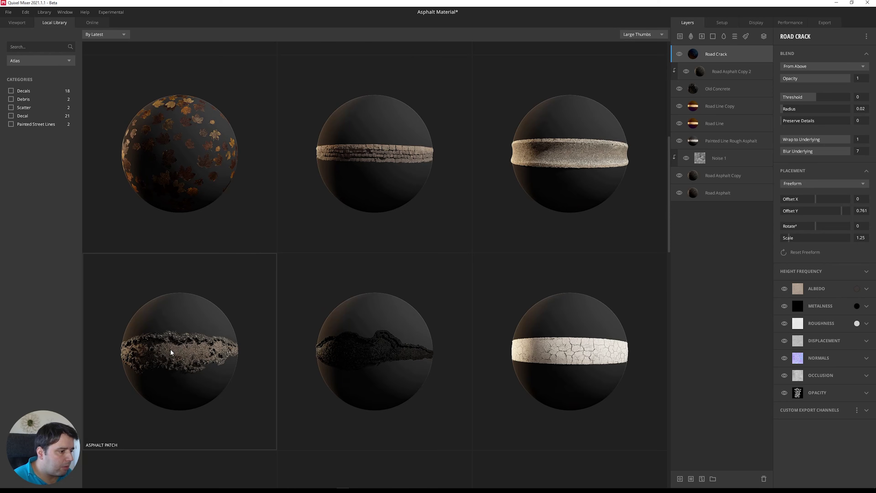
pyautogui.click(171, 351)
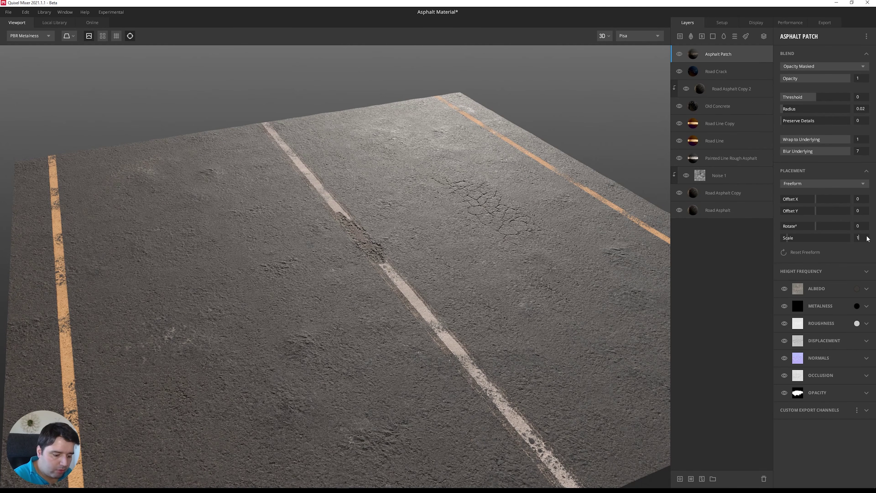
# Scale the Asphalt Patch decal to 1.5 and shift it along the white centre line to Offset X 0.119
pyautogui.write('.25')
pyautogui.press('Return')
pyautogui.moveTo(459, 257); pyautogui.dragTo(386, 294)
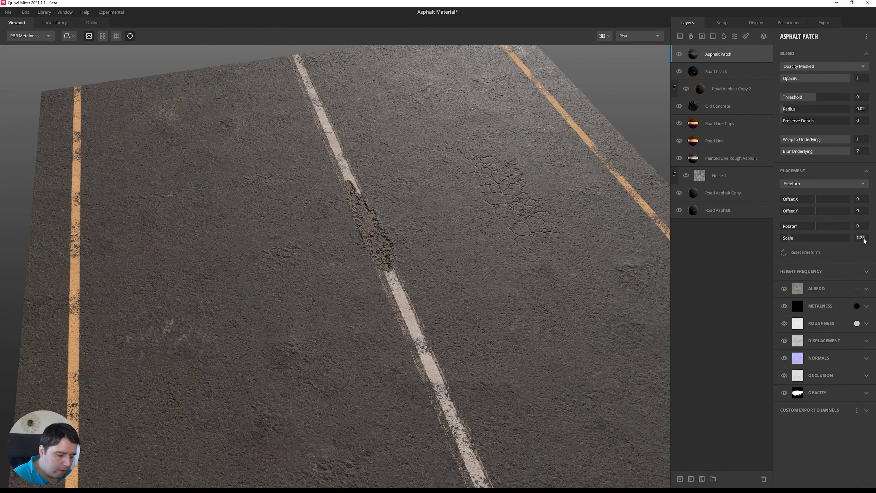
pyautogui.press('Return')
pyautogui.moveTo(434, 303); pyautogui.dragTo(426, 262)
pyautogui.moveTo(815, 202); pyautogui.dragTo(820, 203)
# Blend the Asphalt Patch layer From Above with a threshold of 0.05
pyautogui.moveTo(380, 199); pyautogui.dragTo(581, 177)
pyautogui.click(796, 69)
pyautogui.click(796, 84)
pyautogui.moveTo(817, 99); pyautogui.dragTo(817, 101)
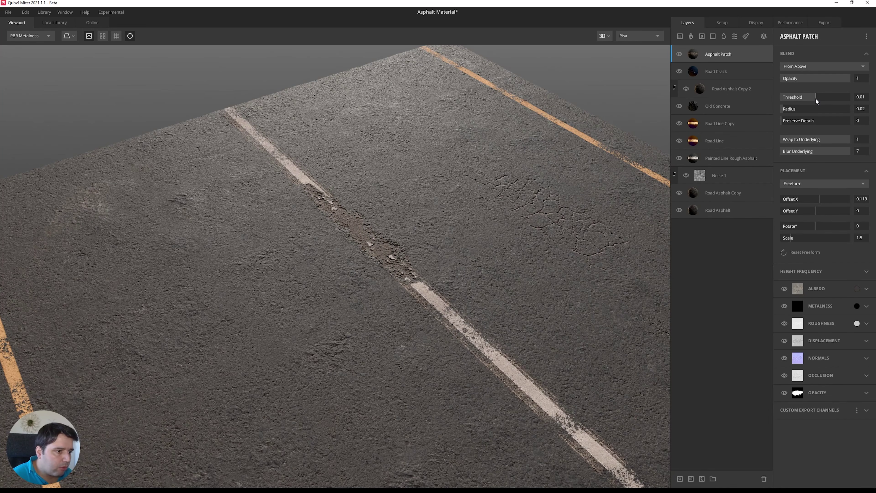
pyautogui.moveTo(815, 101); pyautogui.dragTo(818, 98)
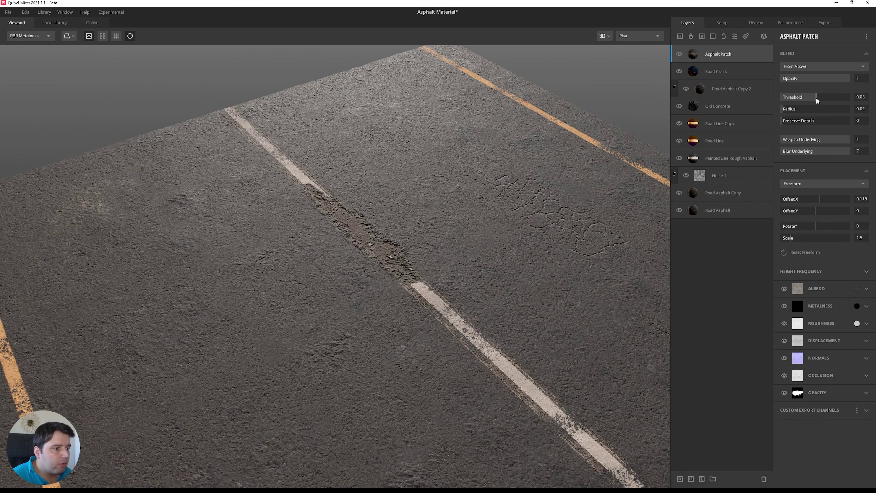
# Tint the Asphalt Patch layer's albedo with a colour sampled from the surrounding road, darkened to a dark grey
pyautogui.moveTo(505, 199); pyautogui.dragTo(410, 238)
pyautogui.scroll(-5, 391, 239)
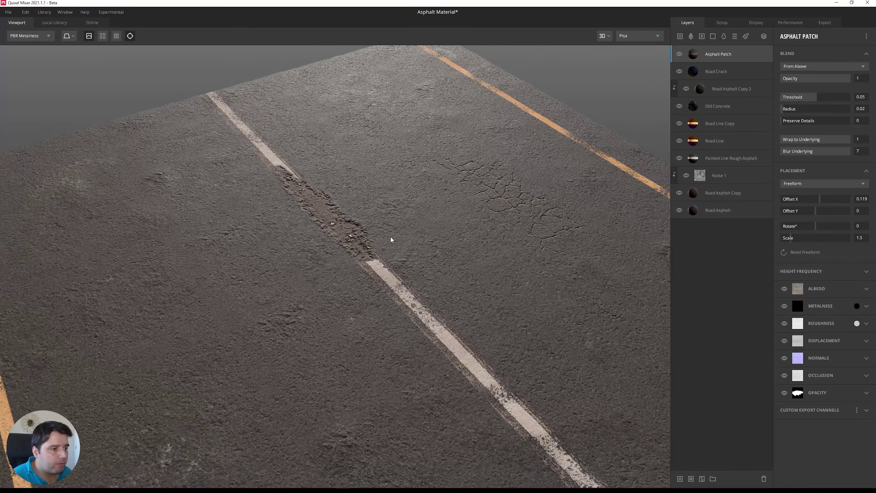
pyautogui.moveTo(395, 270); pyautogui.dragTo(328, 231)
pyautogui.scroll(5, 391, 254)
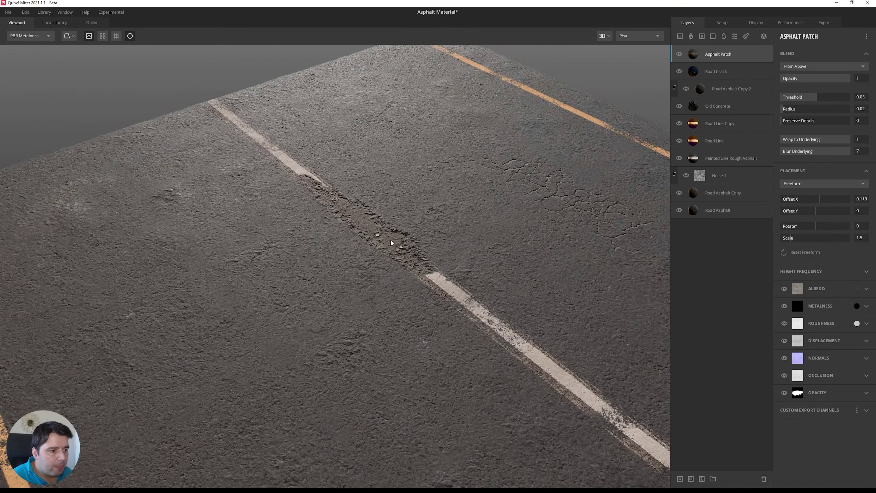
pyautogui.click(857, 290)
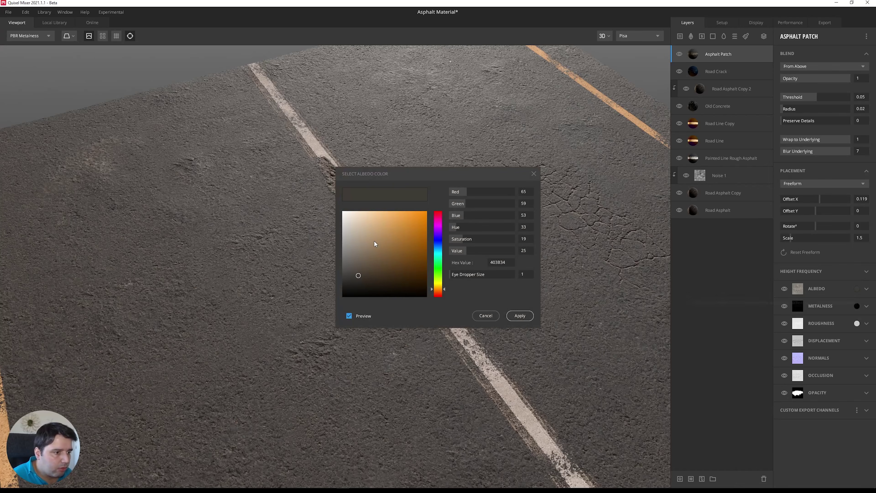
pyautogui.moveTo(401, 176); pyautogui.dragTo(561, 163)
pyautogui.click(407, 235)
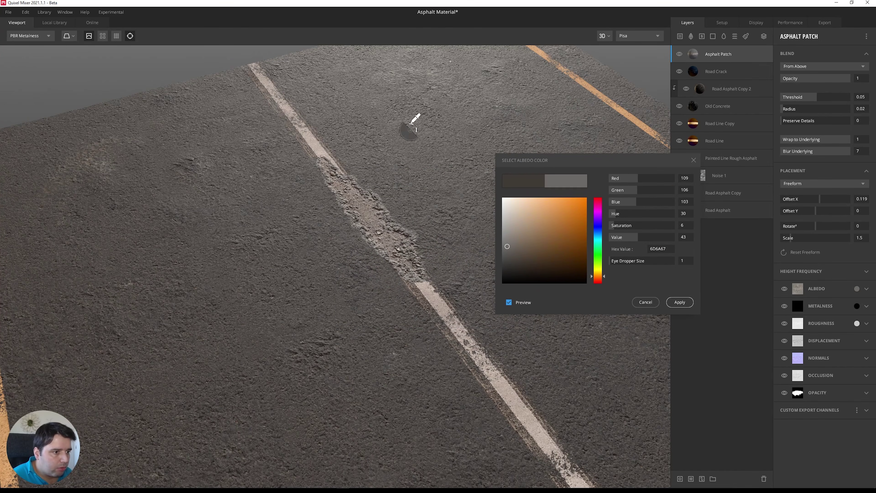
pyautogui.click(428, 209)
pyautogui.click(463, 228)
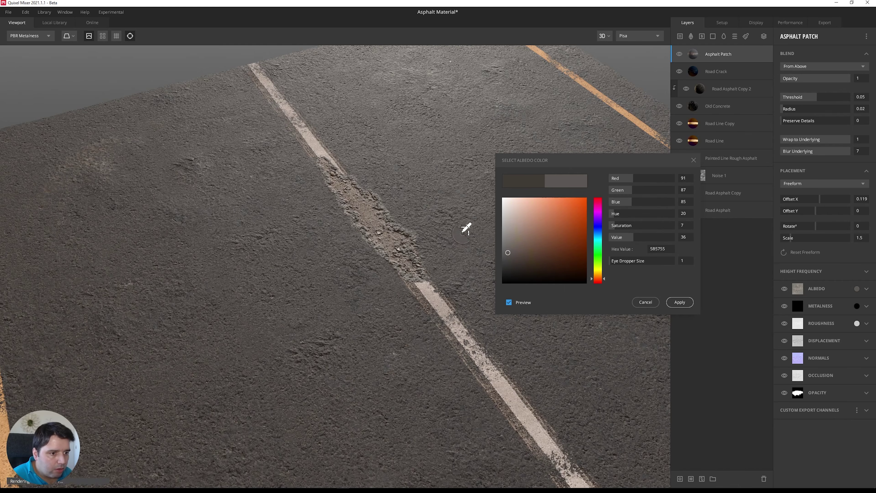
pyautogui.moveTo(517, 271); pyautogui.dragTo(510, 271)
pyautogui.click(679, 302)
# Add the Large Asphalt Patch decal from the local library as the top layer
pyautogui.moveTo(562, 299); pyautogui.dragTo(479, 264)
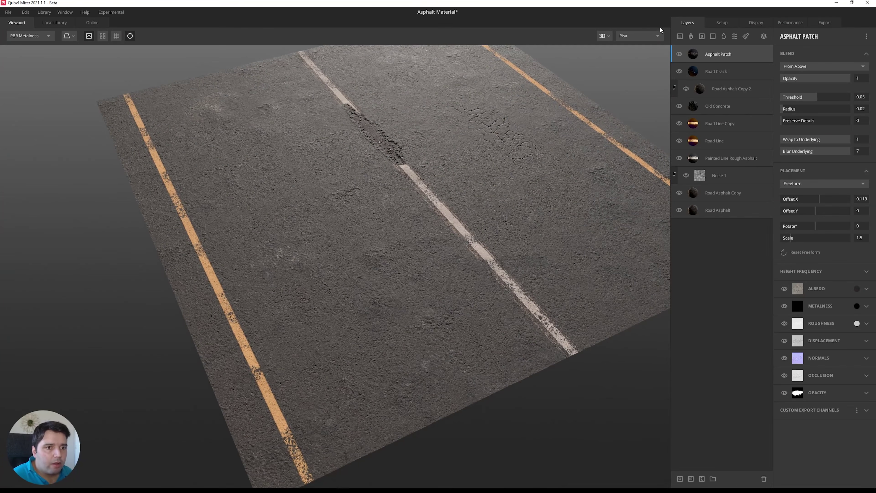
pyautogui.click(711, 35)
pyautogui.scroll(-6, 369, 248)
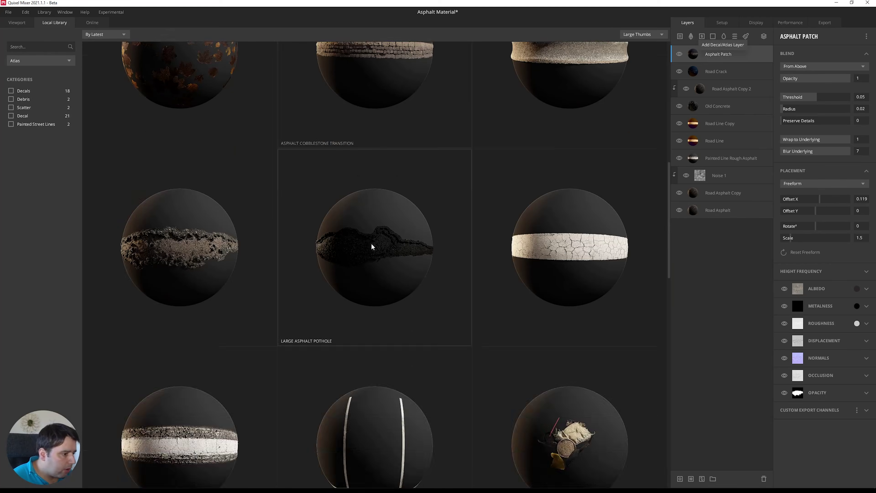
pyautogui.scroll(-3, 355, 259)
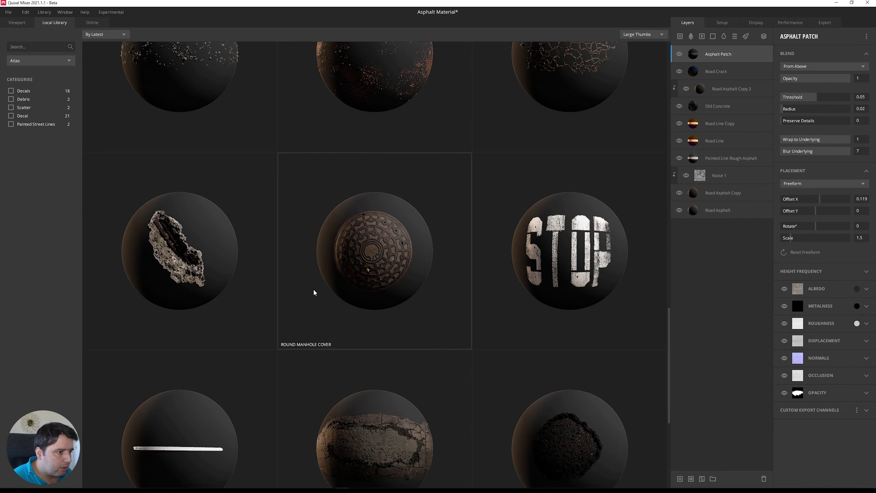
pyautogui.scroll(-3, 317, 290)
pyautogui.scroll(-2, 250, 233)
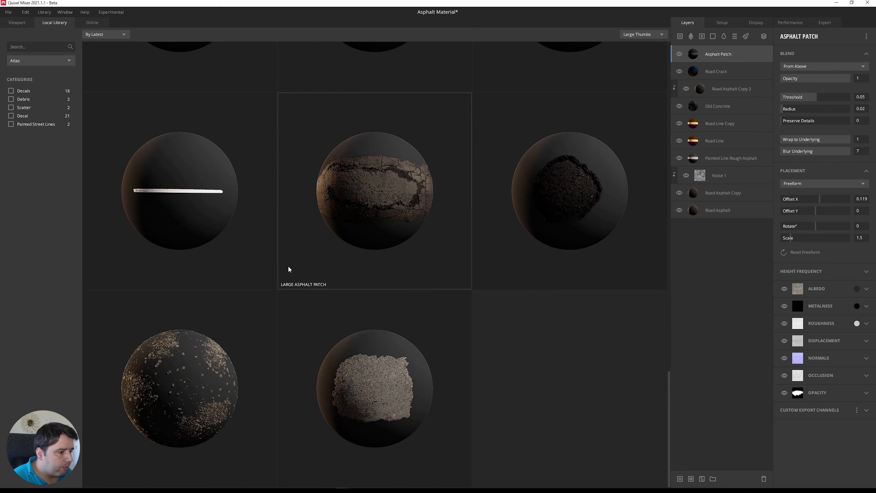
pyautogui.click(391, 185)
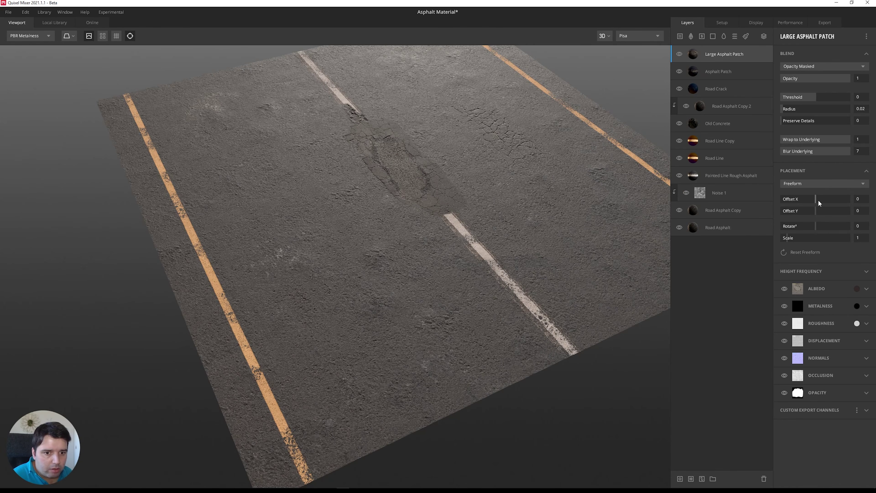
# Move the Large Asphalt Patch to Offset X -0.204 and Offset Y 0.318, and blend it From Above with a threshold of 0.03
pyautogui.moveTo(815, 209); pyautogui.dragTo(809, 188)
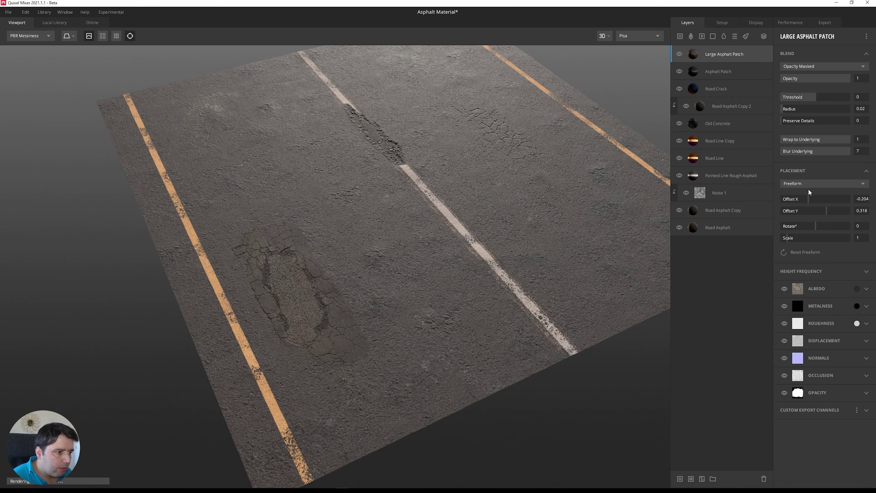
pyautogui.click(822, 66)
pyautogui.click(802, 76)
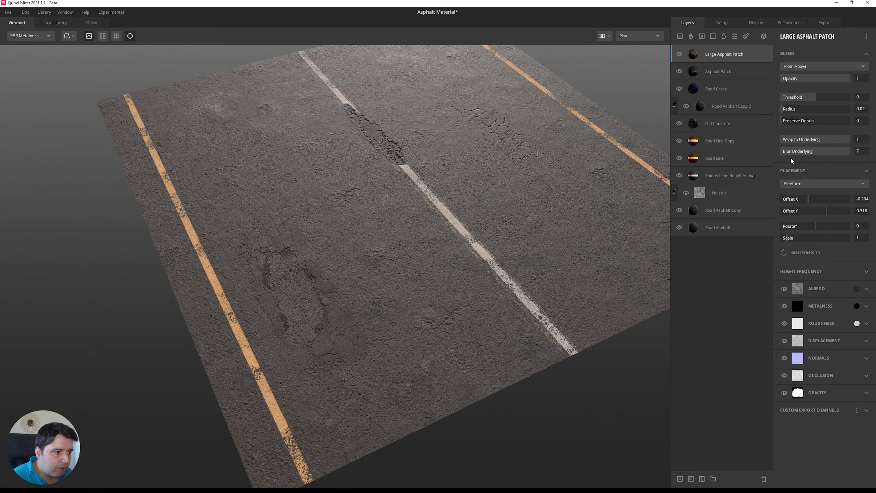
pyautogui.moveTo(812, 96); pyautogui.dragTo(816, 98)
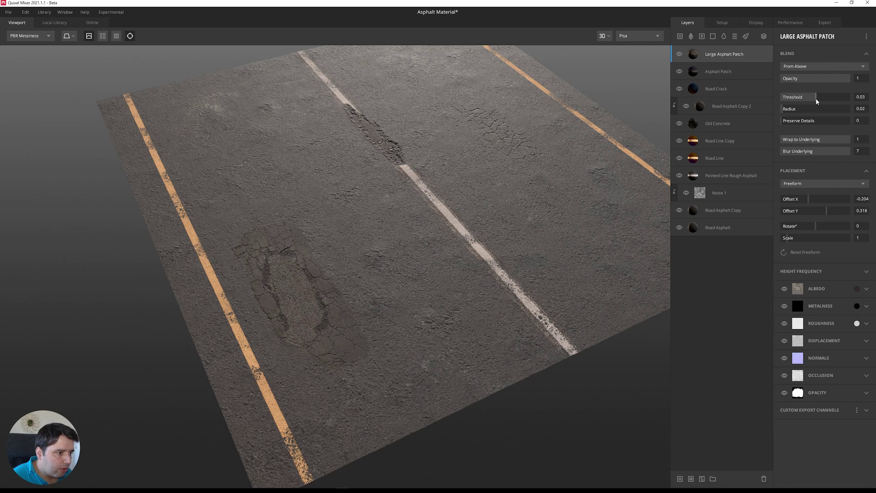
# Tint the Large Asphalt Patch albedo with a sampled road colour darkened to hex 3A3734
pyautogui.click(857, 288)
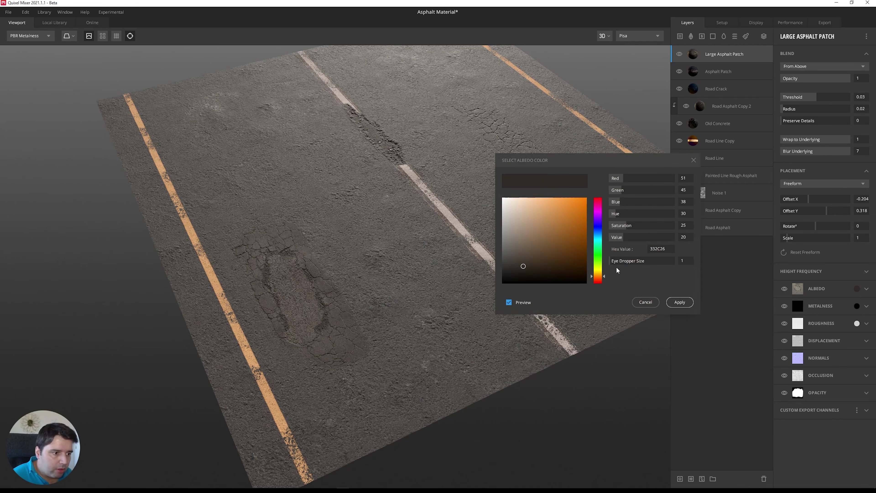
pyautogui.keyDown('alt'); pyautogui.moveTo(472, 346); pyautogui.dragTo(428, 343); pyautogui.keyUp('alt')
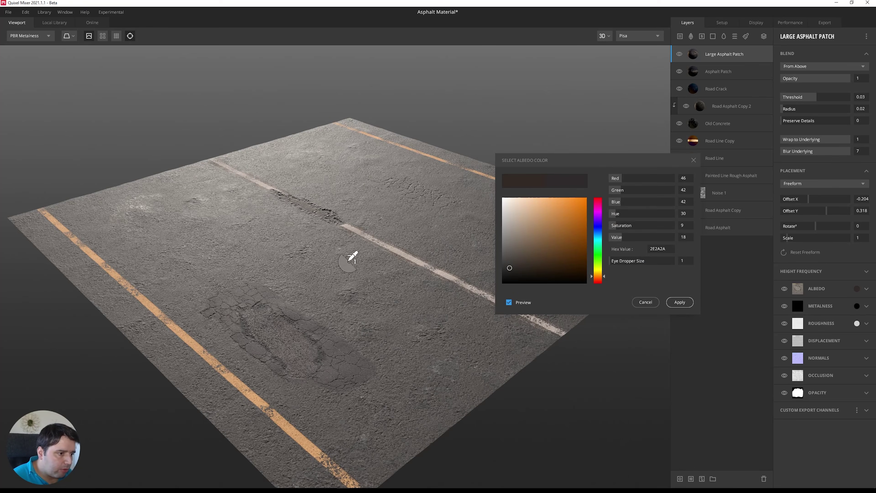
pyautogui.click(349, 257)
pyautogui.keyDown('alt'); pyautogui.moveTo(392, 306); pyautogui.dragTo(379, 334); pyautogui.keyUp('alt')
pyautogui.click(367, 291)
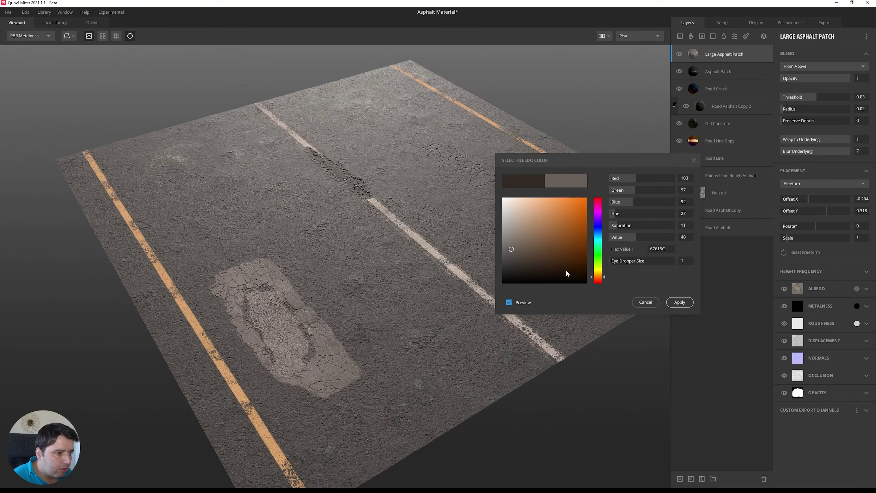
pyautogui.click(510, 264)
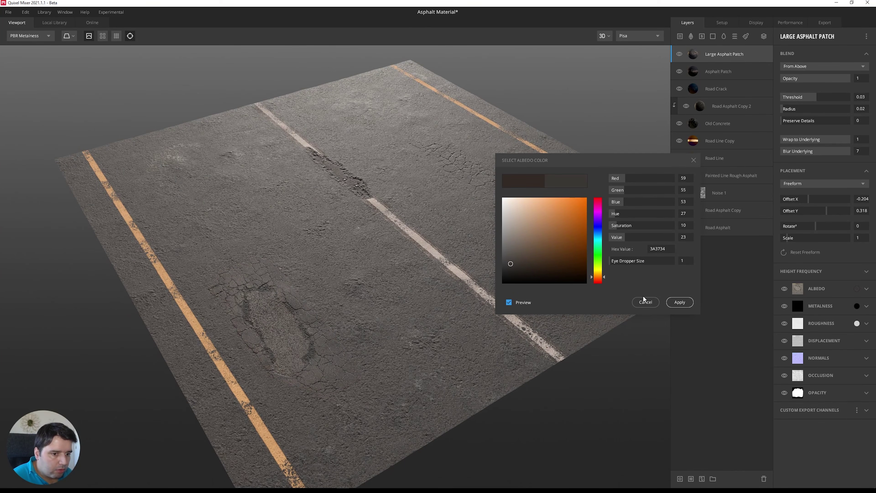
pyautogui.click(680, 302)
# Add the squarish Asphalt Patch decal from the local library as a layer above Large Asphalt Patch
pyautogui.moveTo(420, 331)
pyautogui.keyDown('alt'); pyautogui.mouseDown()
pyautogui.moveTo(334, 310)
pyautogui.moveTo(340, 365)
pyautogui.moveTo(493, 317)
pyautogui.moveTo(460, 303)
pyautogui.moveTo(502, 375)
pyautogui.moveTo(503, 295)
pyautogui.moveTo(430, 297)
pyautogui.moveTo(406, 350)
pyautogui.moveTo(445, 308)
pyautogui.moveTo(431, 306)
pyautogui.moveTo(434, 297)
pyautogui.moveTo(383, 305)
pyautogui.mouseUp(); pyautogui.keyUp('alt')
pyautogui.scroll(3, 383, 304)
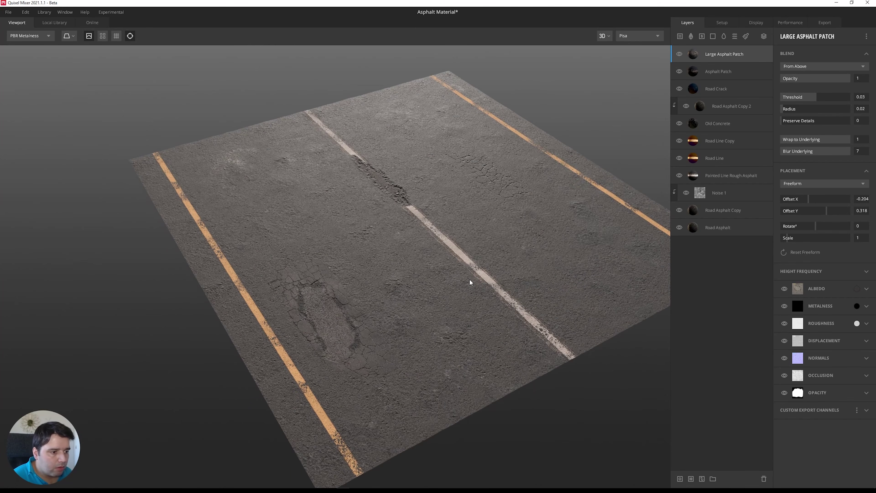
pyautogui.click(692, 35)
pyautogui.click(374, 338)
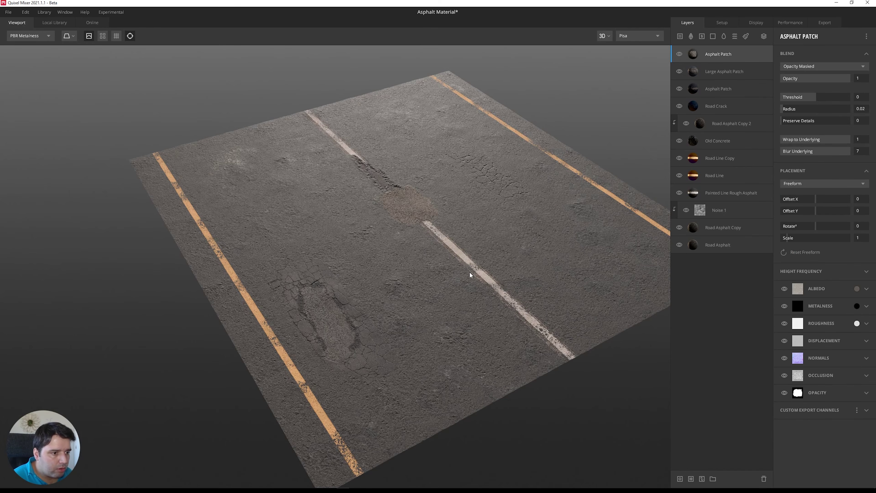
# Scale the new Asphalt Patch to 0.5, place it beside the white line at Offset X -0.303, Offset Y -0.055, and rotate it 4.478°
pyautogui.moveTo(815, 198)
pyautogui.mouseDown()
pyautogui.moveTo(824, 197)
pyautogui.moveTo(805, 198)
pyautogui.mouseUp()
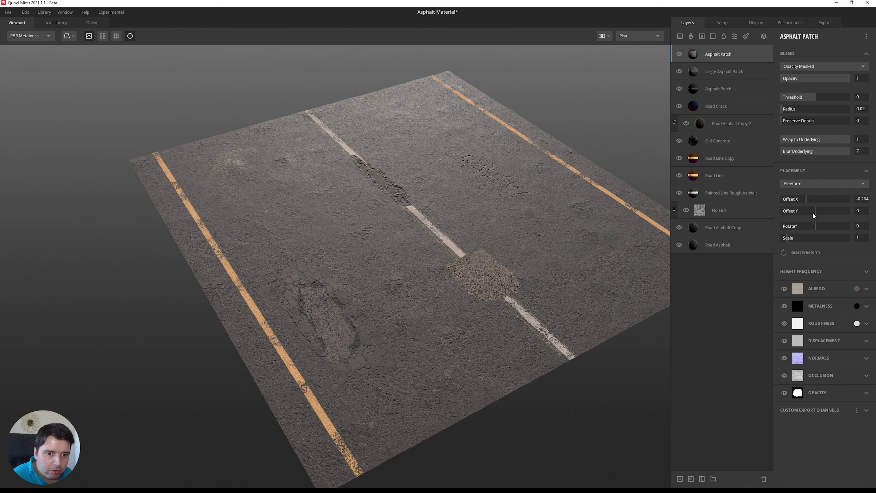
pyautogui.moveTo(816, 210); pyautogui.dragTo(812, 212)
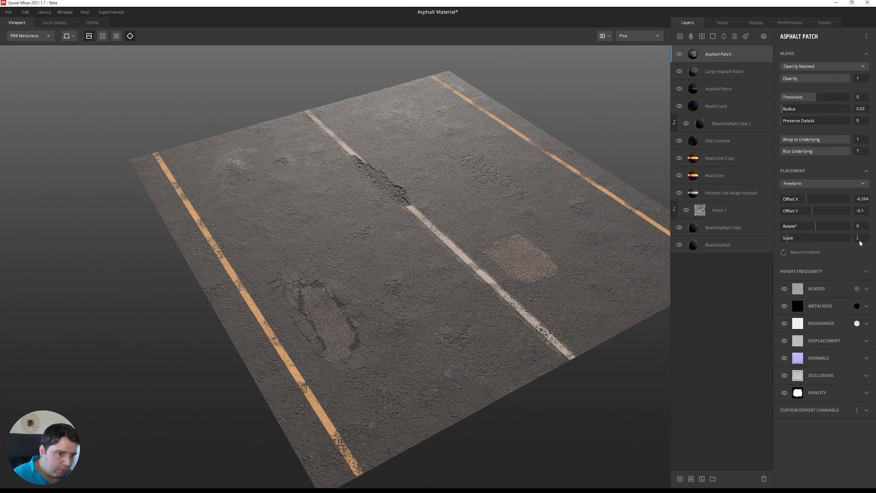
pyautogui.write('0.5')
pyautogui.press('Return')
pyautogui.moveTo(818, 212); pyautogui.dragTo(804, 196)
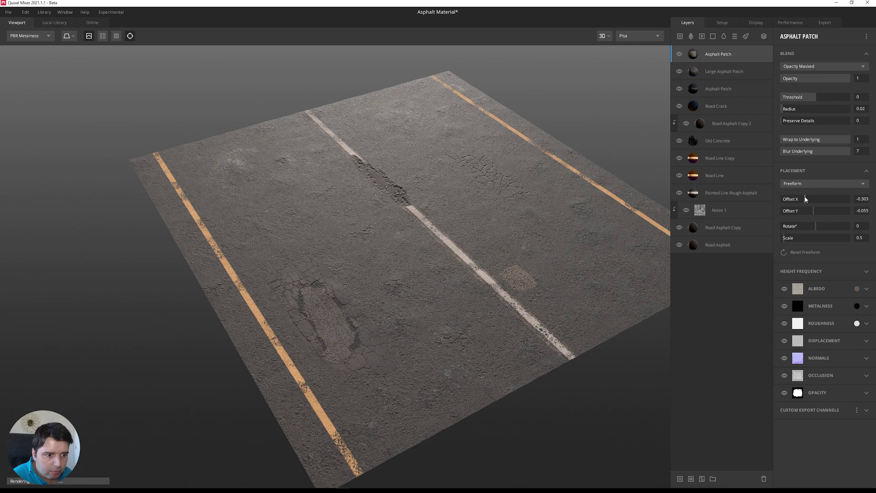
pyautogui.moveTo(814, 224); pyautogui.dragTo(815, 222)
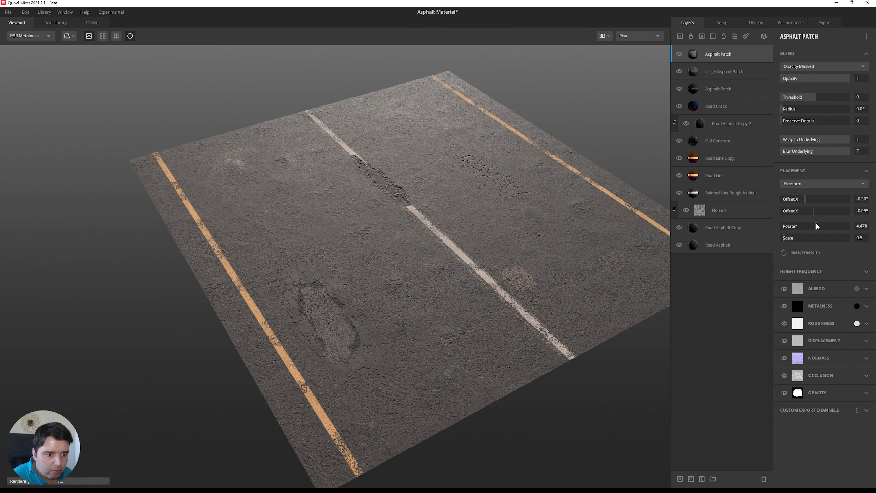
# Tint the small Asphalt Patch's albedo with the road colour 4F4B47 sampled from the asphalt
pyautogui.click(856, 290)
pyautogui.moveTo(565, 159); pyautogui.dragTo(415, 144)
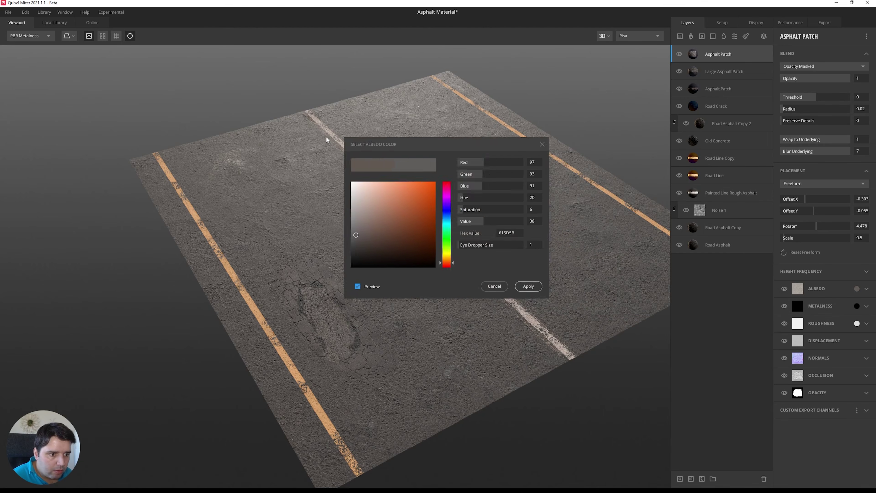
pyautogui.moveTo(326, 138); pyautogui.dragTo(285, 128)
pyautogui.click(607, 310)
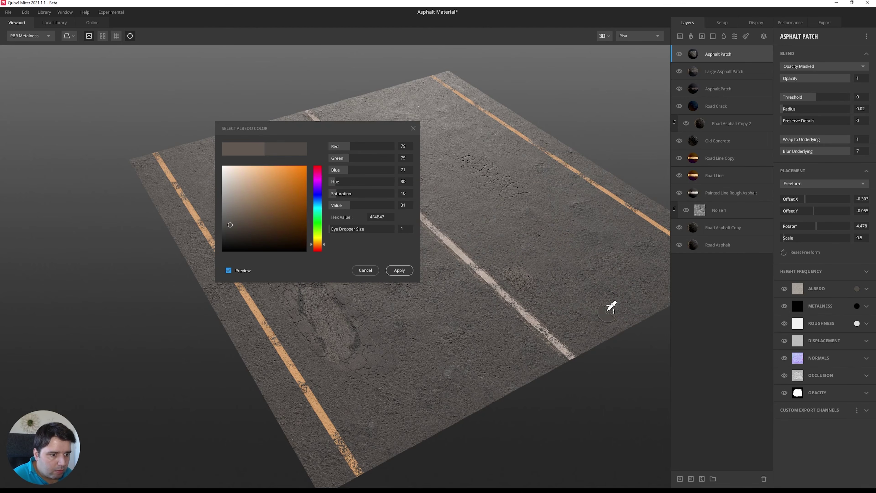
pyautogui.click(398, 274)
# Blend the small Asphalt Patch layer From Above with a threshold of 0.04
pyautogui.moveTo(397, 276); pyautogui.dragTo(634, 396)
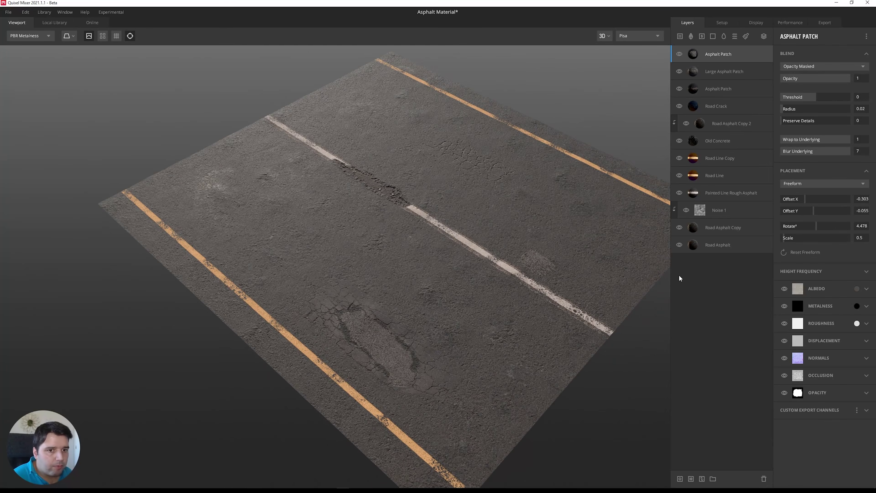
pyautogui.click(798, 66)
pyautogui.click(797, 75)
pyautogui.scroll(5, 595, 266)
pyautogui.moveTo(585, 261); pyautogui.dragTo(429, 260)
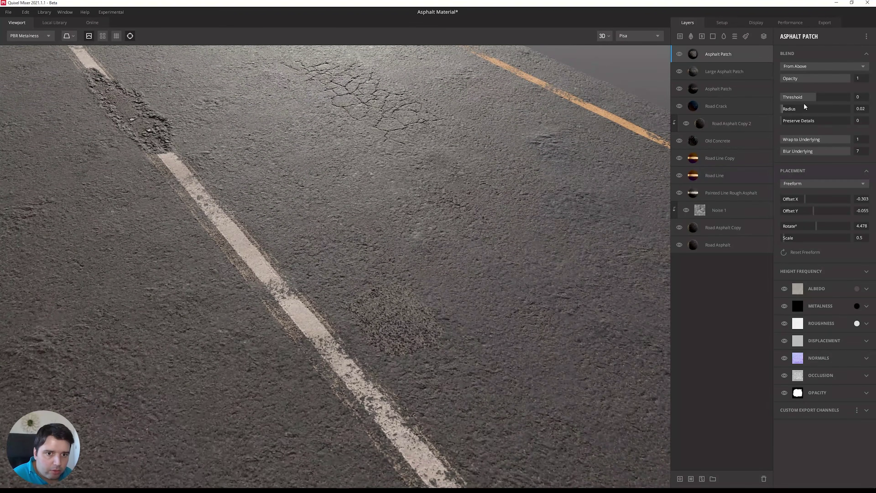
pyautogui.moveTo(815, 97); pyautogui.dragTo(816, 98)
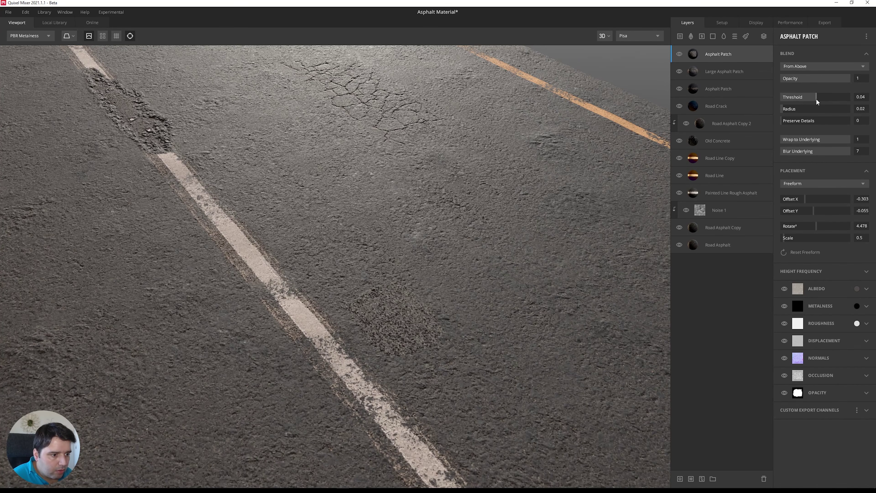
# Add the Asphalt Pothole decal from the local library, scaled to 2 and placed on the orange line at Offset X -0.179, Offset Y -0.403
pyautogui.scroll(-6, 507, 254)
pyautogui.moveTo(508, 253); pyautogui.dragTo(614, 172)
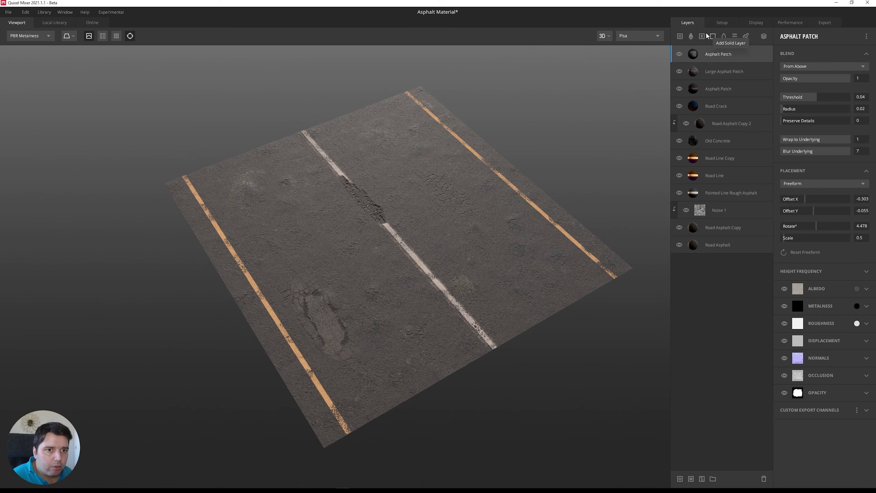
pyautogui.click(691, 36)
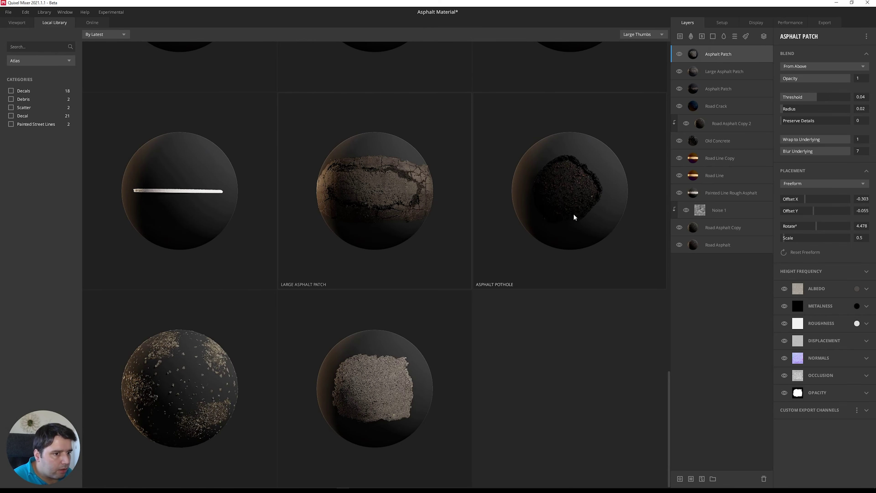
pyautogui.click(570, 176)
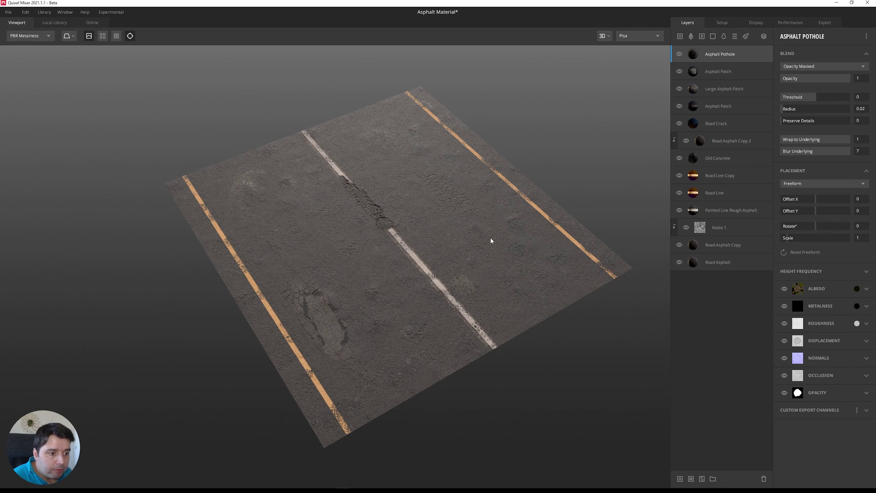
pyautogui.scroll(2, 425, 232)
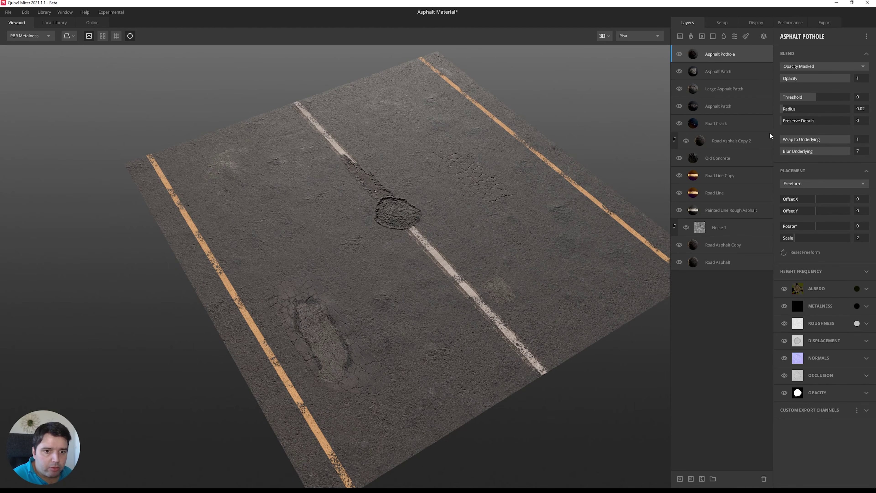
pyautogui.moveTo(816, 199); pyautogui.dragTo(802, 213)
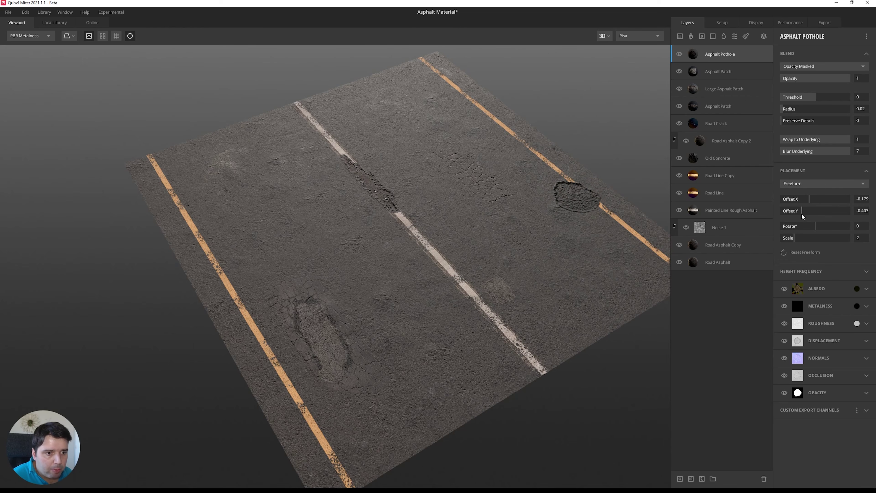
# Blend the Asphalt Pothole layer From Above with a threshold of 0
pyautogui.click(805, 67)
pyautogui.click(807, 97)
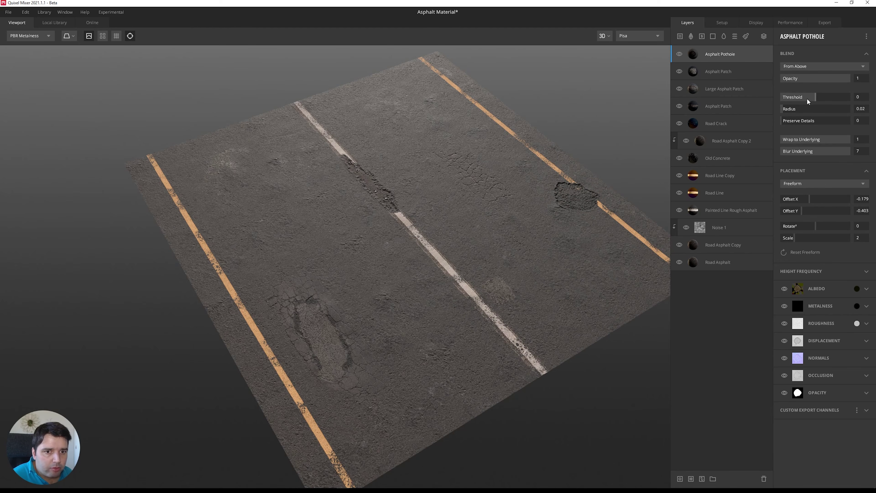
pyautogui.moveTo(815, 96); pyautogui.dragTo(814, 100)
pyautogui.moveTo(504, 248); pyautogui.dragTo(641, 261)
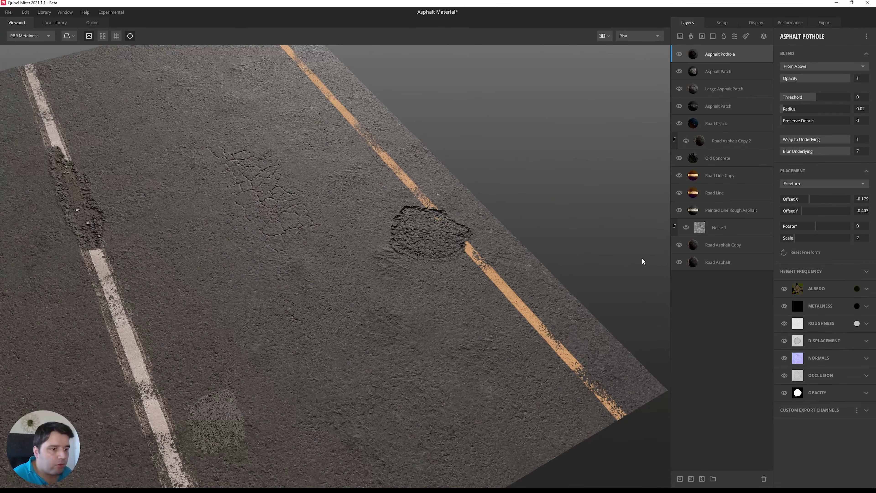
# Darken the Asphalt Pothole's albedo tint to 22211F
pyautogui.click(856, 288)
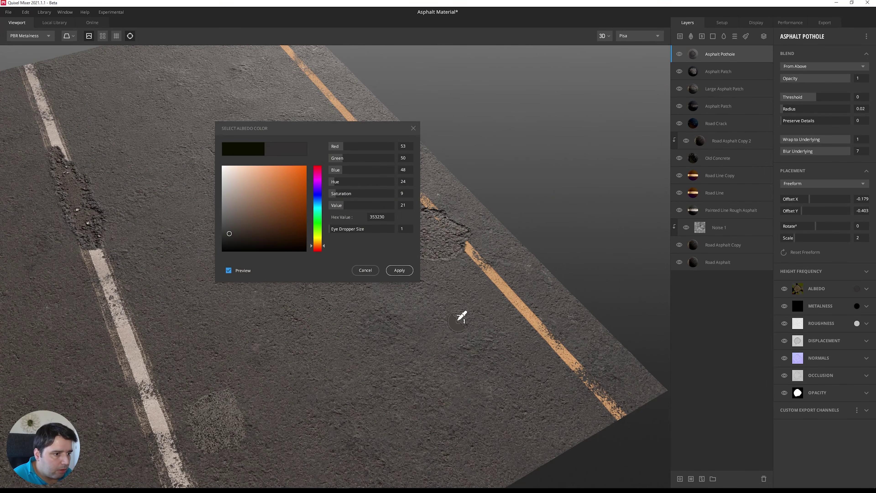
pyautogui.click(228, 240)
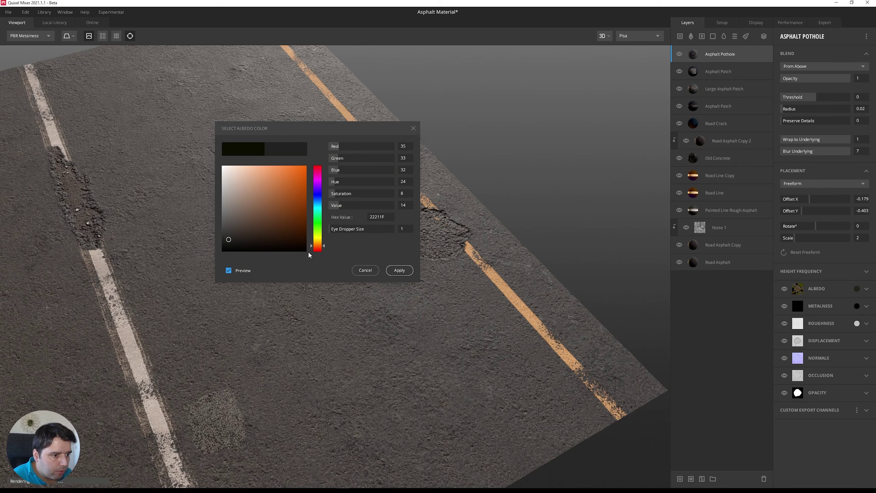
pyautogui.click(399, 270)
pyautogui.moveTo(400, 273); pyautogui.dragTo(638, 48)
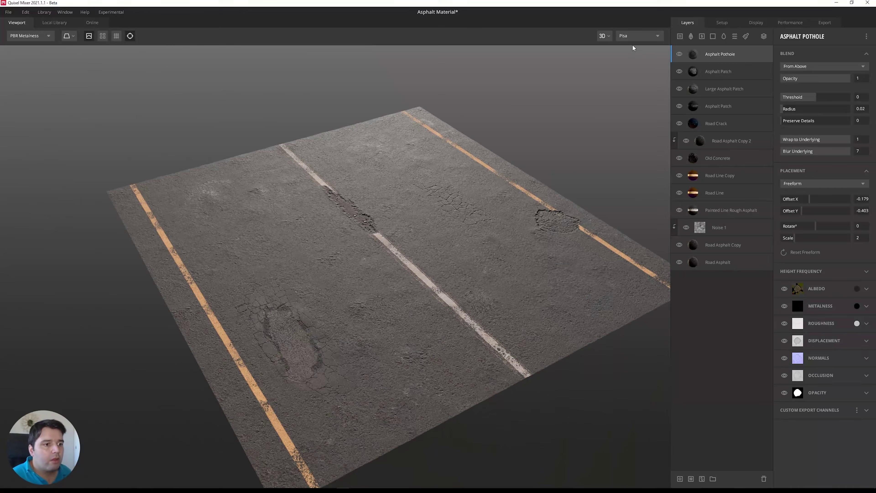
# Add the Damaged Concrete With Rebar decal from the local library, placed at Offset X -0.692, Offset Y -0.259 and rotated -53.73°
pyautogui.click(691, 36)
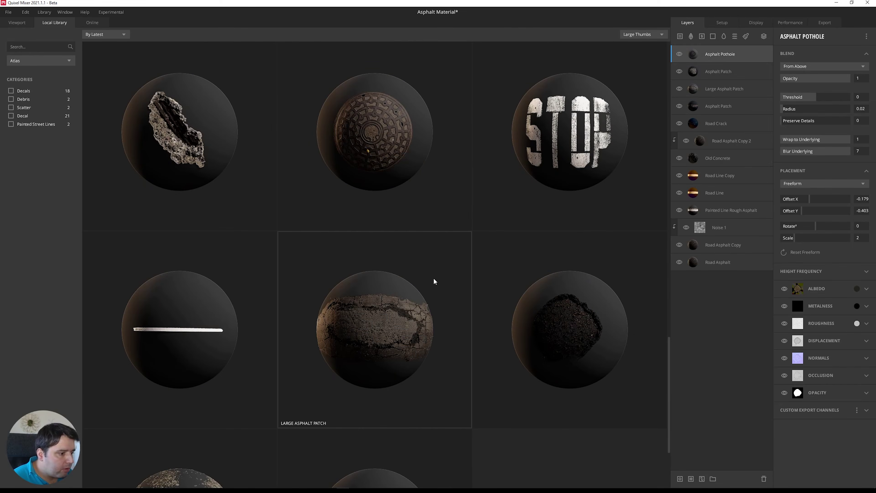
pyautogui.scroll(-2, 433, 280)
pyautogui.scroll(4, 428, 282)
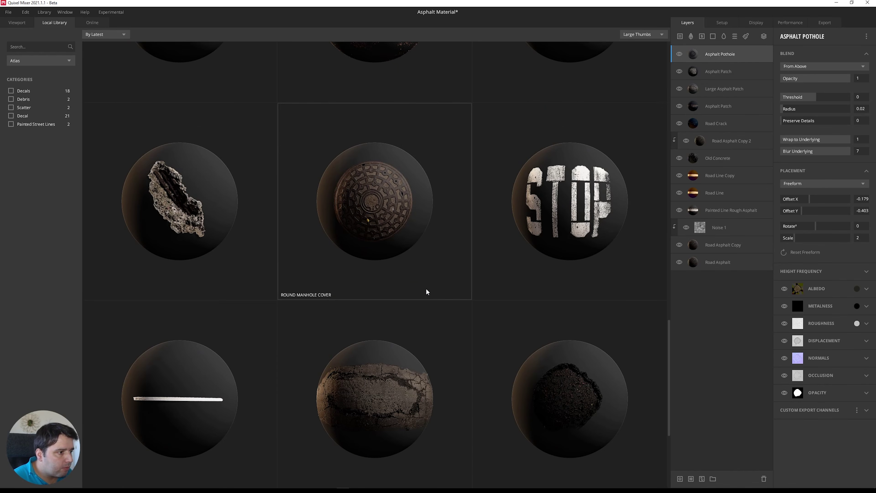
pyautogui.click(206, 203)
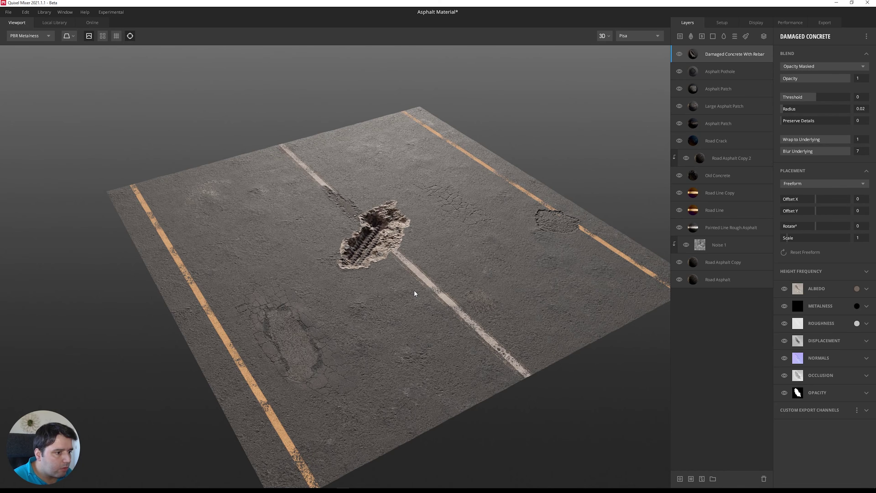
pyautogui.moveTo(423, 249); pyautogui.dragTo(462, 218)
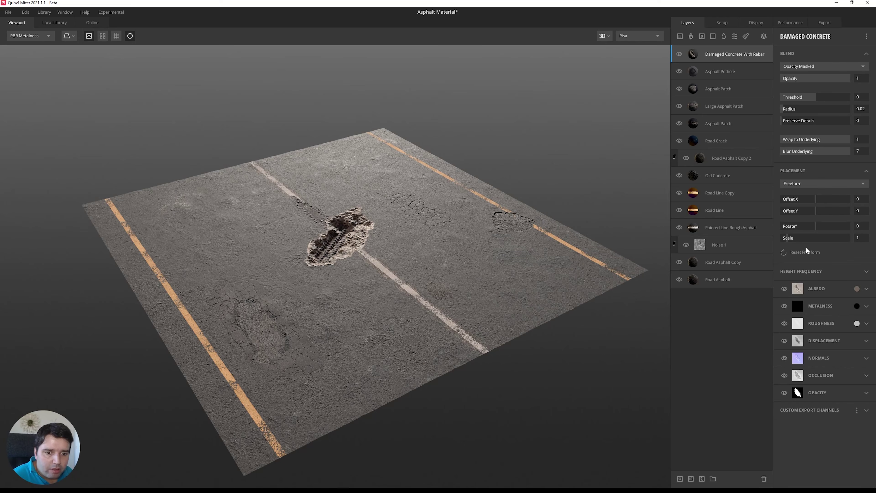
pyautogui.moveTo(466, 269); pyautogui.dragTo(331, 289)
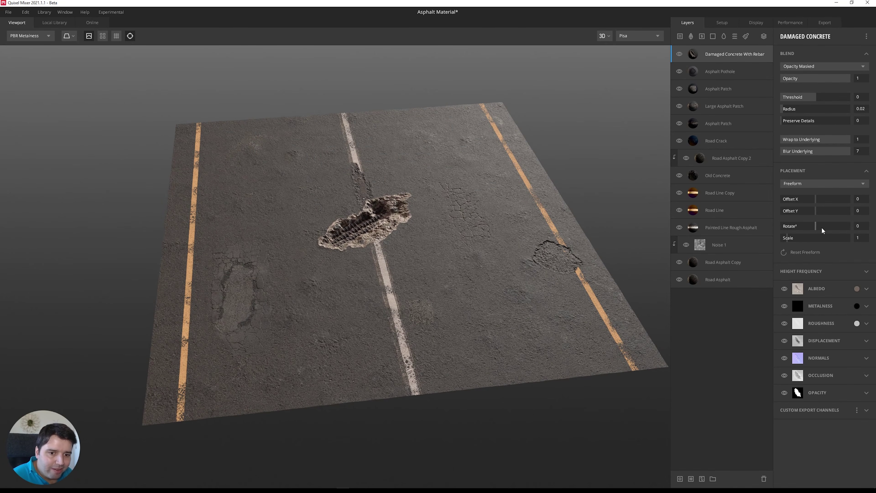
pyautogui.moveTo(816, 226)
pyautogui.mouseDown()
pyautogui.moveTo(804, 227)
pyautogui.moveTo(813, 197)
pyautogui.moveTo(791, 201)
pyautogui.moveTo(807, 213)
pyautogui.mouseUp()
# Tint the Damaged Concrete With Rebar decal's albedo dark grey 4C4947
pyautogui.click(858, 289)
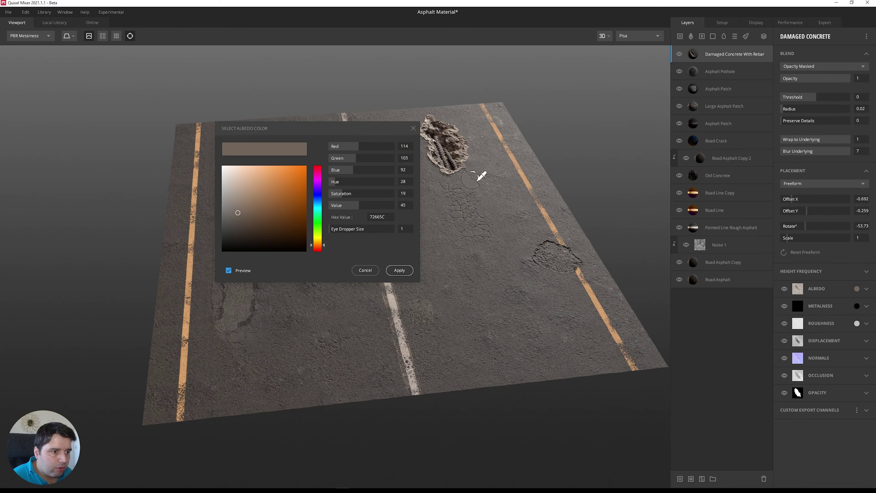
pyautogui.click(225, 228)
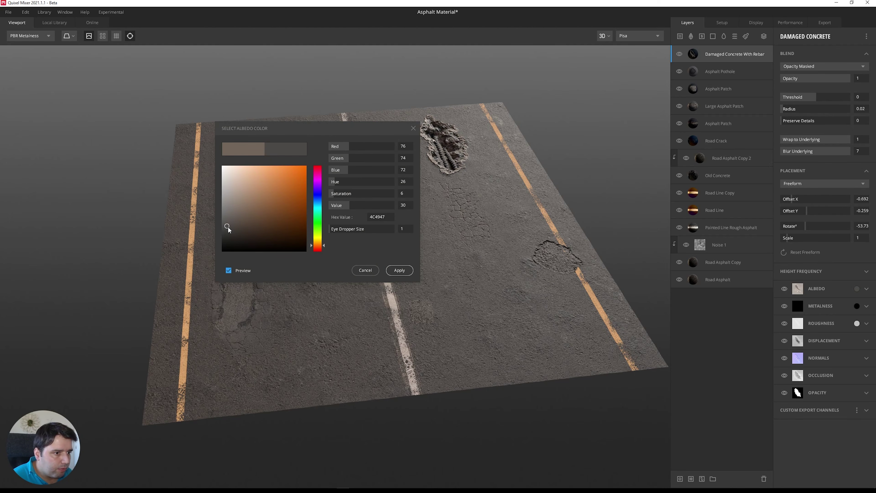
pyautogui.click(398, 270)
pyautogui.moveTo(465, 212)
pyautogui.mouseDown()
pyautogui.moveTo(438, 244)
pyautogui.moveTo(423, 231)
pyautogui.moveTo(458, 210)
pyautogui.mouseUp()
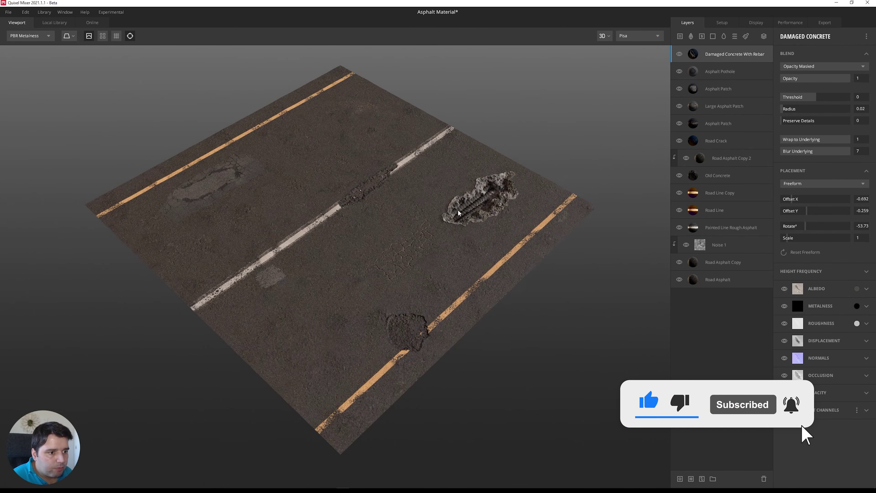
# Blend the Damaged Concrete With Rebar layer From Above with a threshold of 0.149
pyautogui.click(803, 66)
pyautogui.click(805, 78)
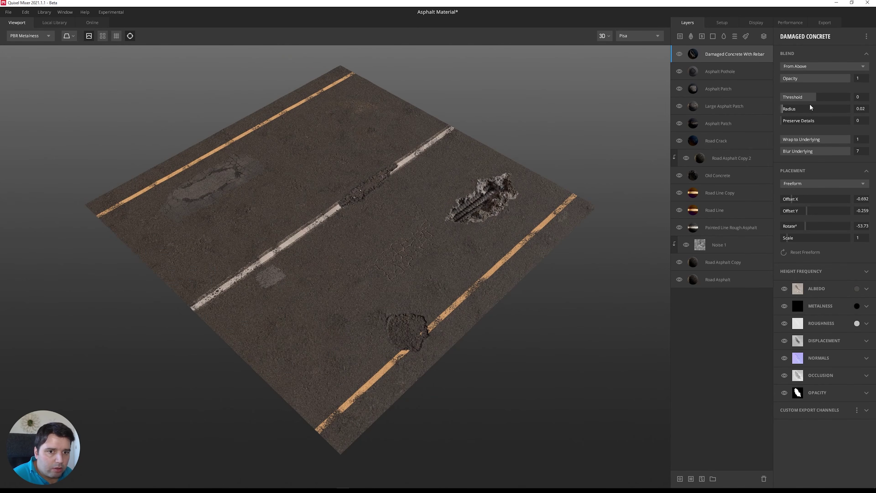
pyautogui.moveTo(813, 98)
pyautogui.mouseDown()
pyautogui.moveTo(804, 98)
pyautogui.moveTo(817, 94)
pyautogui.mouseUp()
pyautogui.moveTo(488, 191); pyautogui.dragTo(461, 248)
# Scale the damaged concrete decal to 0.5 and move it beside the orange line at Offset X -0.672, Offset Y -0.398
pyautogui.click(858, 238)
pyautogui.write('0.5')
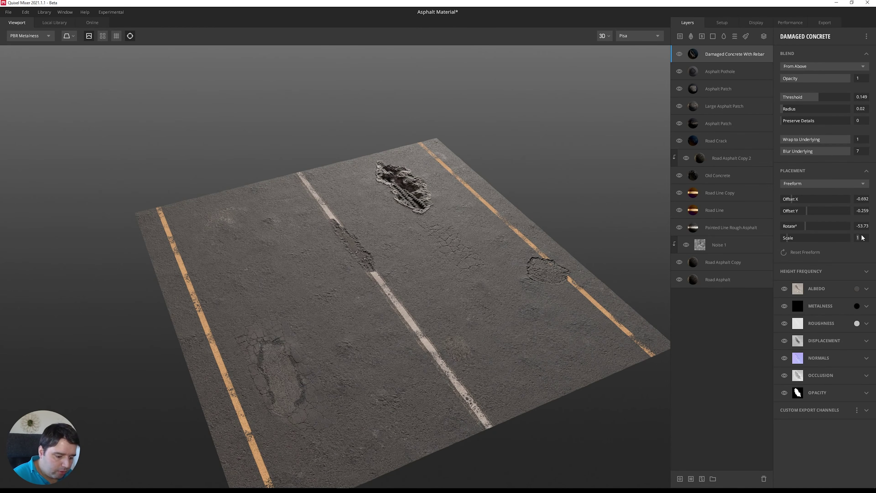
pyautogui.press('Return')
pyautogui.scroll(3, 465, 172)
pyautogui.moveTo(465, 173); pyautogui.dragTo(450, 225)
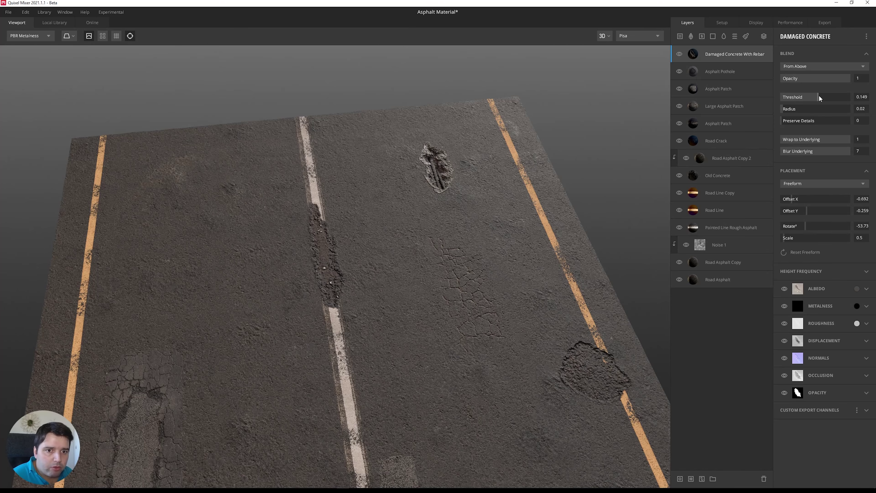
pyautogui.moveTo(797, 200); pyautogui.dragTo(801, 211)
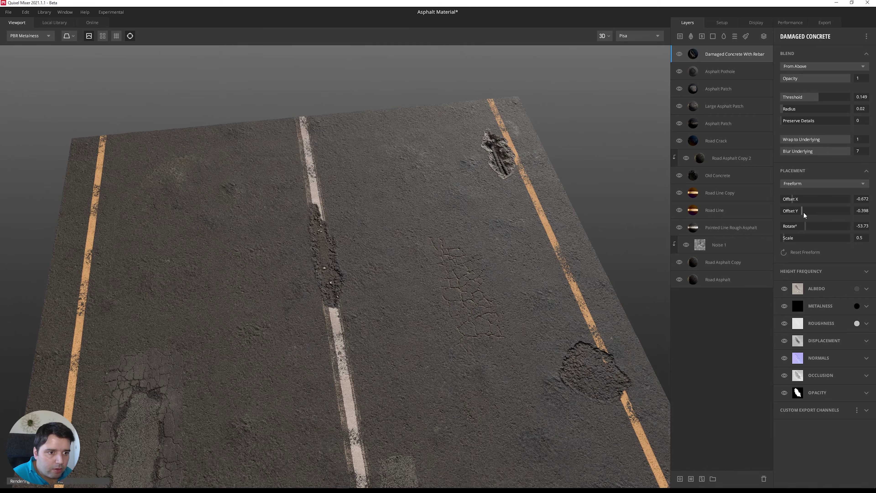
pyautogui.scroll(-3, 505, 304)
pyautogui.moveTo(505, 305)
pyautogui.mouseDown()
pyautogui.moveTo(497, 340)
pyautogui.moveTo(499, 295)
pyautogui.moveTo(503, 304)
pyautogui.mouseUp()
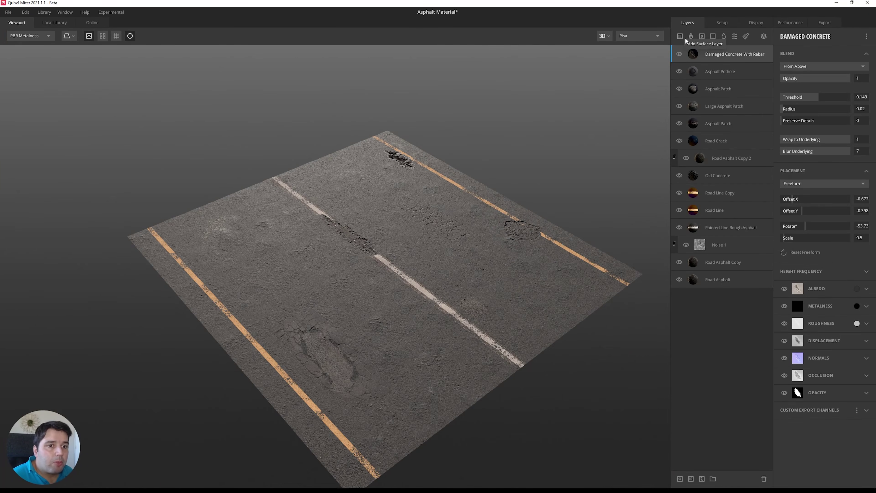
# Add the Round Manhole Cover decal from the local library, scaled to 0.5 and placed at Offset X 0.119, Offset Y -0.303
pyautogui.click(690, 37)
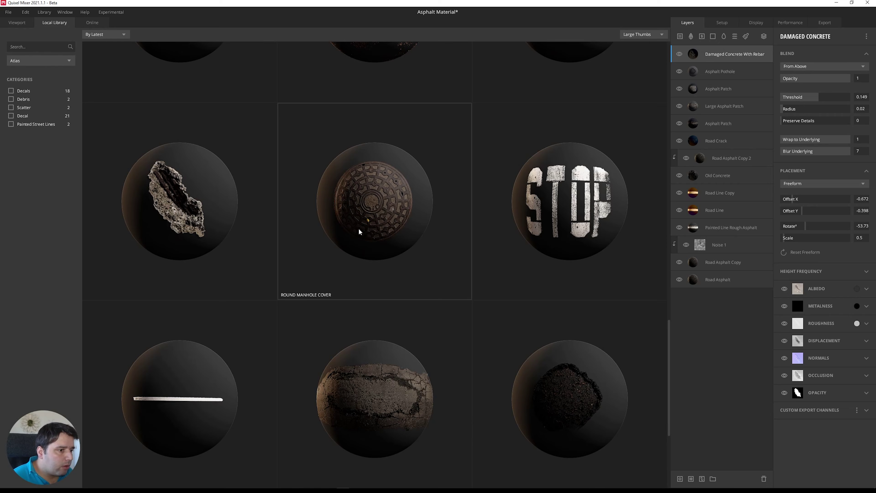
pyautogui.click(389, 181)
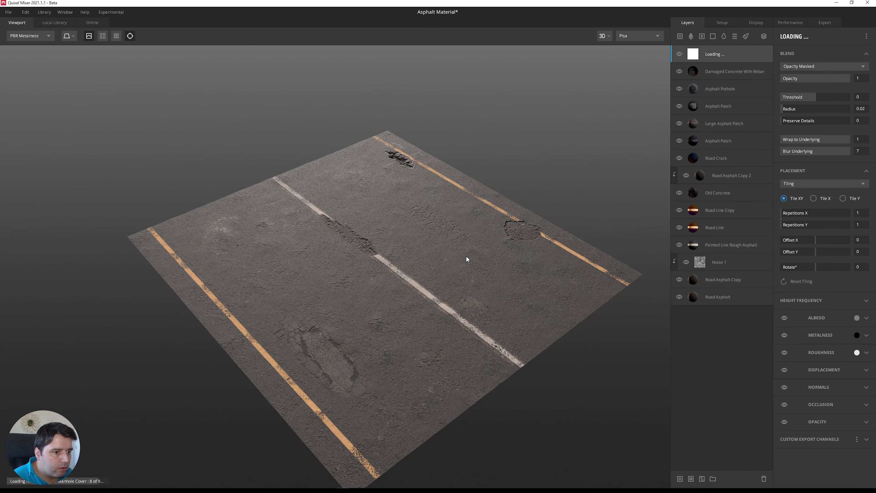
pyautogui.moveTo(499, 244); pyautogui.dragTo(426, 255)
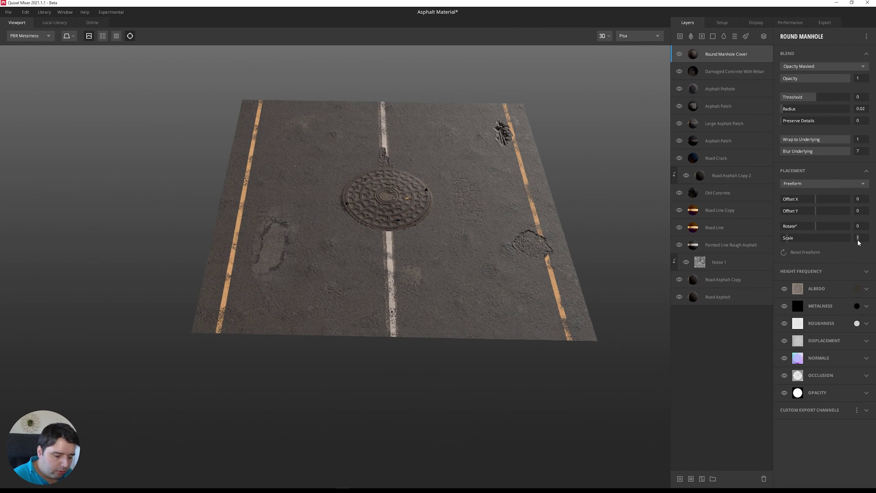
pyautogui.write('0.25')
pyautogui.press('Return')
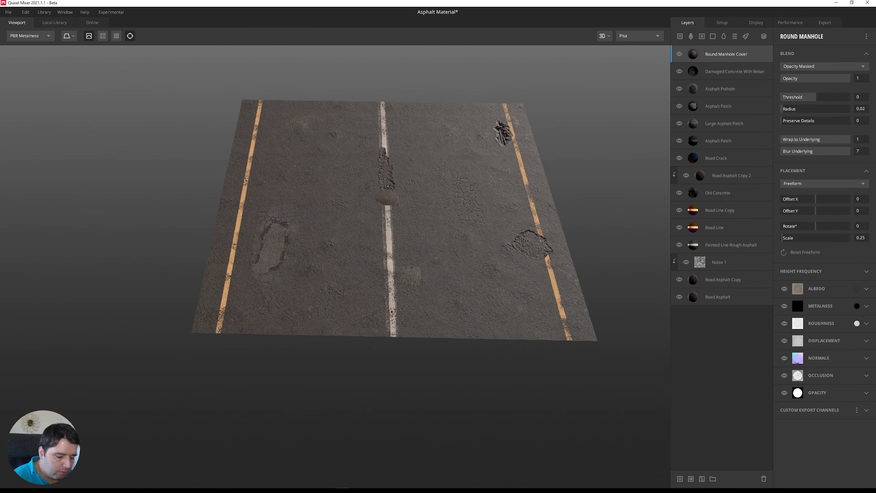
pyautogui.press('Return')
pyautogui.write('0.5')
pyautogui.press('Return')
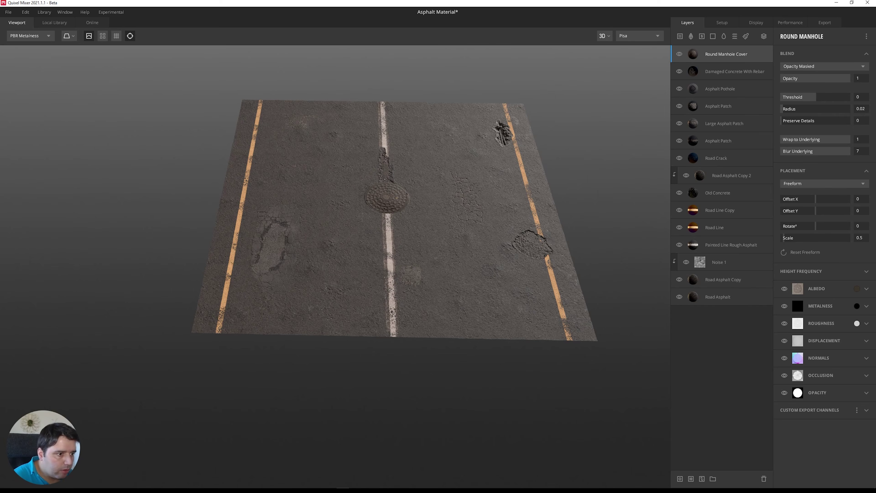
pyautogui.moveTo(814, 199)
pyautogui.mouseDown()
pyautogui.moveTo(817, 211)
pyautogui.moveTo(806, 213)
pyautogui.mouseUp()
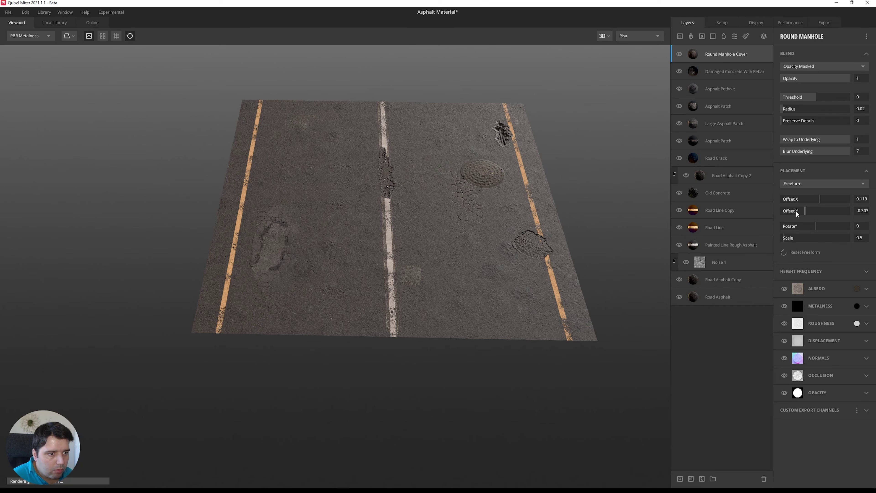
# Try the From Above blend mode on the Round Manhole Cover layer and restore Opacity Masked
pyautogui.click(804, 67)
pyautogui.click(802, 75)
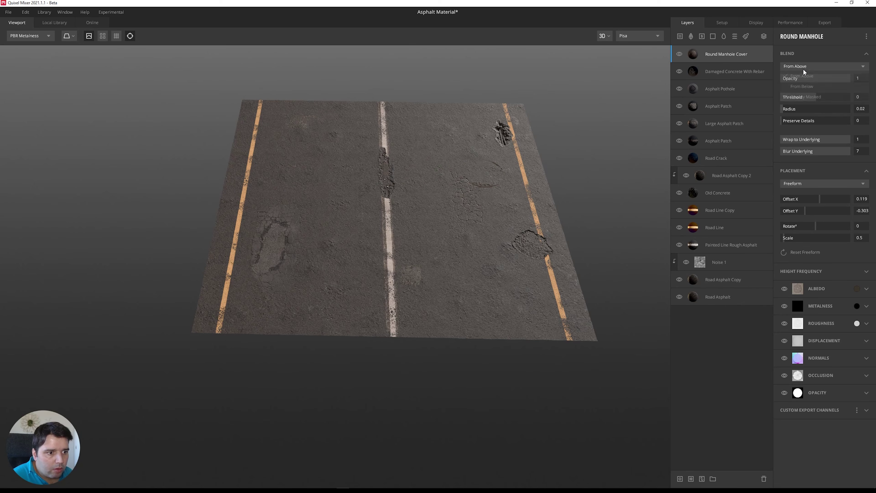
pyautogui.click(804, 66)
pyautogui.click(806, 96)
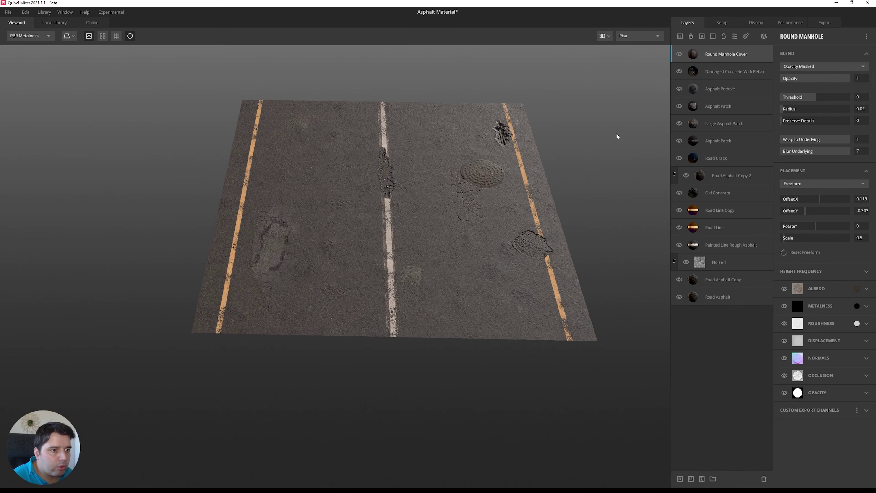
# Scale the manhole cover to 0.35 and refine its blend with threshold 0.279, radius 0 and preserve details 5.373
pyautogui.moveTo(505, 142); pyautogui.dragTo(485, 180, button='middle')
pyautogui.scroll(5, 485, 180)
pyautogui.moveTo(485, 183); pyautogui.dragTo(523, 190)
pyautogui.moveTo(512, 166); pyautogui.dragTo(423, 228, button='middle')
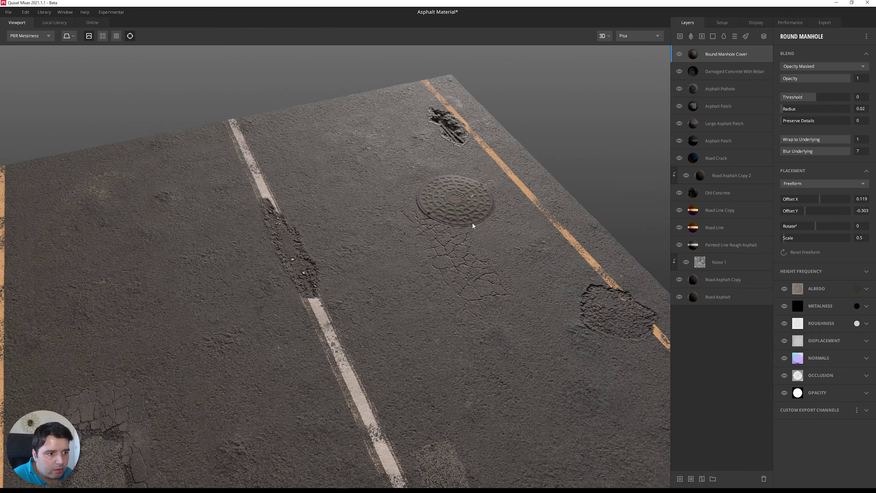
pyautogui.write('0.35')
pyautogui.press('Return')
pyautogui.scroll(-3, 493, 265)
pyautogui.moveTo(492, 266)
pyautogui.mouseDown()
pyautogui.moveTo(383, 240)
pyautogui.moveTo(315, 284)
pyautogui.moveTo(482, 274)
pyautogui.mouseUp()
pyautogui.scroll(-5, 482, 277)
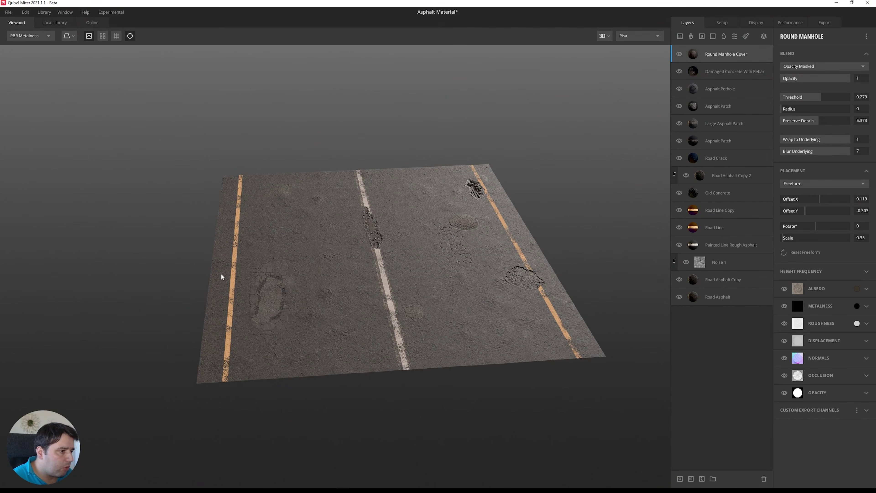
# Add the Asphalt Cobblestone Transition decal from the local library as the top layer
pyautogui.click(691, 37)
pyautogui.scroll(6, 471, 328)
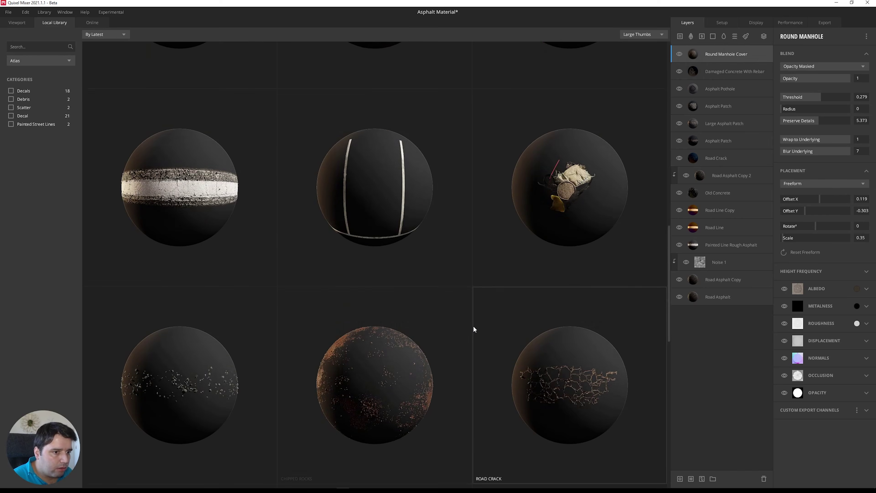
pyautogui.scroll(5, 472, 332)
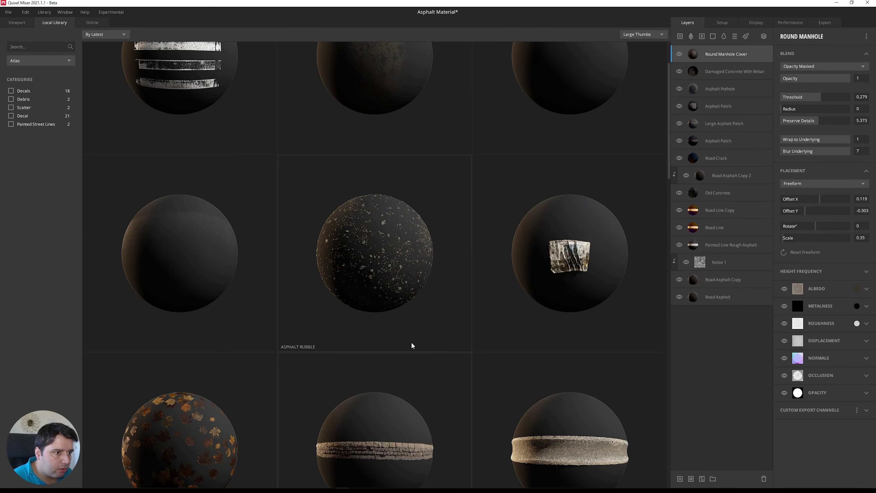
pyautogui.scroll(-2, 411, 351)
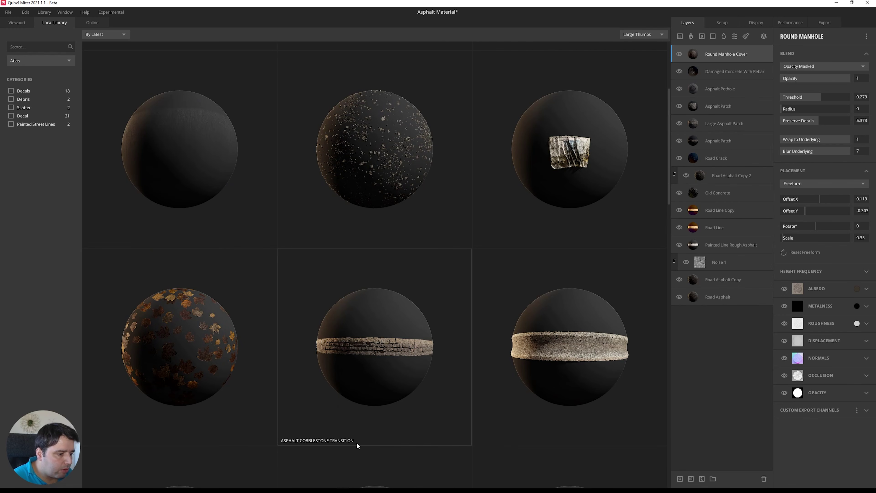
pyautogui.click(395, 366)
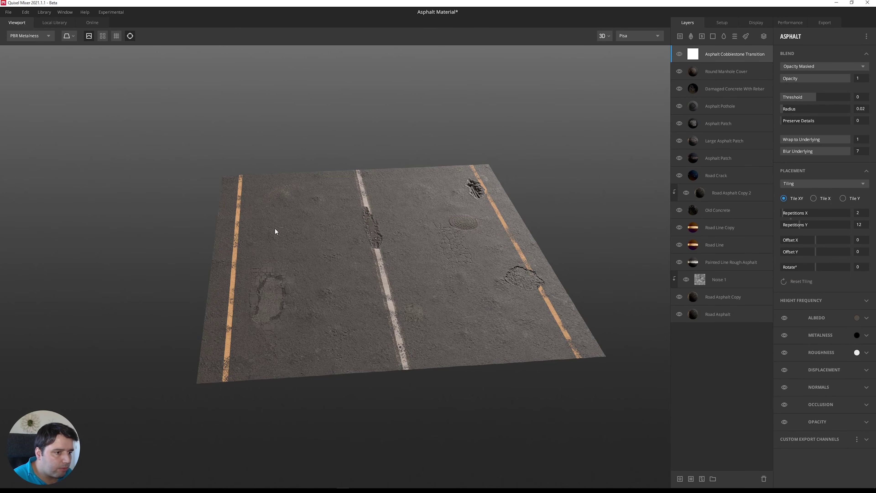
pyautogui.moveTo(474, 273); pyautogui.dragTo(388, 289)
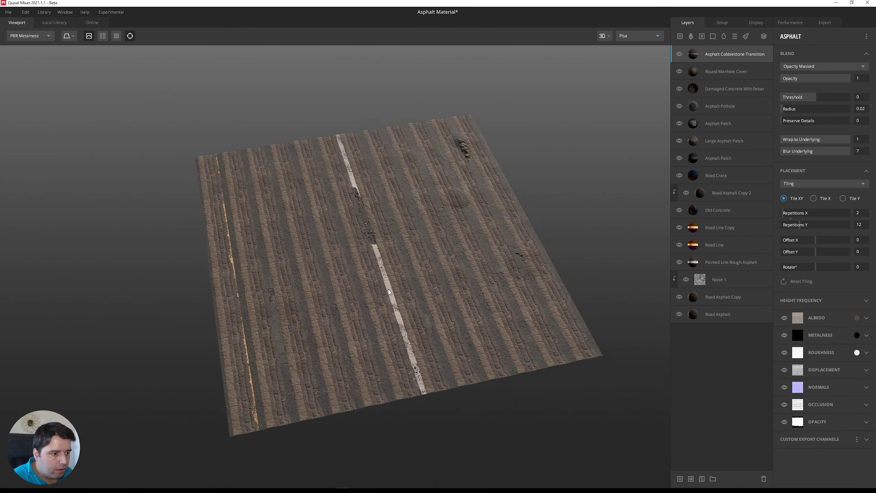
pyautogui.scroll(5, 393, 268)
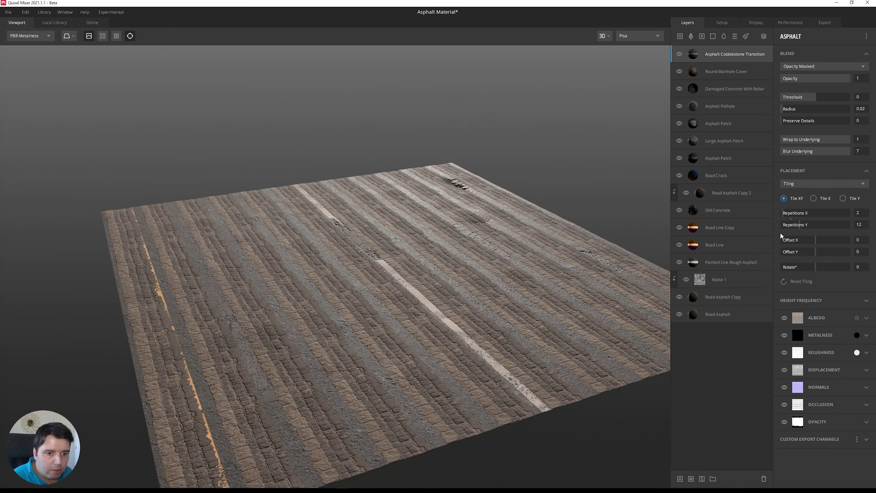
# Tile the Asphalt Cobblestone Transition only along X and move it to the road edge with Offset X -0.308, Offset Y 0.468
pyautogui.click(814, 198)
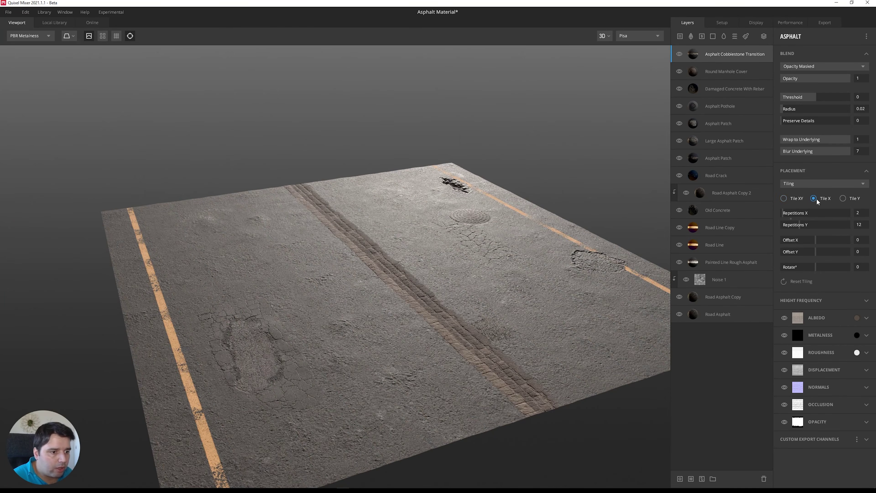
pyautogui.moveTo(570, 227); pyautogui.dragTo(521, 260)
pyautogui.moveTo(816, 242)
pyautogui.mouseDown()
pyautogui.moveTo(805, 240)
pyautogui.moveTo(804, 253)
pyautogui.moveTo(831, 241)
pyautogui.mouseUp()
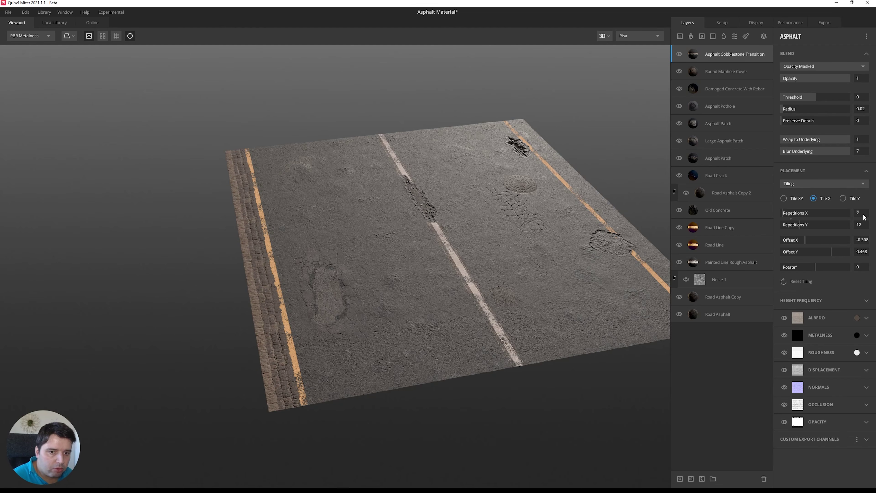
# Set the cobblestone transition's tiling to 2 repetitions in X and 18 in Y
pyautogui.press('Return')
pyautogui.click(862, 224)
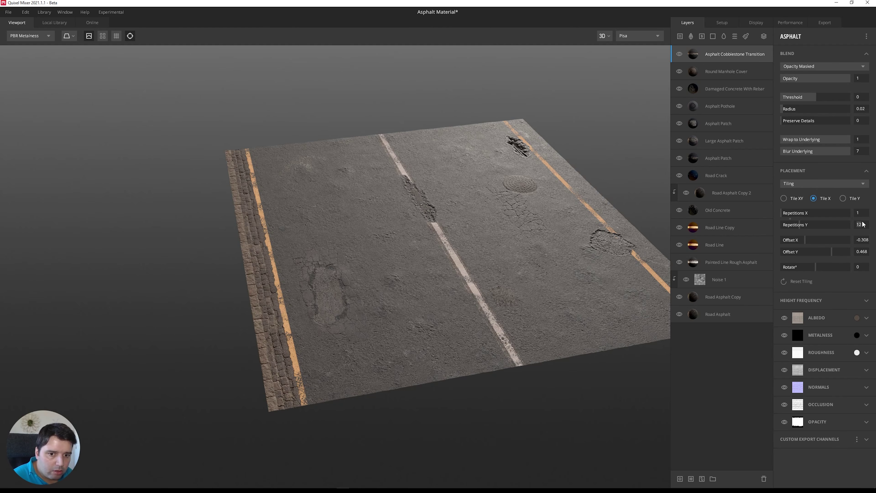
pyautogui.press('Return')
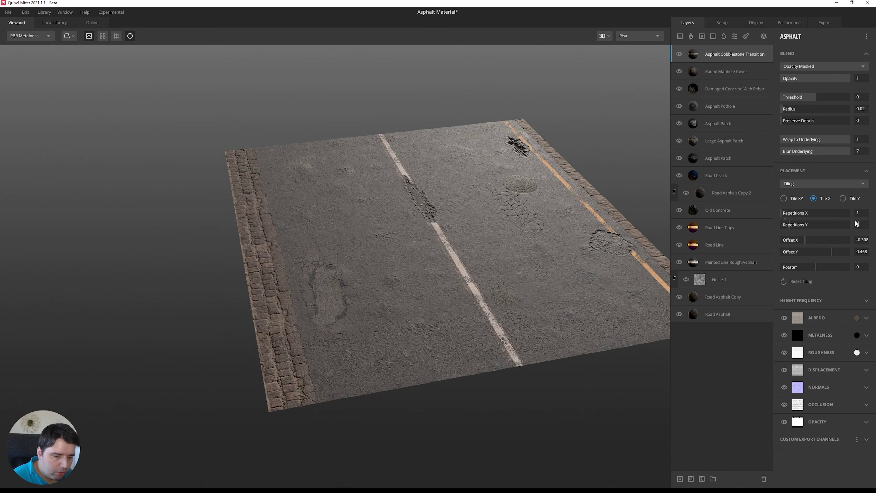
pyautogui.write('18')
pyautogui.press('Return')
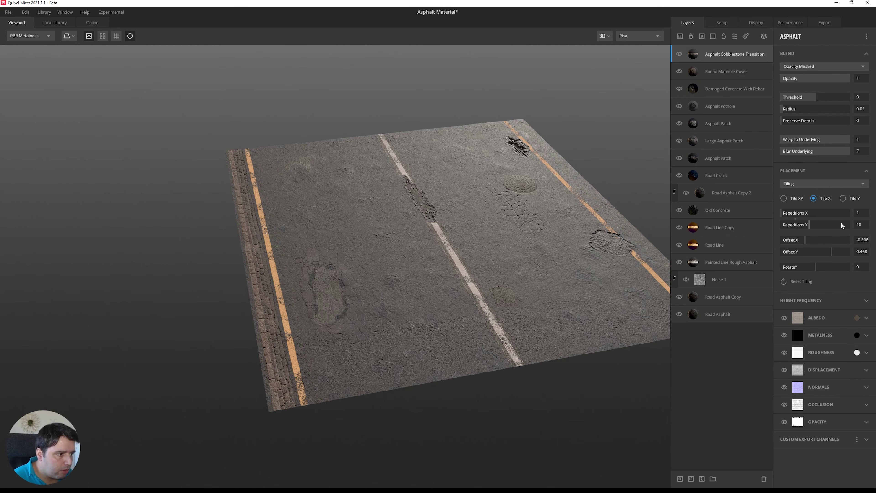
pyautogui.click(861, 211)
pyautogui.write('2')
pyautogui.press('Return')
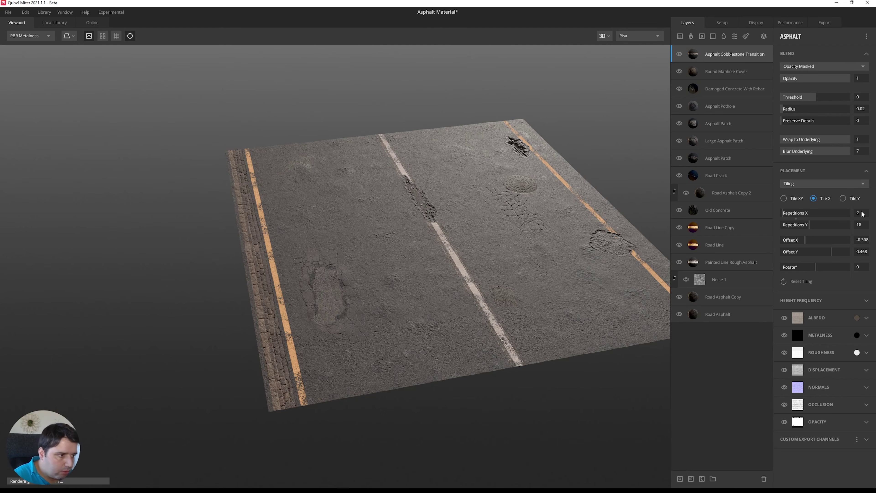
# Refine the cobblestone strip's position along the road edge with Offset X -0.343 and Offset Y 0.483
pyautogui.scroll(6, 303, 317)
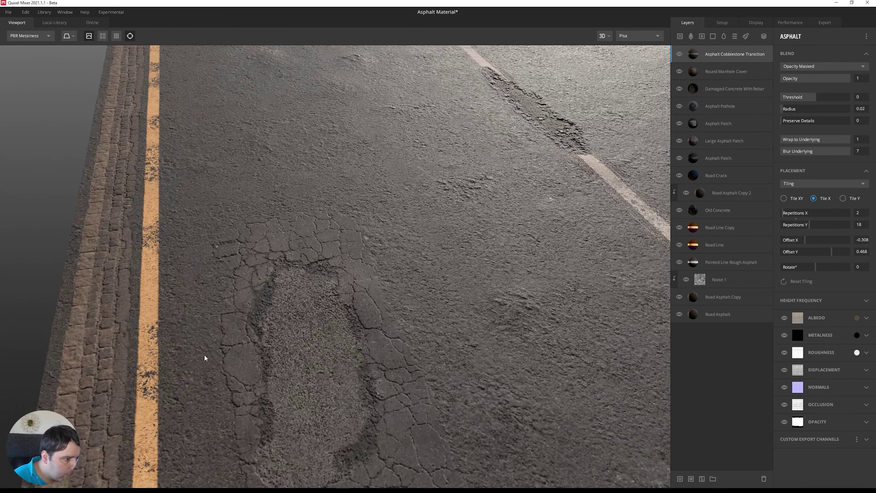
pyautogui.moveTo(204, 354); pyautogui.dragTo(405, 334, button='middle')
pyautogui.moveTo(404, 333); pyautogui.dragTo(440, 295)
pyautogui.moveTo(807, 240); pyautogui.dragTo(832, 251)
pyautogui.scroll(-3, 443, 262)
pyautogui.moveTo(442, 263); pyautogui.dragTo(484, 245)
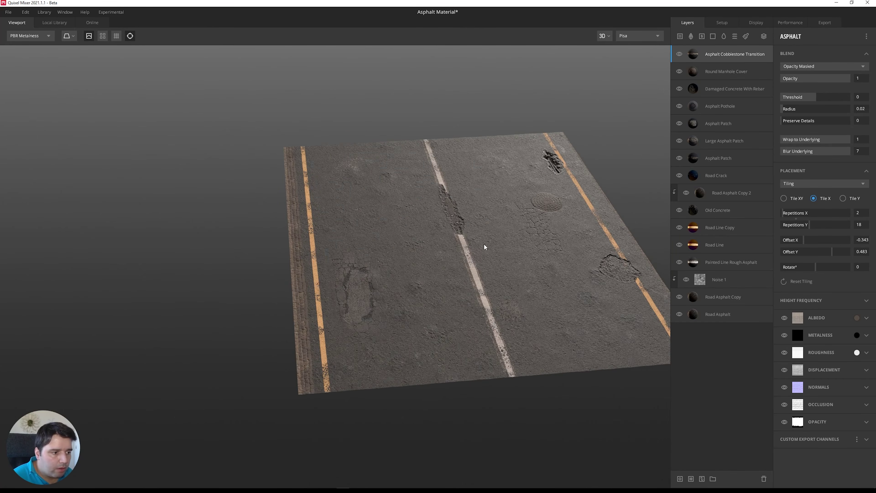
# Duplicate the Asphalt Cobblestone Transition layer, rotate the copy 180 degrees and set its Offset Y to -0.483 for the opposite road edge
pyautogui.rightClick(739, 59)
pyautogui.click(766, 89)
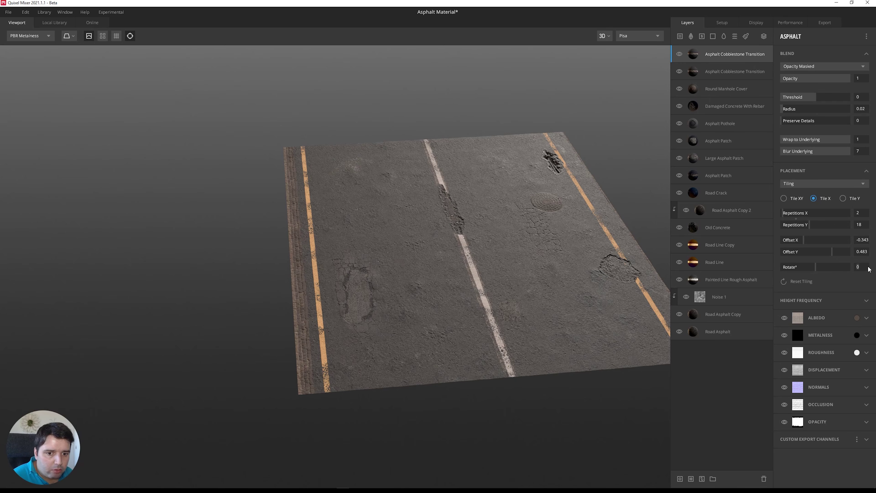
pyautogui.click(849, 267)
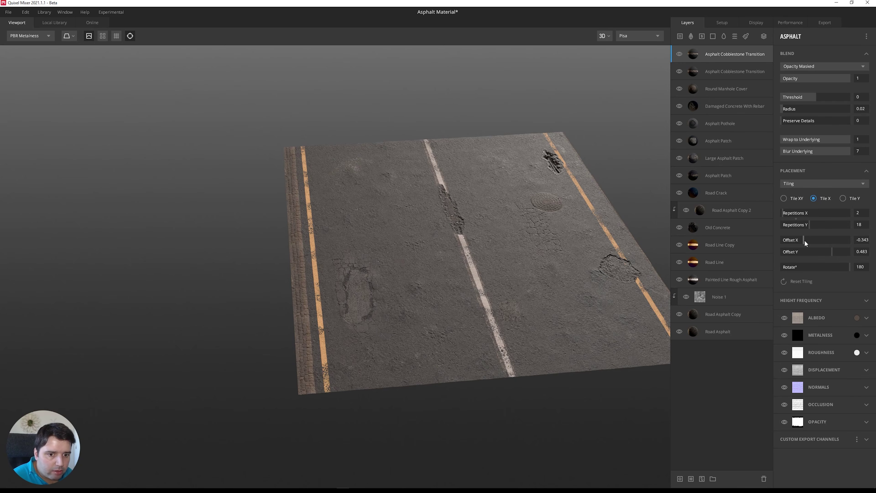
pyautogui.moveTo(828, 249); pyautogui.dragTo(798, 256)
pyautogui.moveTo(500, 238); pyautogui.dragTo(446, 247)
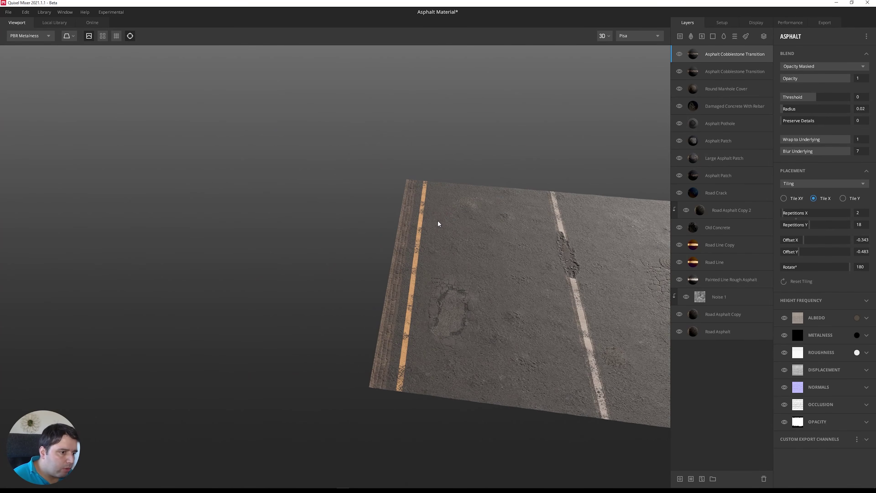
pyautogui.moveTo(448, 163); pyautogui.dragTo(410, 381)
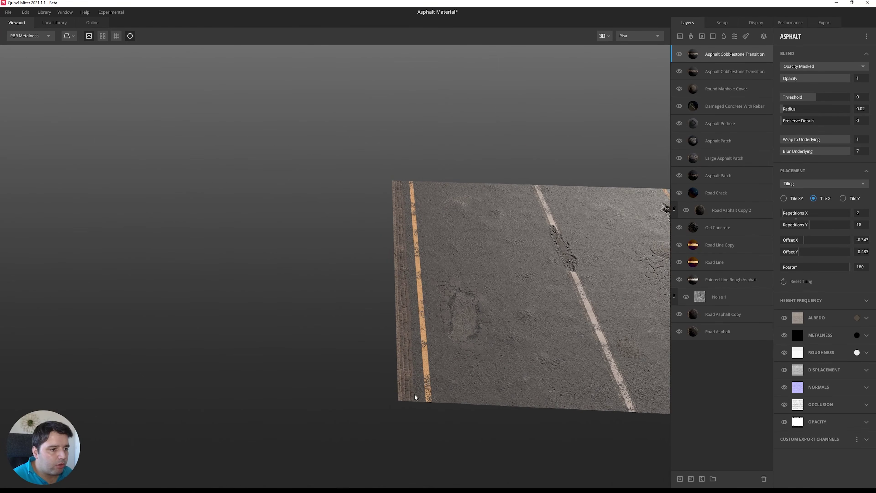
# Add the Leakage decal from the local library as the top layer and inspect it on the road surface
pyautogui.click(691, 34)
pyautogui.scroll(3, 391, 265)
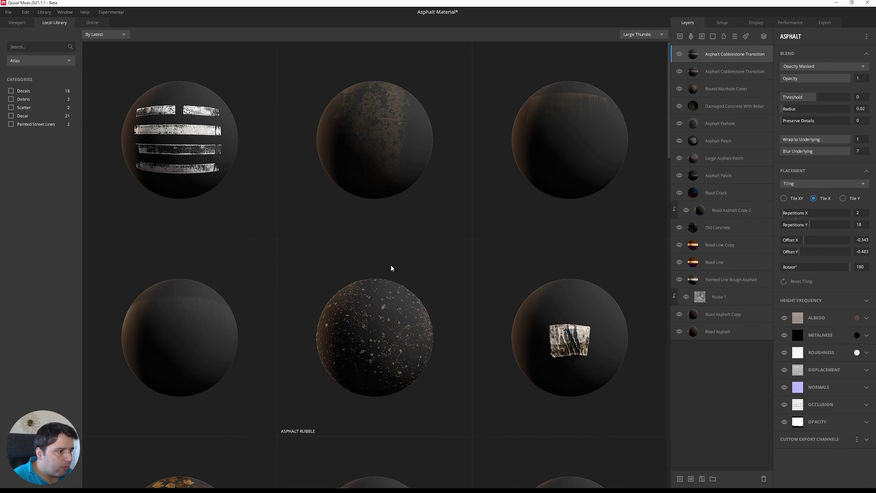
pyautogui.click(217, 344)
pyautogui.moveTo(437, 268); pyautogui.dragTo(416, 245)
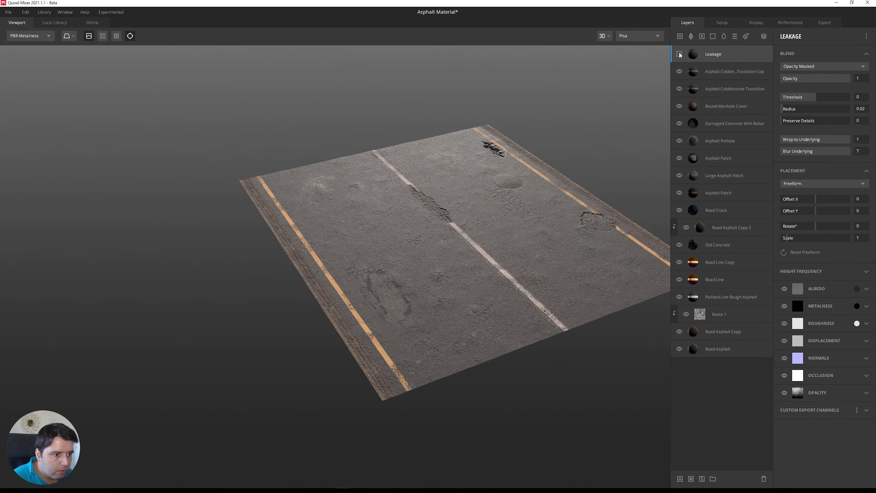
pyautogui.scroll(5, 489, 197)
pyautogui.moveTo(554, 190); pyautogui.dragTo(474, 181)
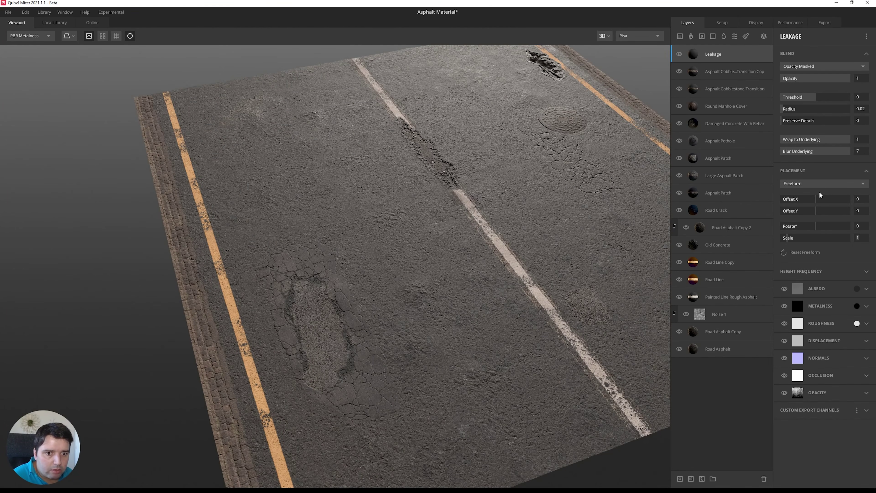
# Switch the Leakage layer's placement from Freeform to Tiling, with Tile X and 10 repetitions in Y
pyautogui.moveTo(815, 212); pyautogui.dragTo(830, 213)
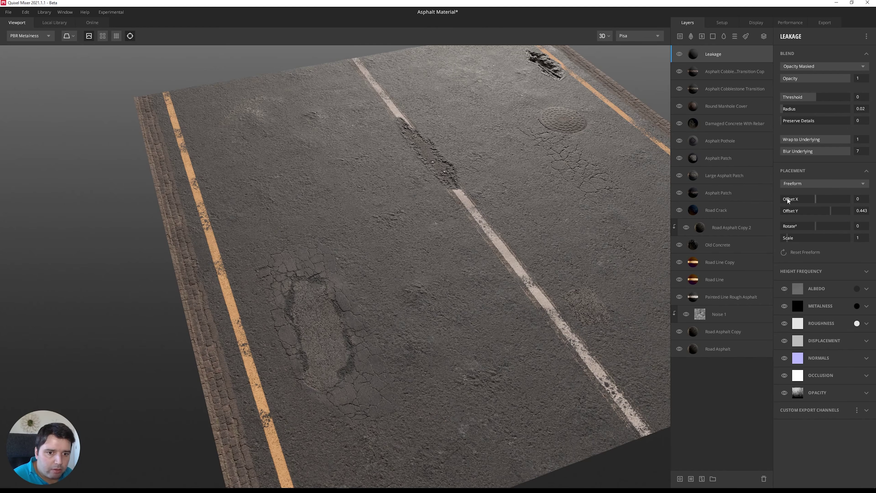
pyautogui.click(807, 180)
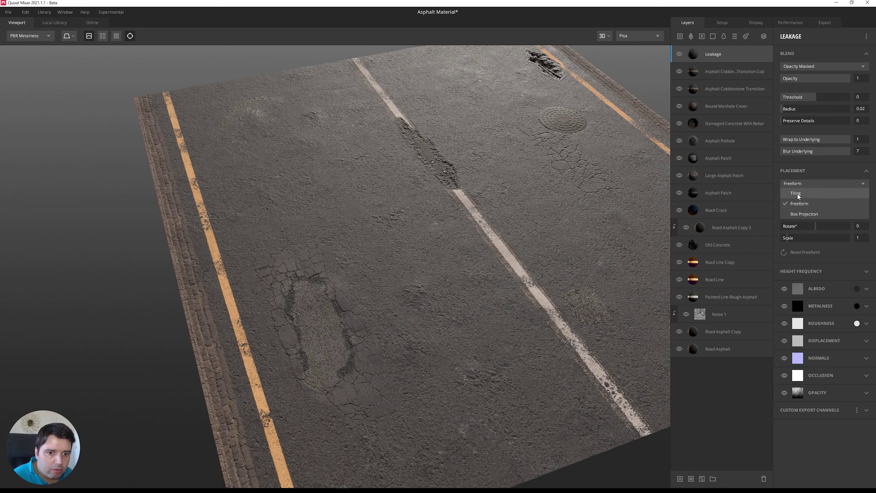
pyautogui.click(797, 193)
pyautogui.click(813, 198)
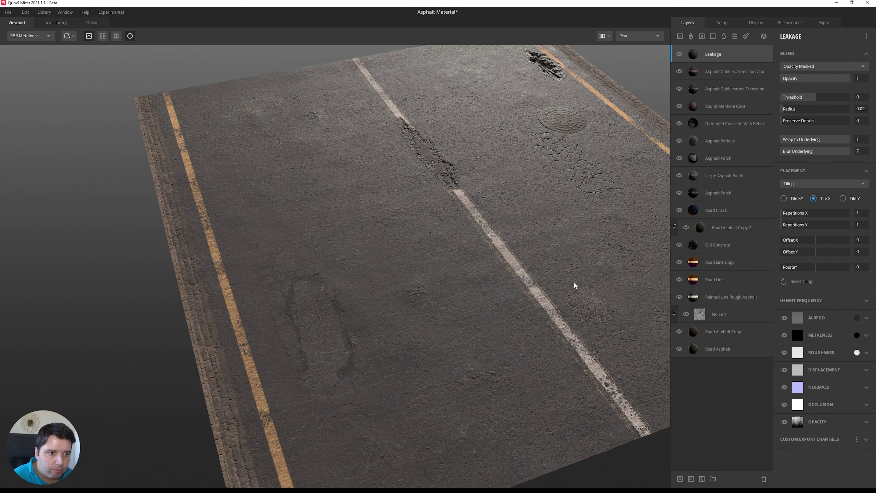
pyautogui.scroll(-5, 511, 263)
pyautogui.moveTo(511, 262); pyautogui.dragTo(533, 241)
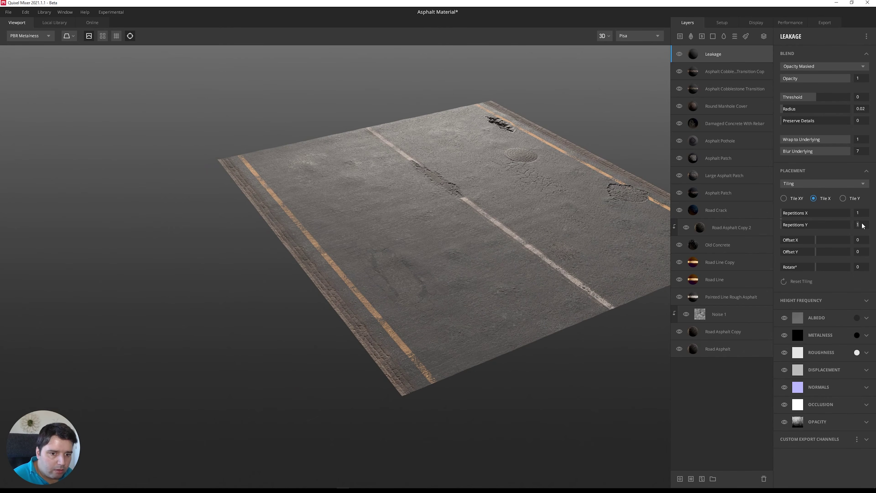
pyautogui.write('0')
pyautogui.press('Return')
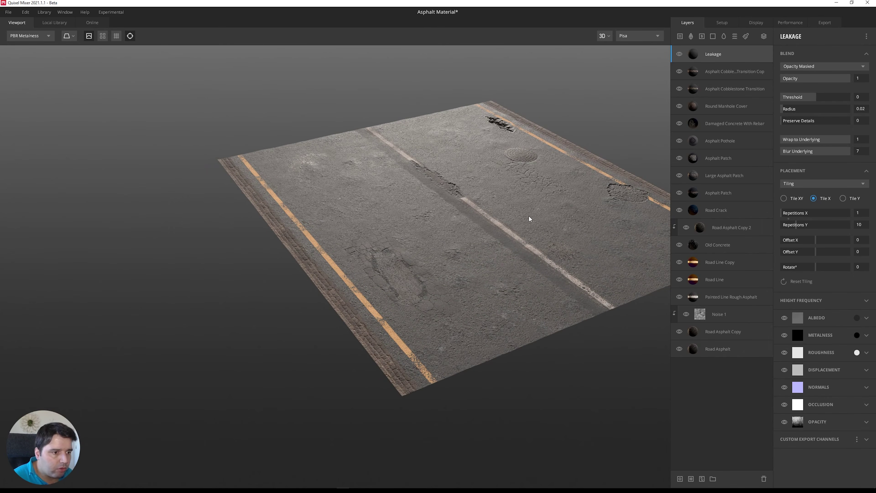
# Move the Leakage strip beside the yellow line with Offset Y 0.423 and set its blend threshold to 0.139
pyautogui.moveTo(527, 212); pyautogui.dragTo(514, 239)
pyautogui.moveTo(816, 249); pyautogui.dragTo(830, 247)
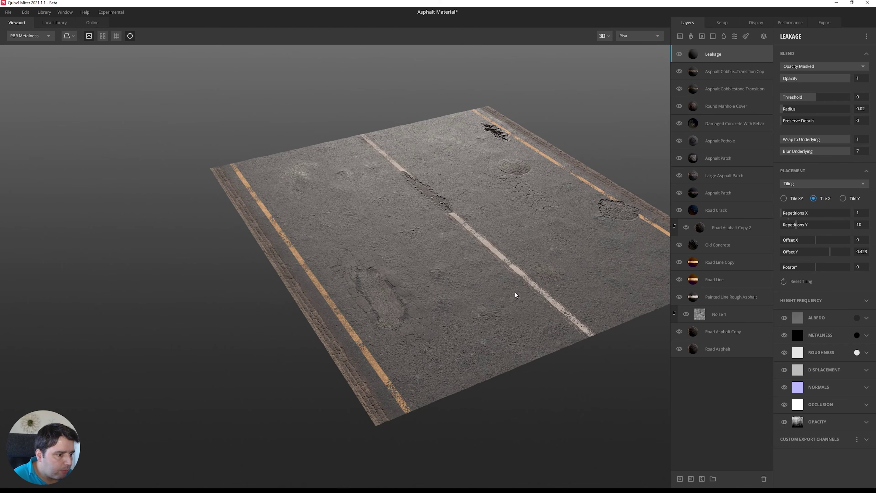
pyautogui.moveTo(536, 300); pyautogui.dragTo(416, 315)
pyautogui.moveTo(416, 137); pyautogui.dragTo(452, 237)
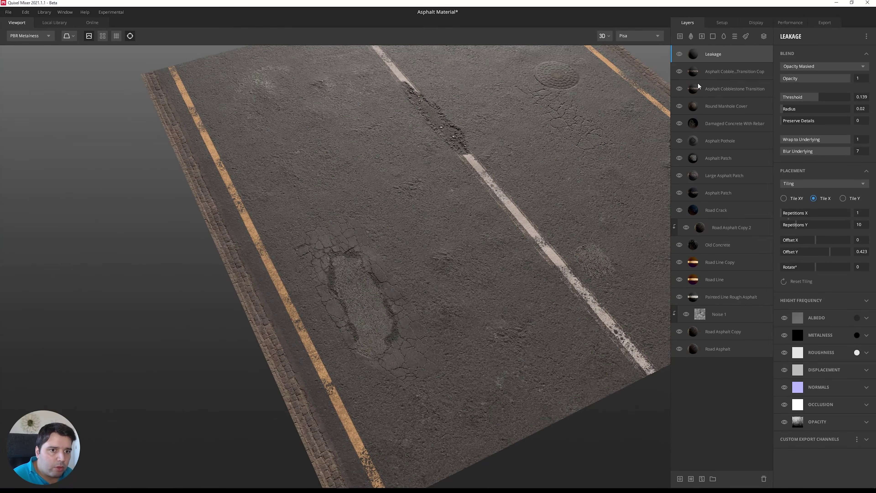
# Add a paint mask to the Leakage layer and work on it with a black brush at size 24 and opacity 56
pyautogui.click(701, 479)
pyautogui.moveTo(304, 290)
pyautogui.keyDown('alt'); pyautogui.mouseDown()
pyautogui.moveTo(264, 236)
pyautogui.moveTo(313, 289)
pyautogui.mouseUp(); pyautogui.keyUp('alt')
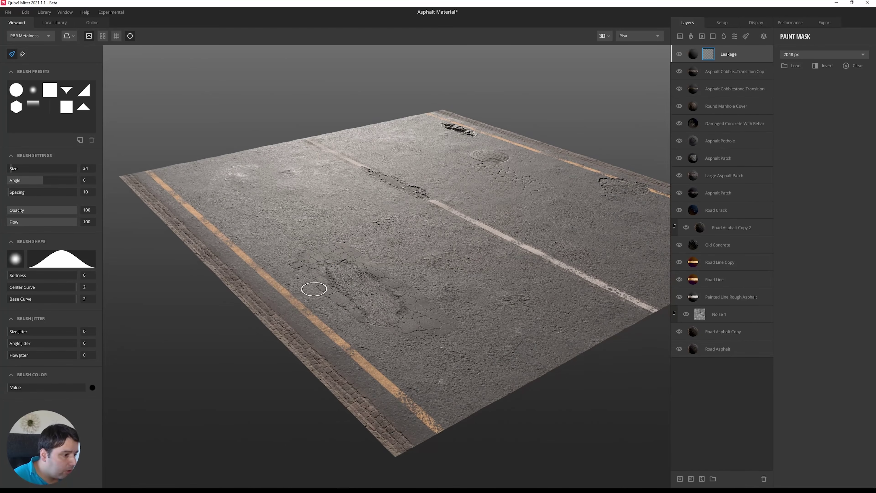
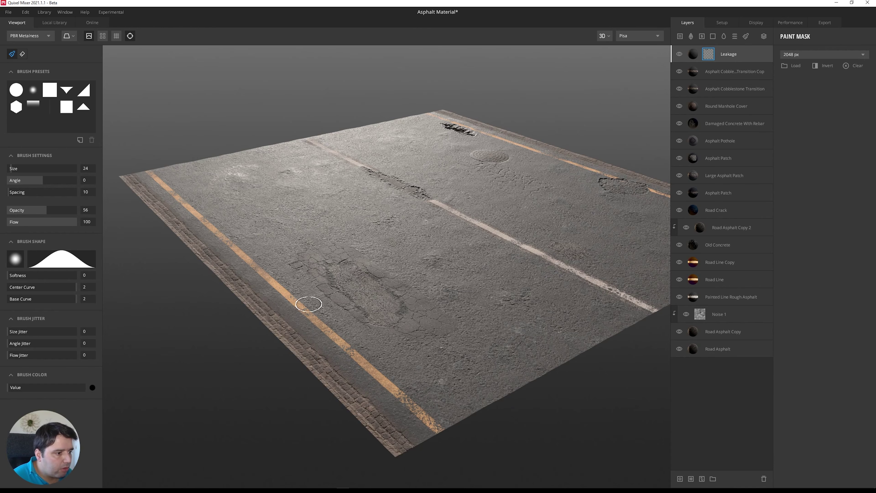
pyautogui.moveTo(361, 346)
pyautogui.keyDown('alt'); pyautogui.mouseDown()
pyautogui.moveTo(420, 293)
pyautogui.moveTo(405, 289)
pyautogui.moveTo(458, 301)
pyautogui.moveTo(480, 254)
pyautogui.moveTo(563, 200)
pyautogui.mouseUp(); pyautogui.keyUp('alt')
# Duplicate the Leakage layer with its mask and rotate the copy 180 degrees
pyautogui.rightClick(729, 54)
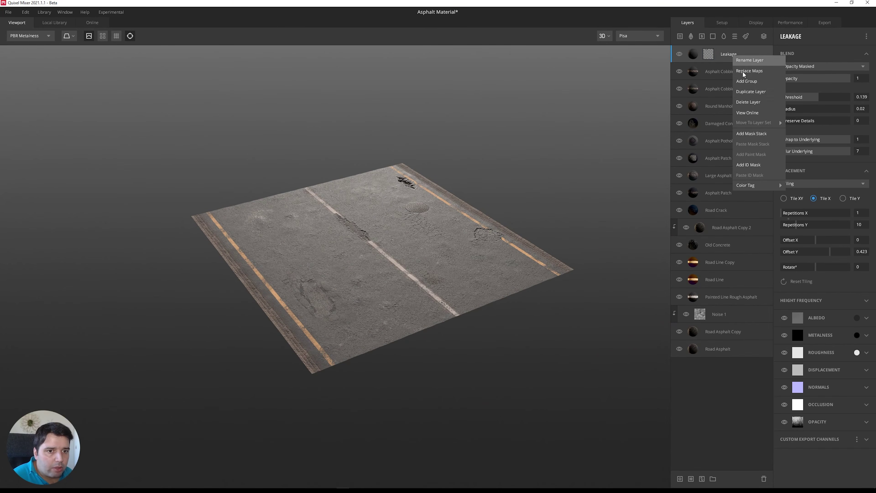
pyautogui.click(751, 92)
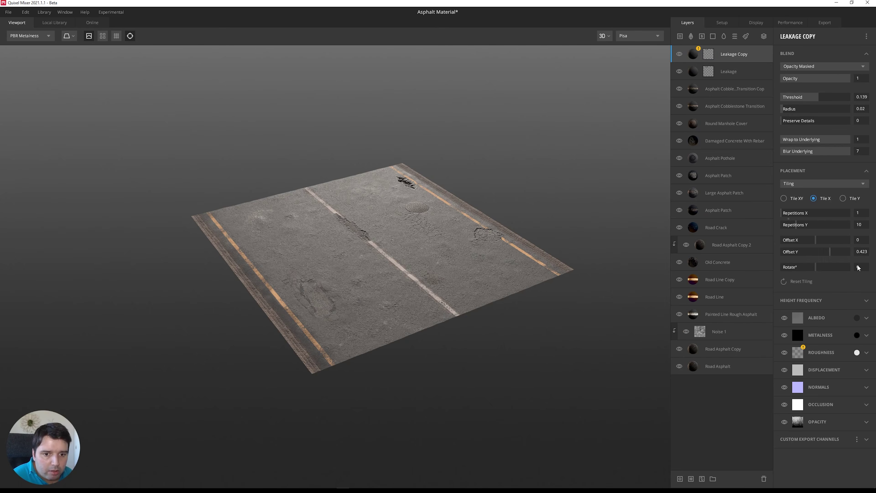
pyautogui.click(865, 269)
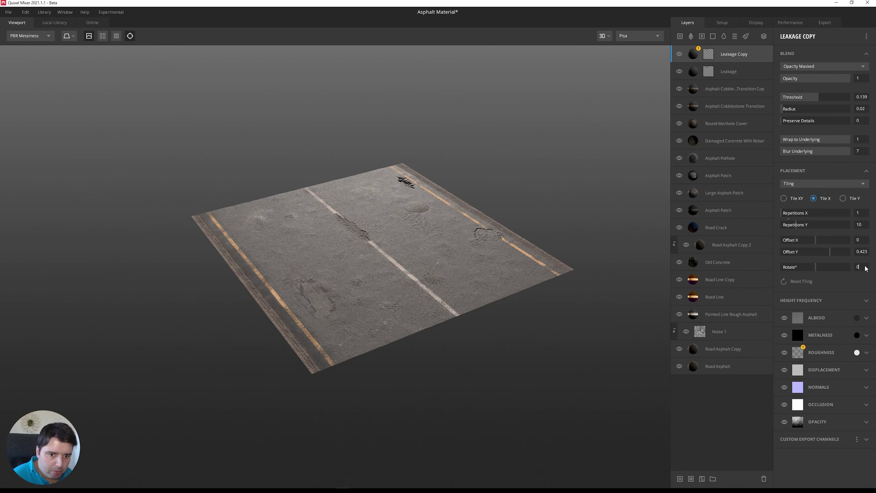
pyautogui.write('180')
pyautogui.press('Return')
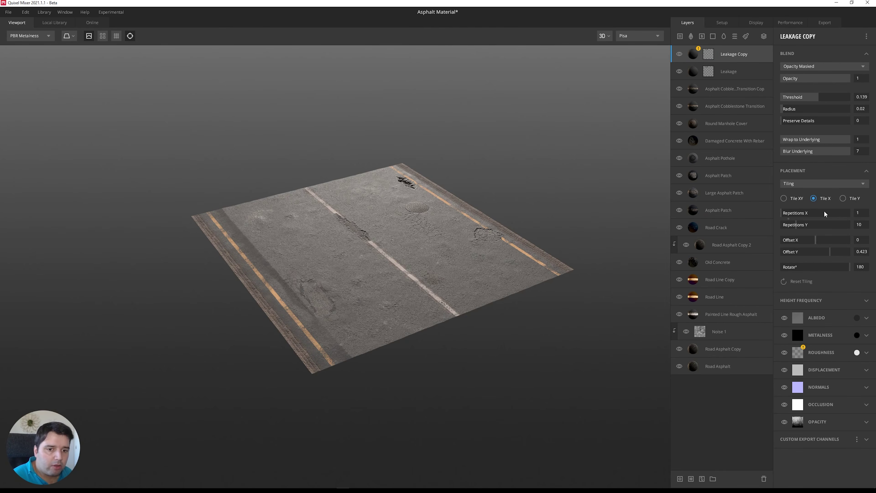
# Try a Repetitions Y of 1 on the Leakage copy and restore it to 10
pyautogui.moveTo(796, 225)
pyautogui.mouseDown()
pyautogui.moveTo(813, 222)
pyautogui.moveTo(783, 231)
pyautogui.mouseUp()
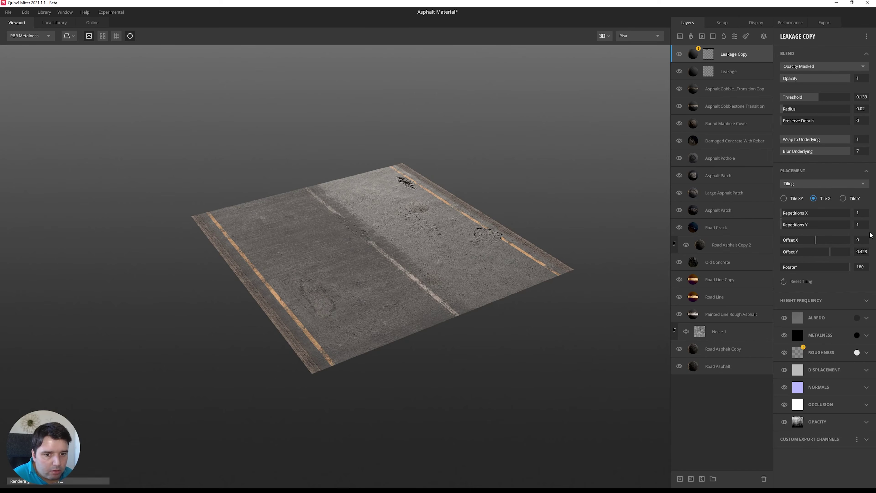
pyautogui.click(861, 224)
pyautogui.write('0')
pyautogui.press('Return')
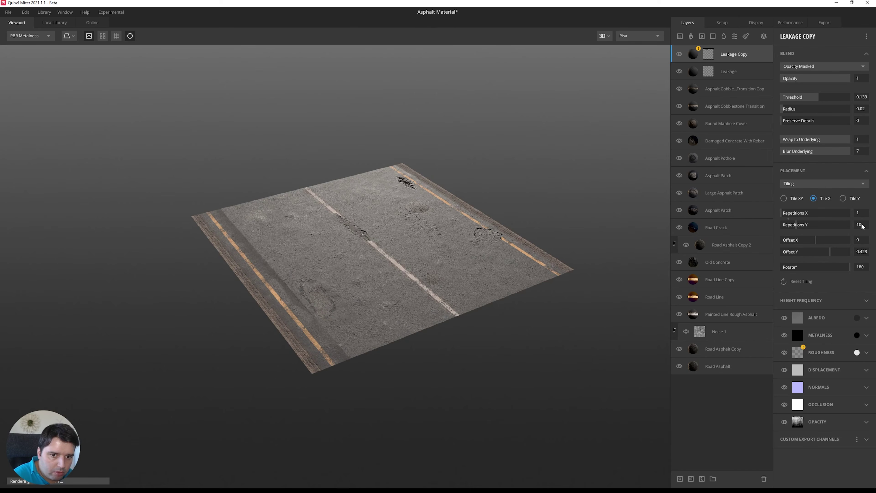
# Set the Leakage copy's Offset Y to 0.582 and edit its paint mask with a brush at opacity 56 and flow about 67
pyautogui.moveTo(833, 254); pyautogui.dragTo(835, 253)
pyautogui.moveTo(649, 253); pyautogui.dragTo(542, 262)
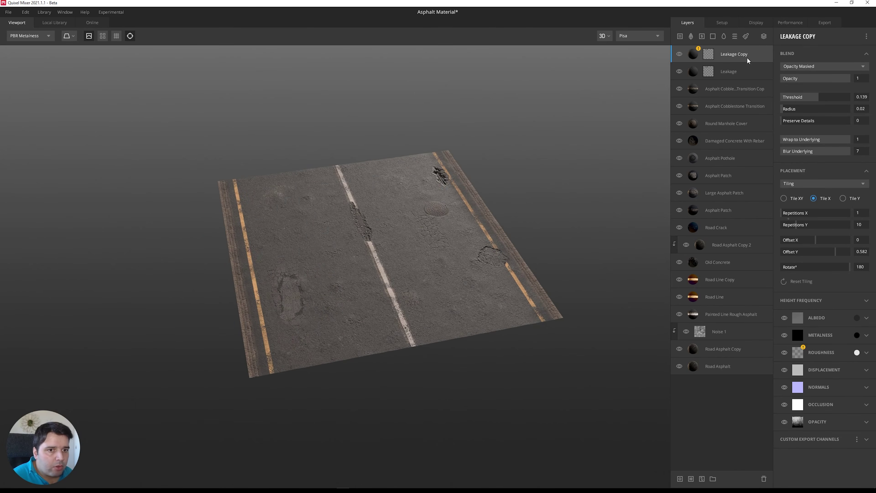
pyautogui.click(708, 54)
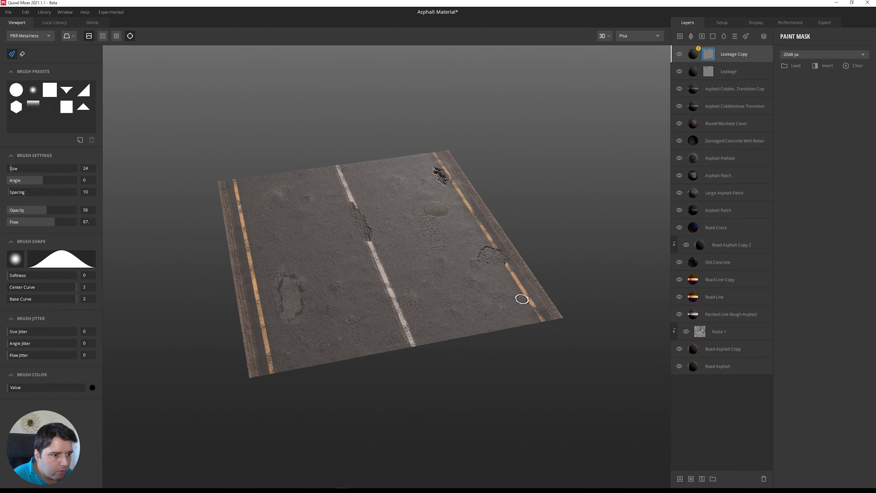
pyautogui.keyDown('alt'); pyautogui.moveTo(402, 385); pyautogui.dragTo(440, 364); pyautogui.keyUp('alt')
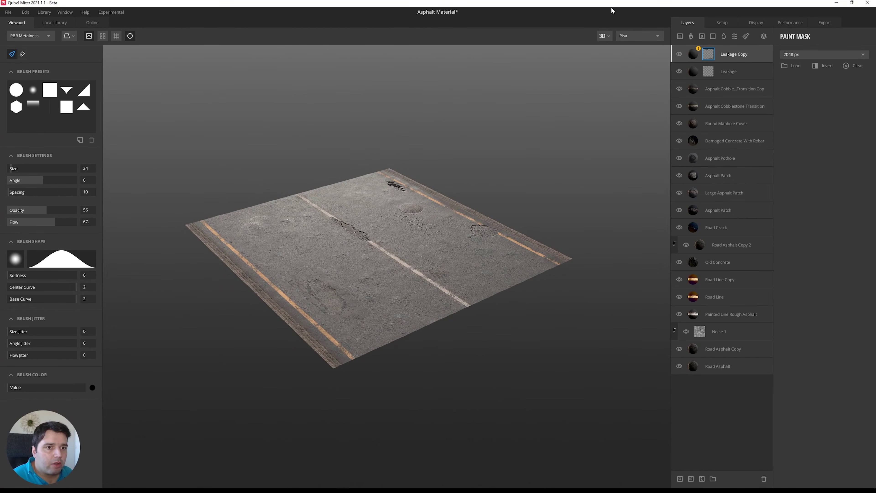
# Add the Asphalt Rubble decal from the local library as the top layer
pyautogui.click(690, 37)
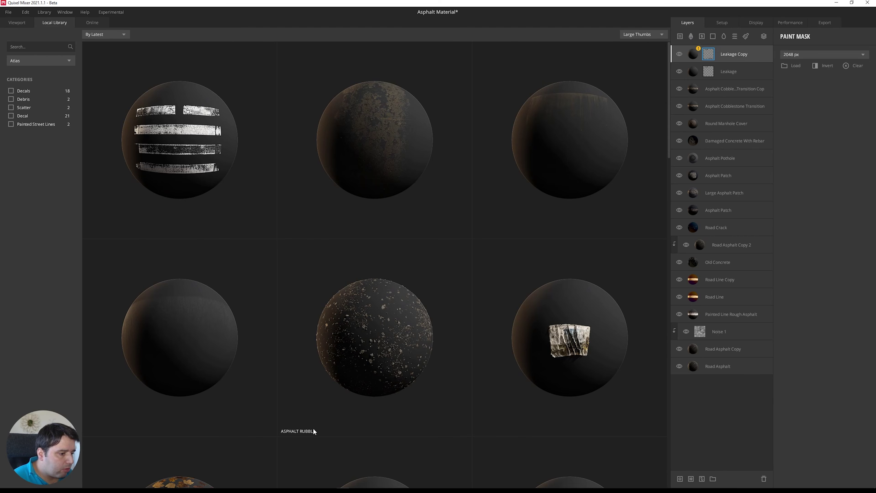
pyautogui.click(388, 331)
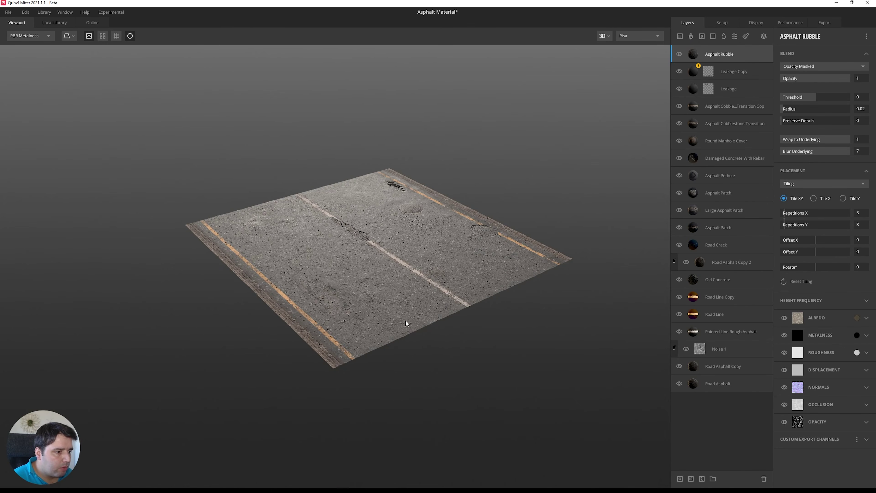
# Try 2 tiling repetitions on the Asphalt Rubble layer and settle on 6 in X and Y
pyautogui.scroll(10, 373, 234)
pyautogui.moveTo(393, 266); pyautogui.dragTo(371, 262)
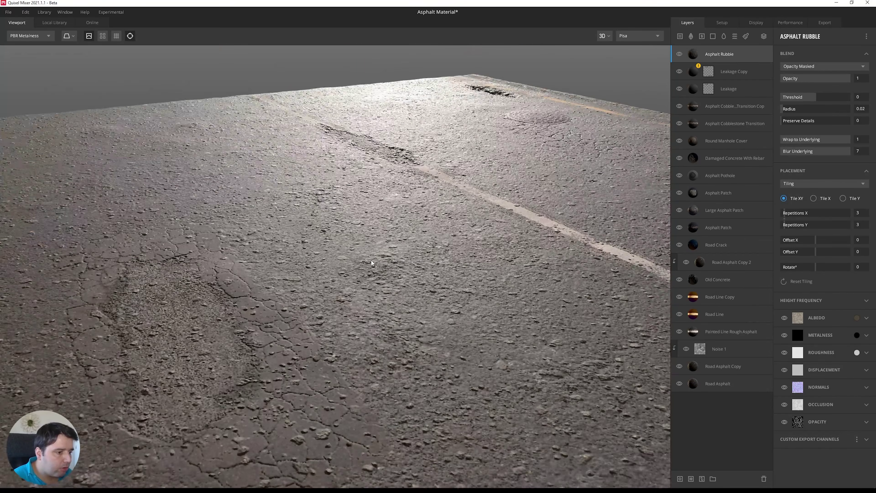
pyautogui.scroll(-5, 371, 263)
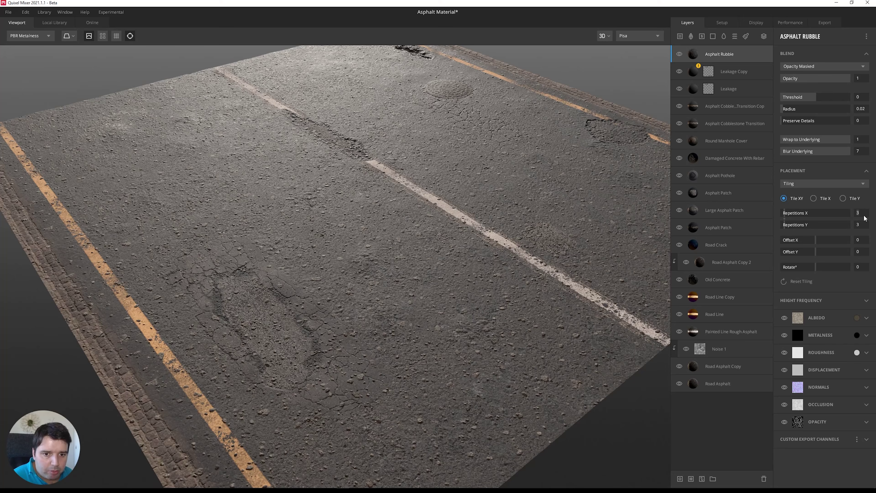
pyautogui.write('2')
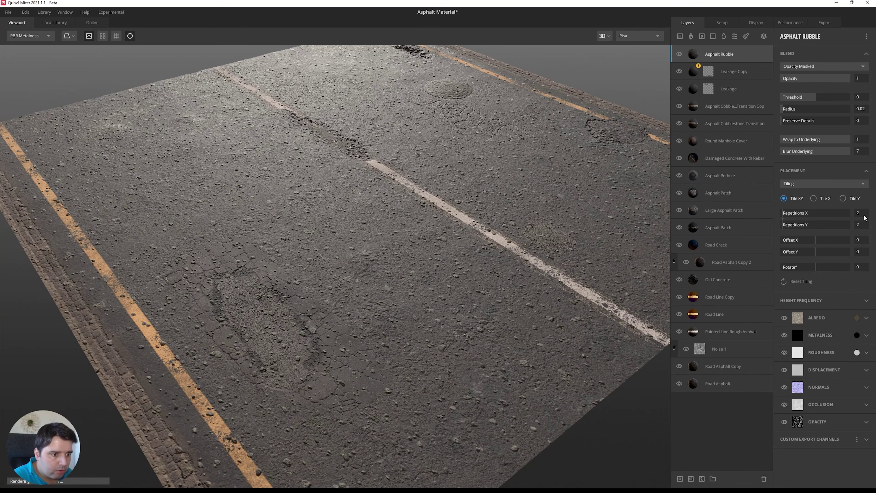
pyautogui.press('Return')
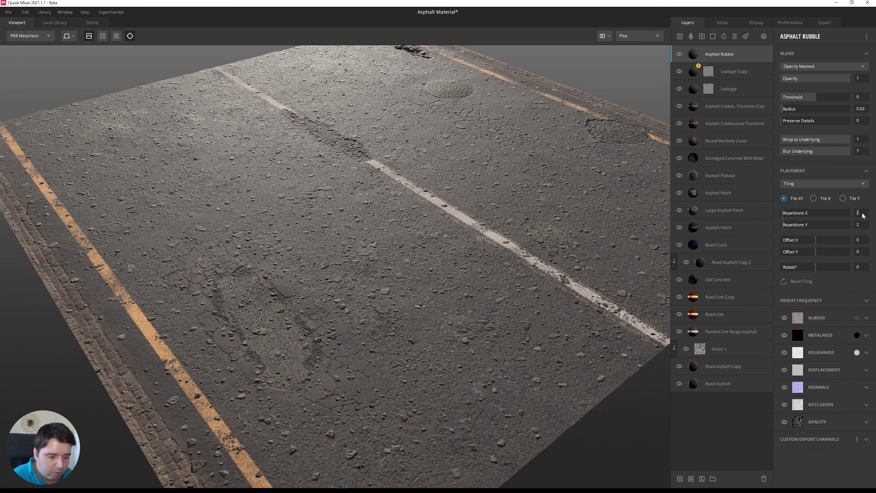
pyautogui.write('6')
pyautogui.press('Return')
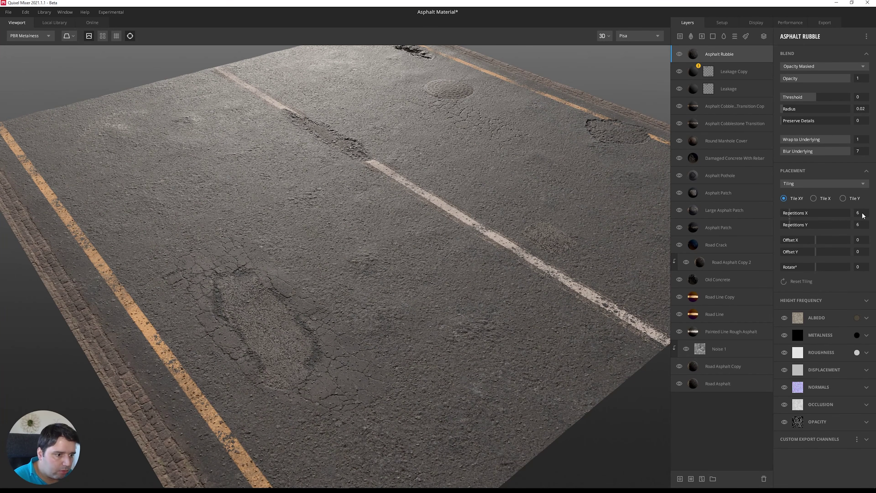
# Add a paint mask to Asphalt Rubble and mask out patches of it with a brush at size 134.4, opacity 82 and flow about 71
pyautogui.scroll(-2, 510, 264)
pyautogui.scroll(-3, 501, 294)
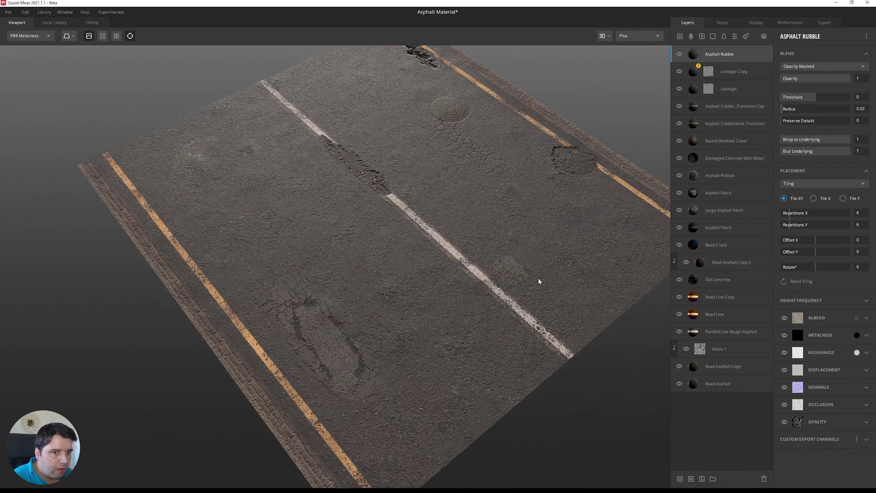
pyautogui.click(703, 479)
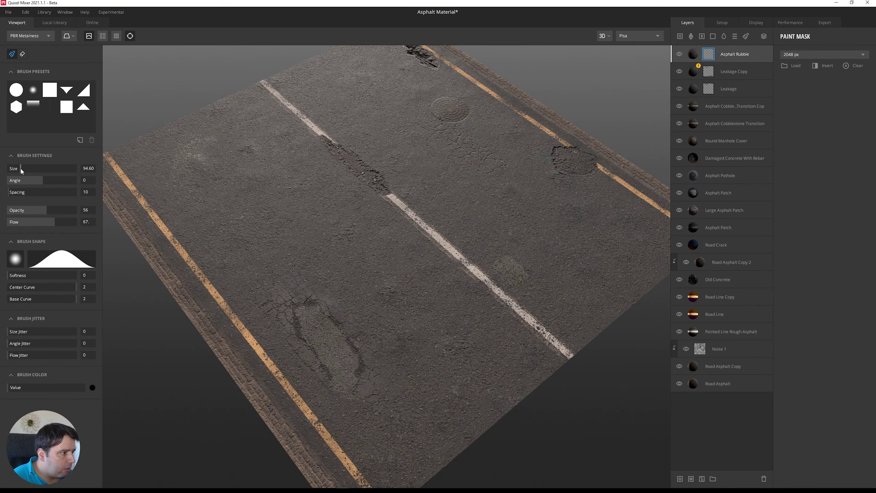
pyautogui.moveTo(20, 168); pyautogui.dragTo(25, 167)
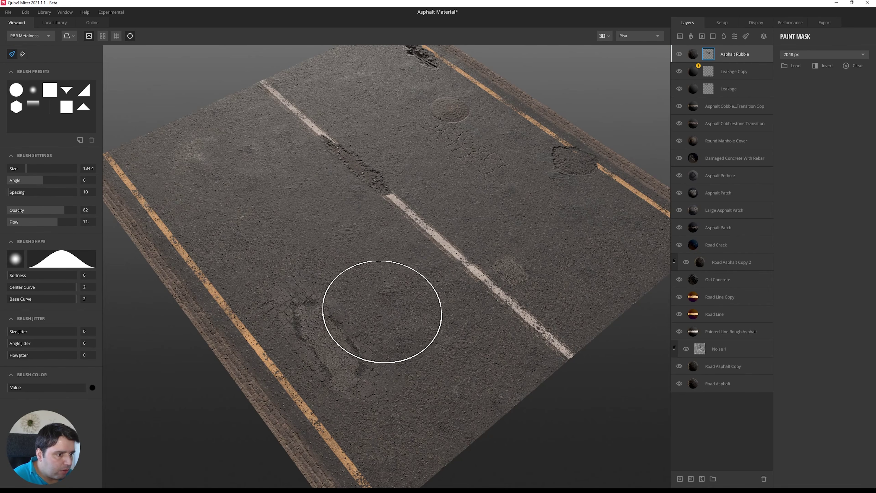
pyautogui.moveTo(382, 311)
pyautogui.mouseDown()
pyautogui.moveTo(343, 285)
pyautogui.moveTo(407, 395)
pyautogui.moveTo(438, 409)
pyautogui.moveTo(446, 337)
pyautogui.moveTo(303, 283)
pyautogui.mouseUp()
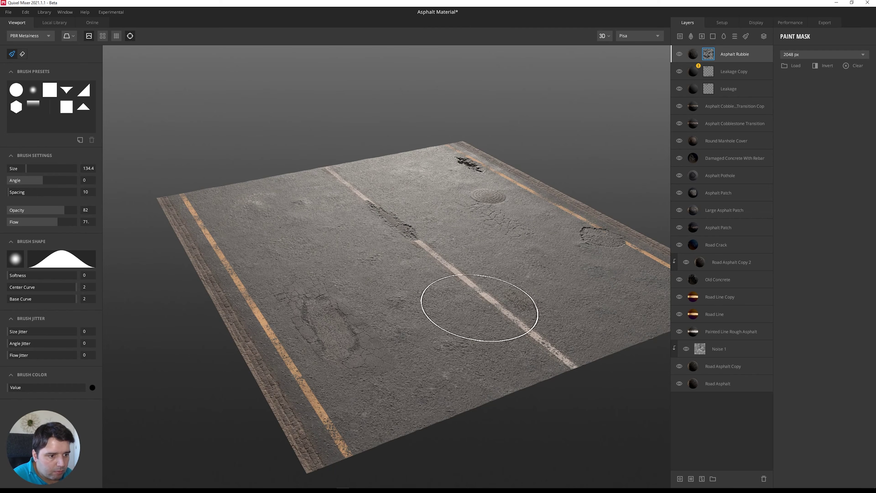
pyautogui.scroll(3, 466, 250)
pyautogui.scroll(-4, 551, 241)
pyautogui.moveTo(586, 276)
pyautogui.keyDown('alt'); pyautogui.mouseDown()
pyautogui.moveTo(492, 259)
pyautogui.moveTo(413, 262)
pyautogui.moveTo(372, 248)
pyautogui.mouseUp(); pyautogui.keyUp('alt')
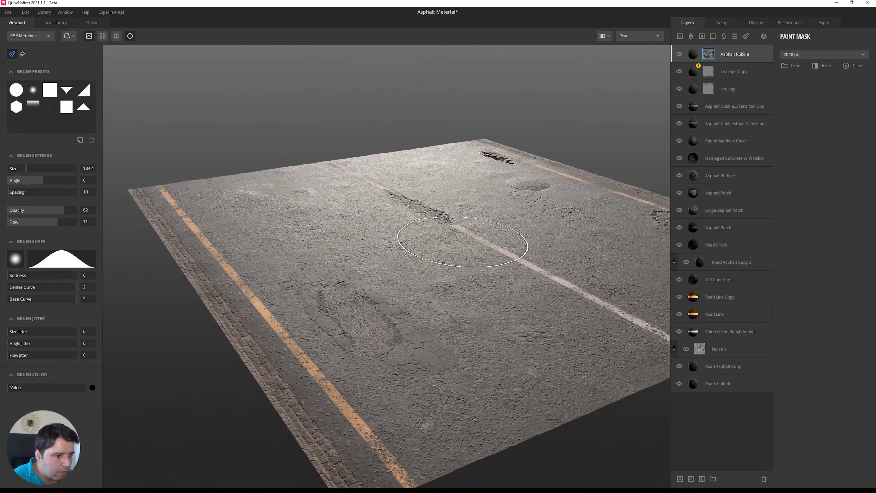
pyautogui.keyDown('alt'); pyautogui.moveTo(461, 241); pyautogui.dragTo(434, 249); pyautogui.keyUp('alt')
pyautogui.click(678, 57)
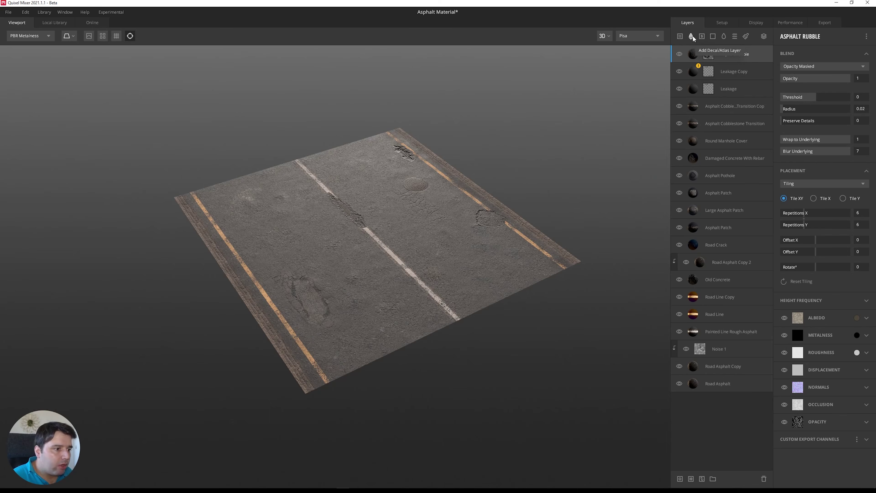
# Add the Dried Maple Leaves decal from the local library as the top layer
pyautogui.click(691, 36)
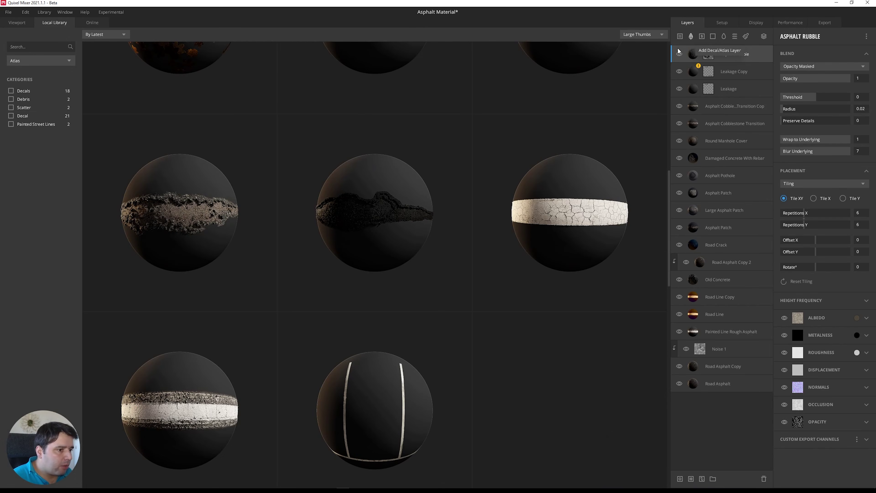
pyautogui.scroll(8, 491, 174)
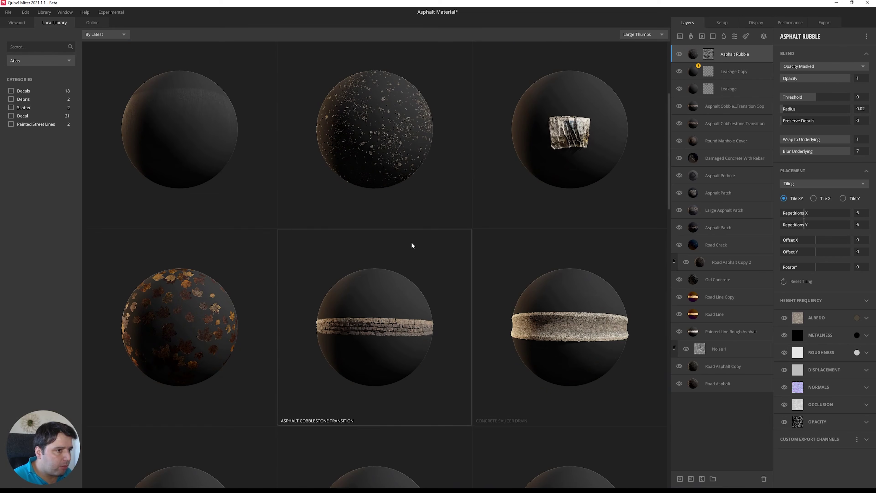
pyautogui.click(177, 318)
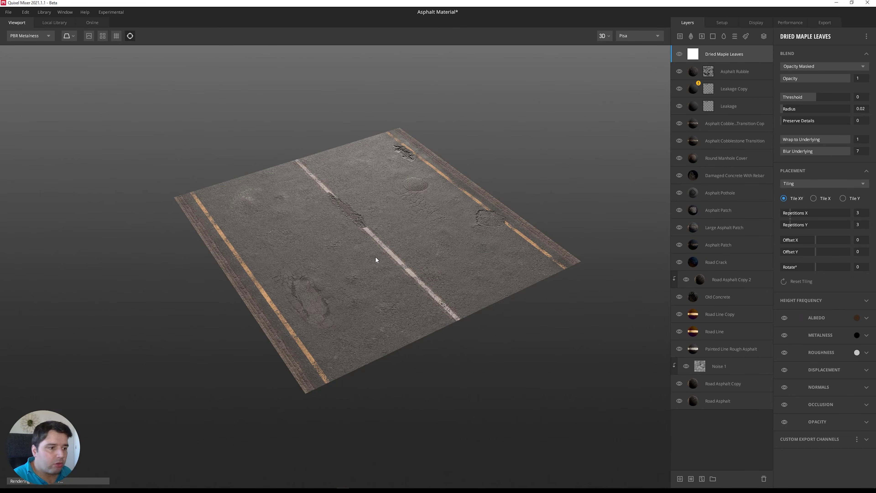
# Add a paint mask to Dried Maple Leaves and mask the leaves off the middle of the road at brush opacity and flow 100
pyautogui.moveTo(530, 260); pyautogui.dragTo(458, 362)
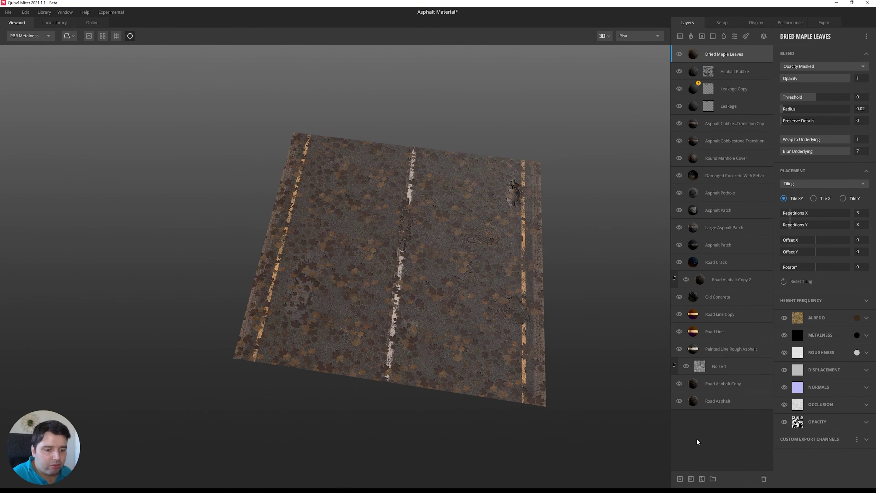
pyautogui.click(702, 478)
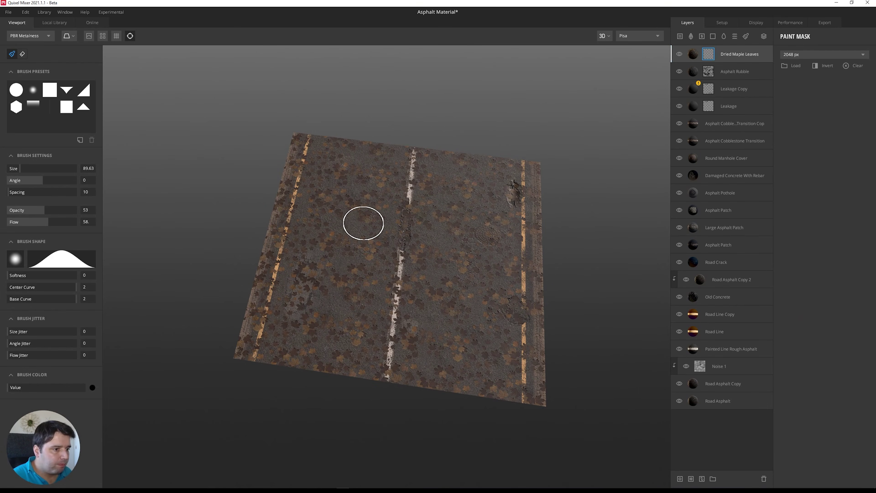
pyautogui.moveTo(55, 214); pyautogui.dragTo(54, 223)
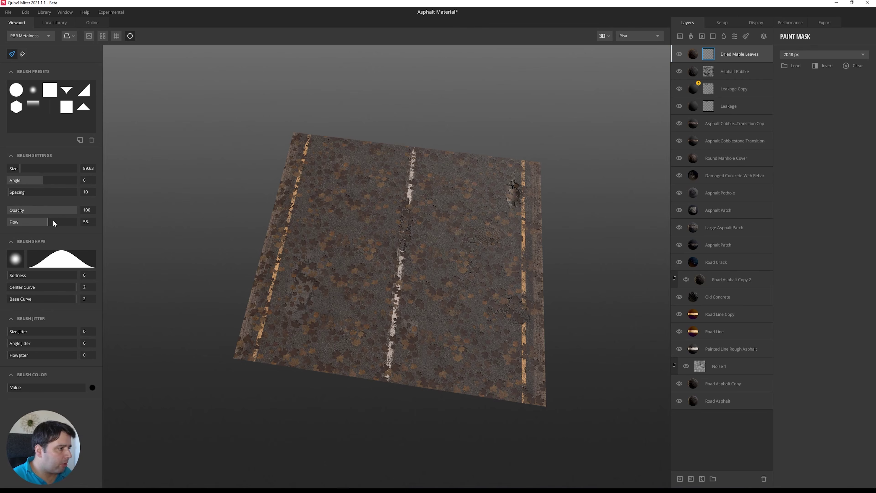
pyautogui.keyDown('alt'); pyautogui.moveTo(130, 222); pyautogui.dragTo(268, 205); pyautogui.keyUp('alt')
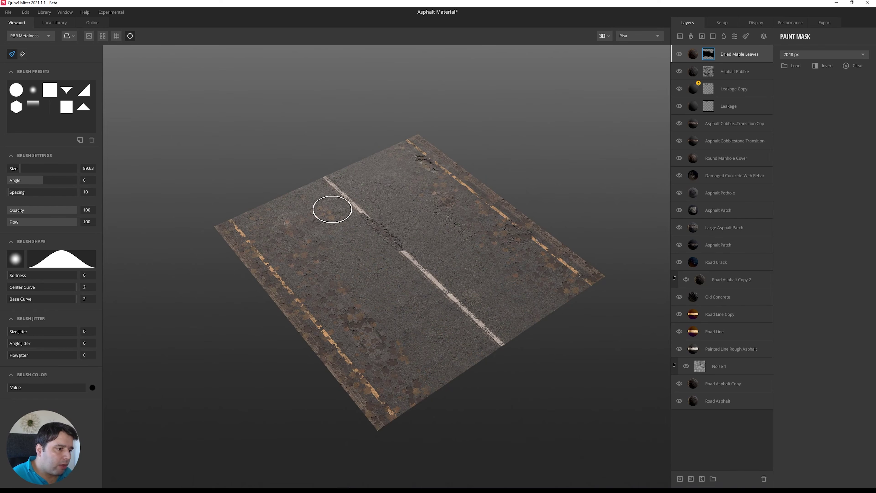
pyautogui.moveTo(309, 251)
pyautogui.mouseDown()
pyautogui.moveTo(380, 305)
pyautogui.moveTo(402, 361)
pyautogui.moveTo(465, 375)
pyautogui.moveTo(538, 283)
pyautogui.moveTo(440, 249)
pyautogui.moveTo(436, 200)
pyautogui.mouseUp()
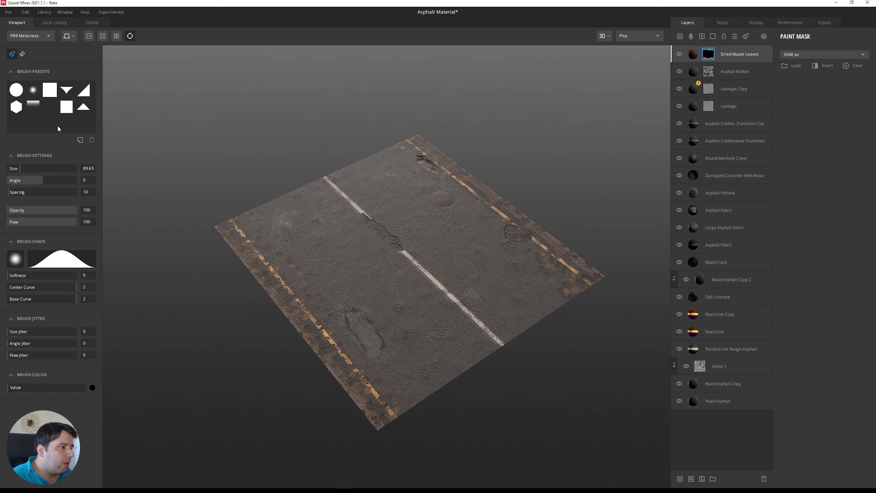
# Thin out the leaves along both road edges in the mask with a brush at opacity 51, flow about 51 and size 47.35
pyautogui.click(42, 210)
pyautogui.click(42, 222)
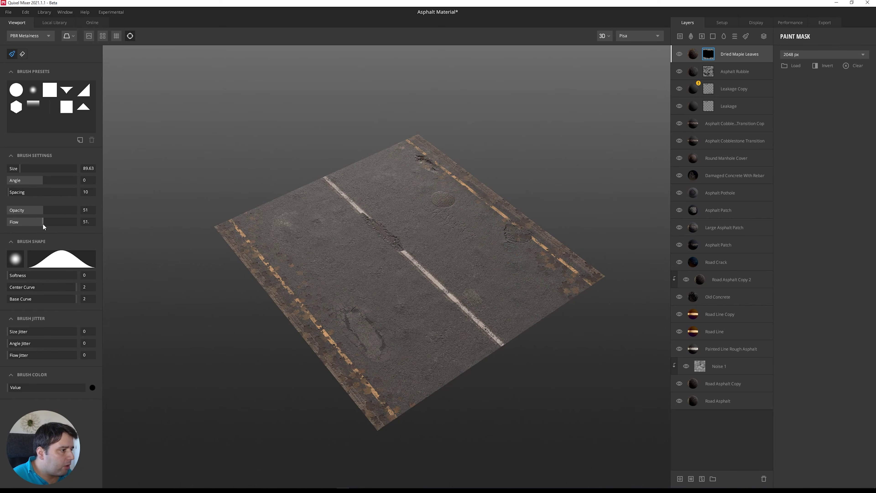
pyautogui.keyDown('alt'); pyautogui.moveTo(293, 286); pyautogui.dragTo(290, 324); pyautogui.keyUp('alt')
pyautogui.scroll(3, 290, 324)
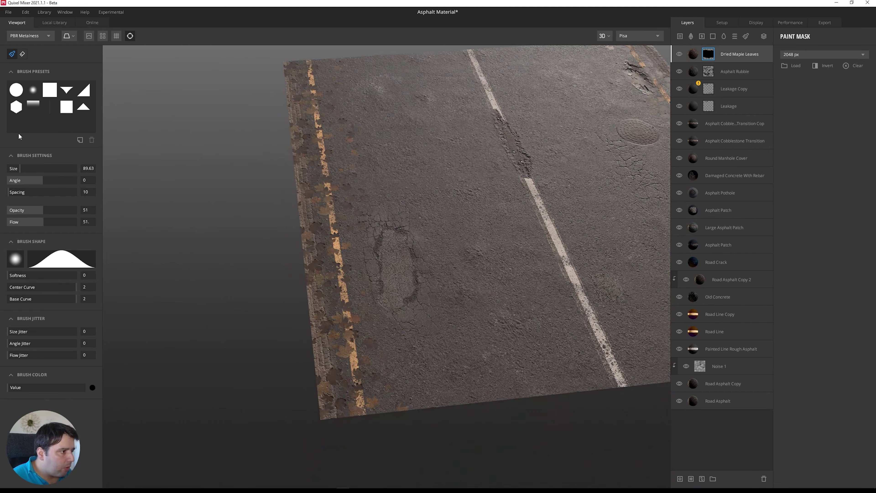
pyautogui.keyDown('alt'); pyautogui.moveTo(326, 261); pyautogui.dragTo(329, 231); pyautogui.keyUp('alt')
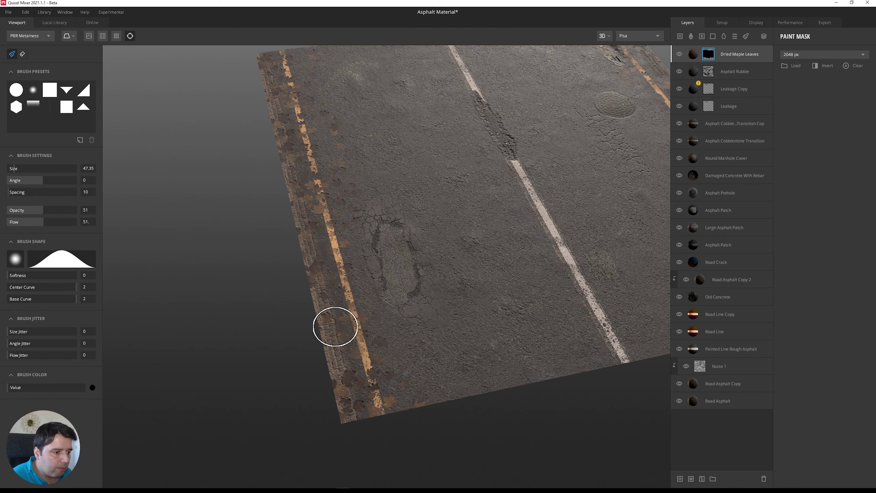
pyautogui.keyDown('alt'); pyautogui.moveTo(310, 219); pyautogui.dragTo(269, 260); pyautogui.keyUp('alt')
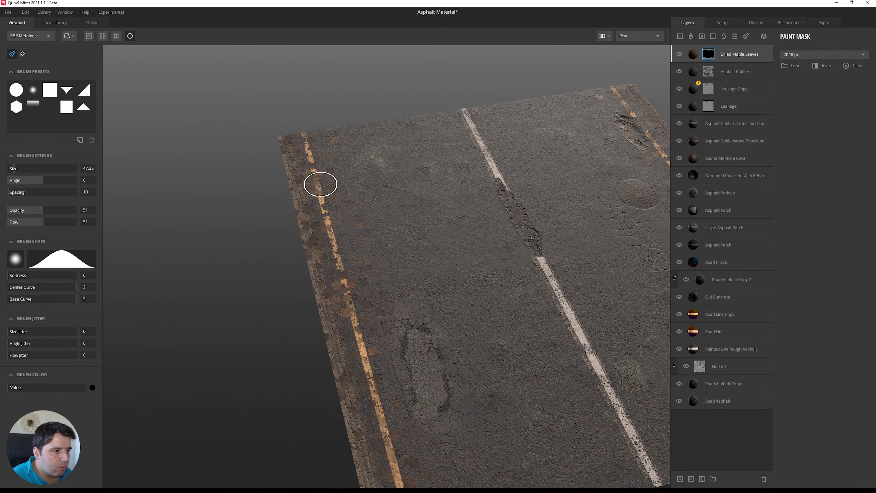
pyautogui.moveTo(307, 179)
pyautogui.mouseDown()
pyautogui.moveTo(321, 147)
pyautogui.moveTo(325, 237)
pyautogui.moveTo(309, 207)
pyautogui.moveTo(344, 294)
pyautogui.moveTo(351, 262)
pyautogui.moveTo(357, 286)
pyautogui.moveTo(325, 251)
pyautogui.moveTo(342, 280)
pyautogui.moveTo(344, 249)
pyautogui.moveTo(344, 266)
pyautogui.mouseUp()
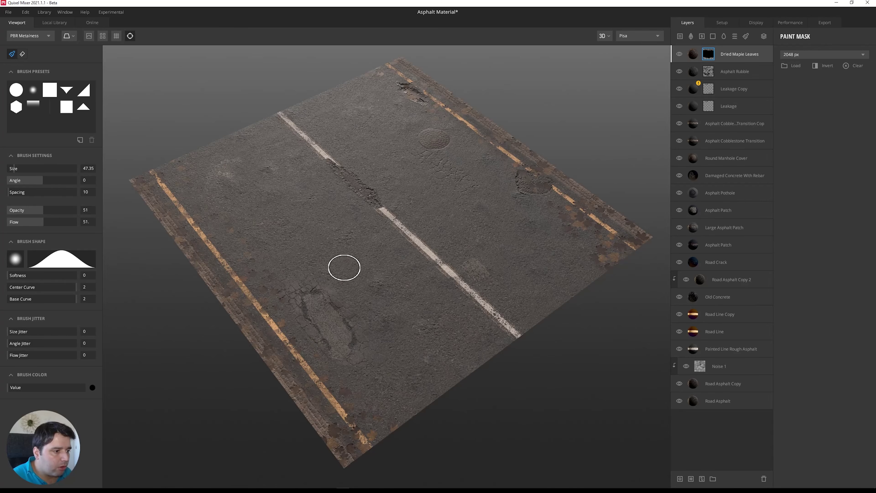
pyautogui.moveTo(383, 242)
pyautogui.keyDown('alt'); pyautogui.mouseDown()
pyautogui.moveTo(401, 248)
pyautogui.moveTo(426, 297)
pyautogui.mouseUp(); pyautogui.keyUp('alt')
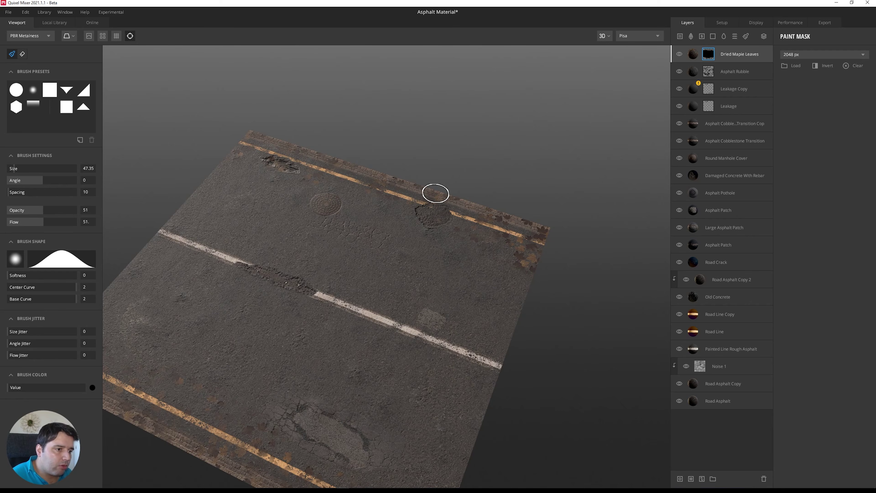
pyautogui.press('f')
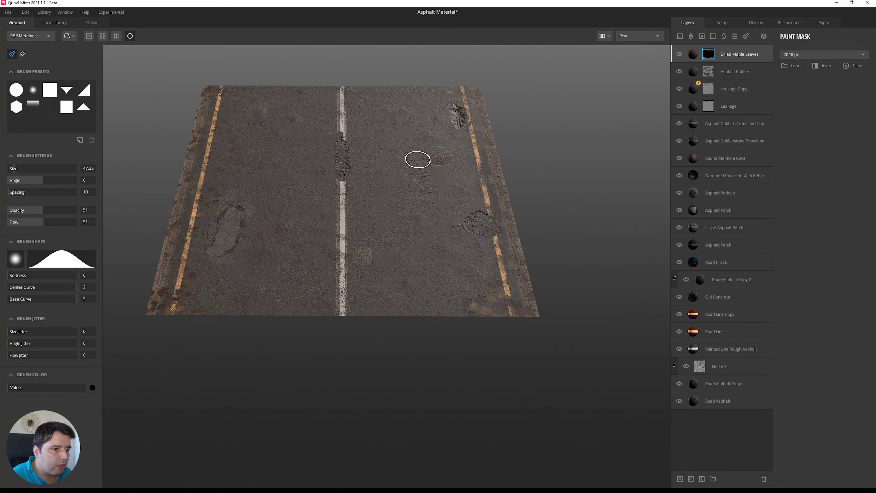
pyautogui.moveTo(415, 212)
pyautogui.keyDown('alt'); pyautogui.mouseDown()
pyautogui.moveTo(385, 192)
pyautogui.moveTo(311, 190)
pyautogui.moveTo(432, 217)
pyautogui.moveTo(271, 202)
pyautogui.mouseUp(); pyautogui.keyUp('alt')
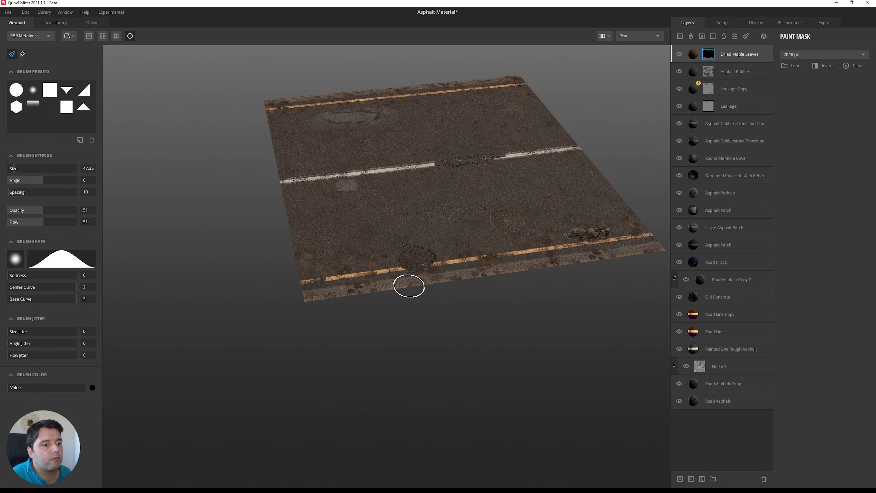
pyautogui.moveTo(368, 260)
pyautogui.keyDown('alt'); pyautogui.mouseDown()
pyautogui.moveTo(345, 206)
pyautogui.moveTo(370, 283)
pyautogui.moveTo(446, 281)
pyautogui.mouseUp(); pyautogui.keyUp('alt')
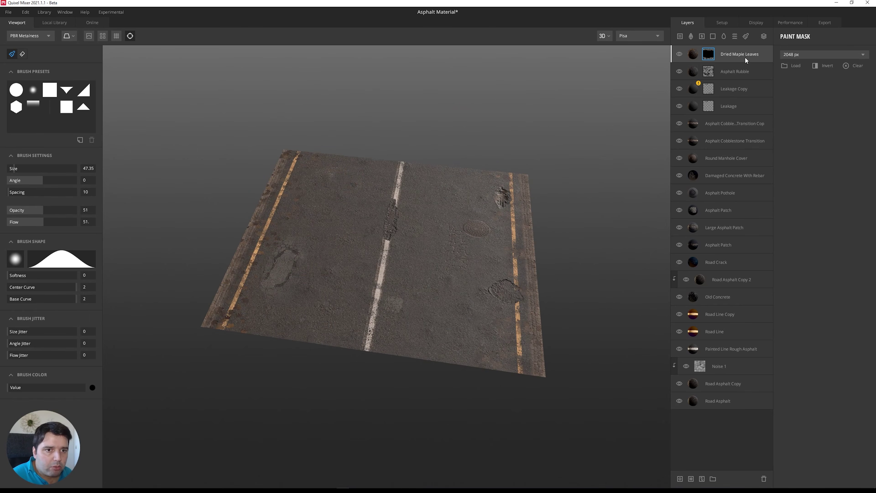
# Set the Dried Maple Leaves tiling to 5 repetitions in X and Y
pyautogui.click(697, 57)
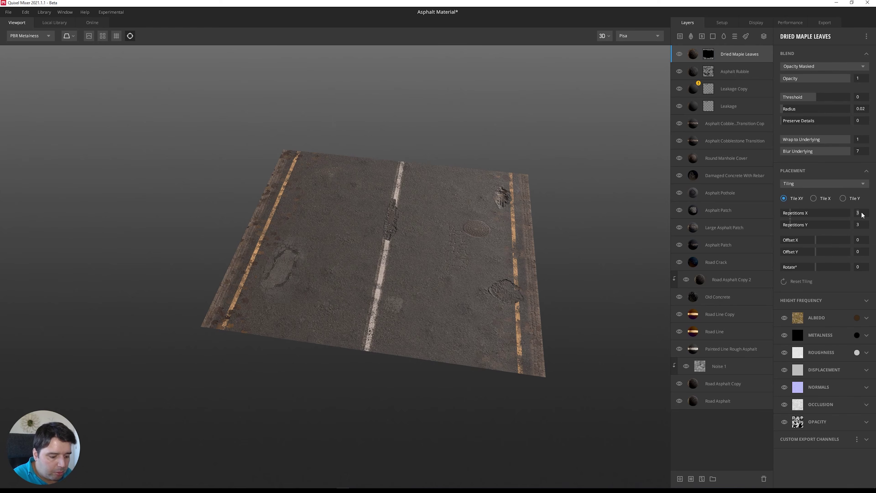
pyautogui.click(858, 224)
pyautogui.write('5')
pyautogui.press('Return')
pyautogui.scroll(3, 299, 264)
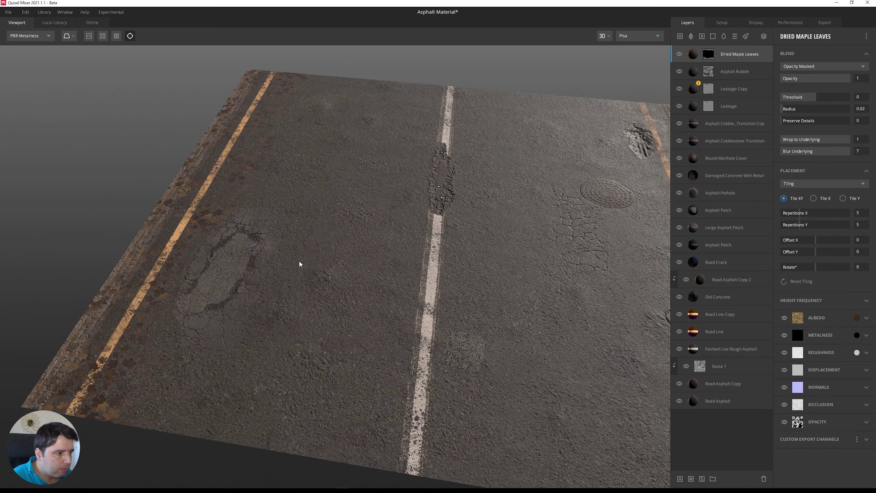
pyautogui.keyDown('alt'); pyautogui.moveTo(264, 273); pyautogui.dragTo(318, 312); pyautogui.keyUp('alt')
pyautogui.scroll(-5, 318, 311)
pyautogui.keyDown('alt'); pyautogui.moveTo(442, 343); pyautogui.dragTo(454, 275); pyautogui.keyUp('alt')
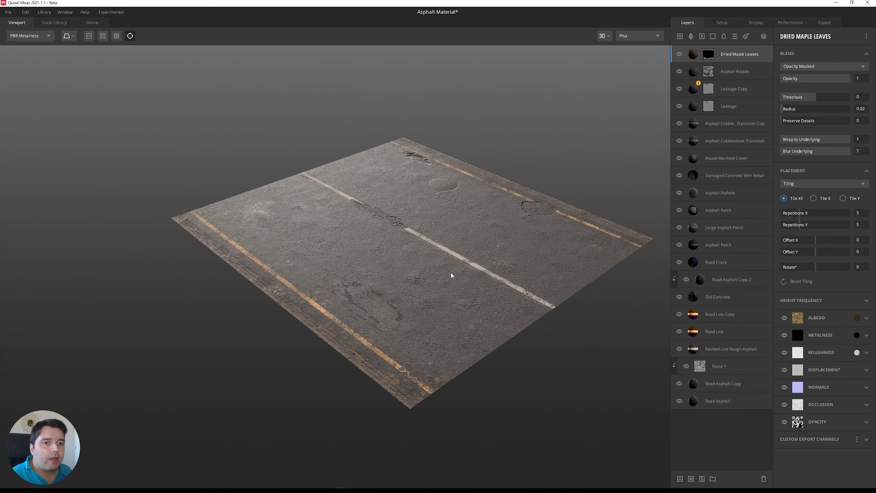
# Add a liquid layer on top of the stack and change its albedo to a darker, less saturated brown
pyautogui.keyDown('alt'); pyautogui.moveTo(533, 211); pyautogui.dragTo(523, 278); pyautogui.keyUp('alt')
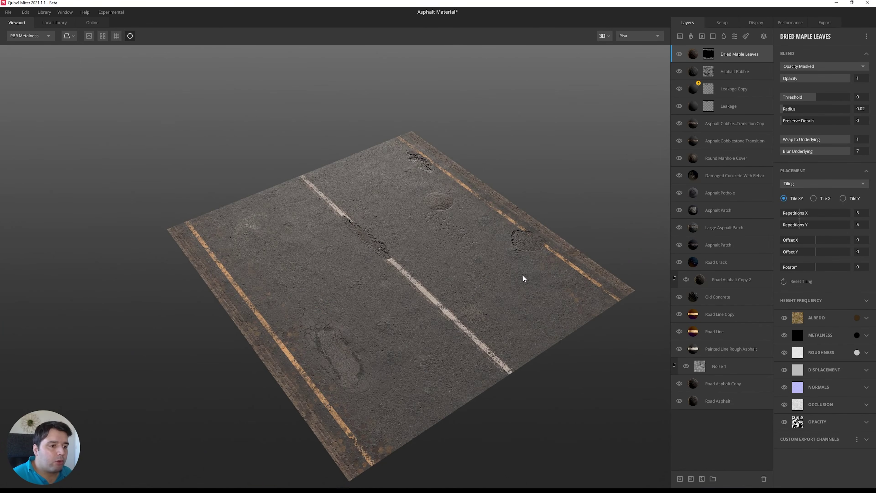
pyautogui.click(723, 37)
pyautogui.keyDown('alt'); pyautogui.moveTo(521, 270); pyautogui.dragTo(458, 259); pyautogui.keyUp('alt')
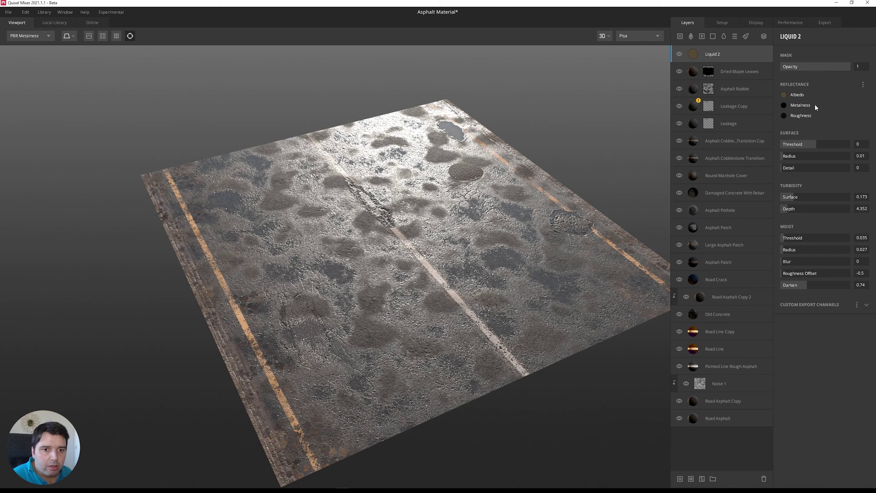
pyautogui.click(791, 96)
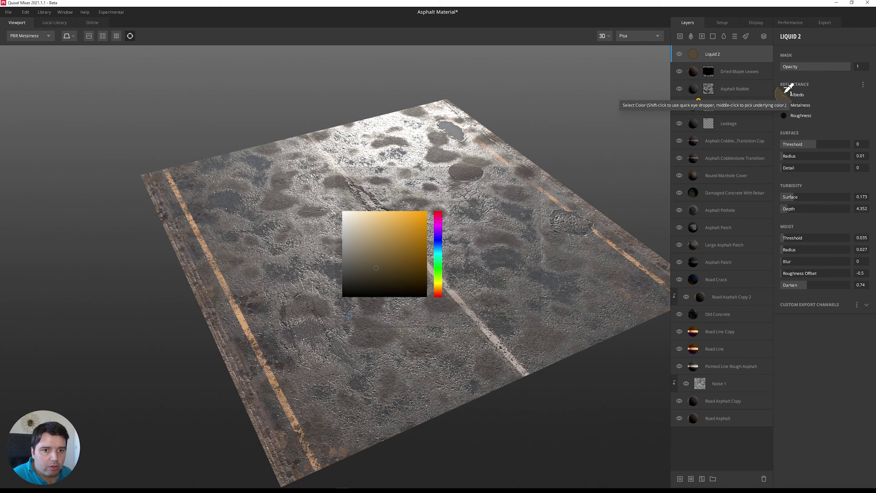
pyautogui.click(361, 277)
pyautogui.click(519, 315)
pyautogui.keyDown('alt'); pyautogui.moveTo(406, 336); pyautogui.dragTo(461, 330); pyautogui.keyUp('alt')
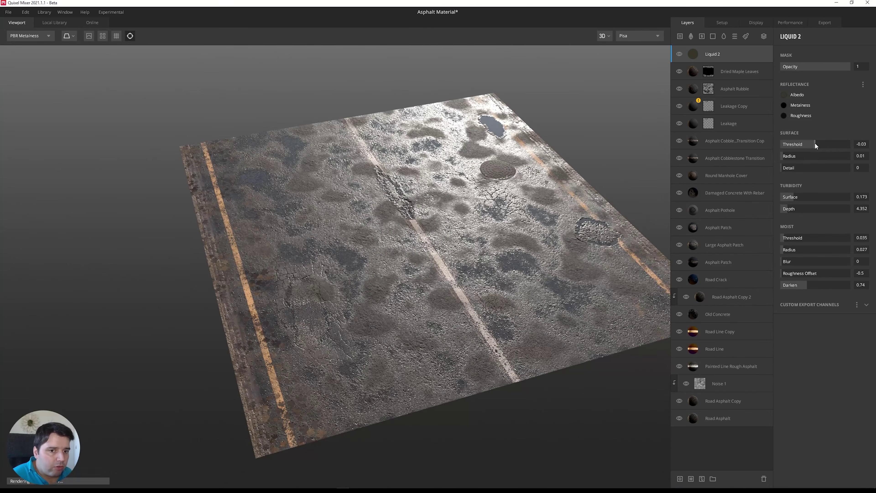
# Set the liquid layer's surface radius to 0 and its turbidity surface to 0.239
pyautogui.moveTo(816, 145); pyautogui.dragTo(813, 149)
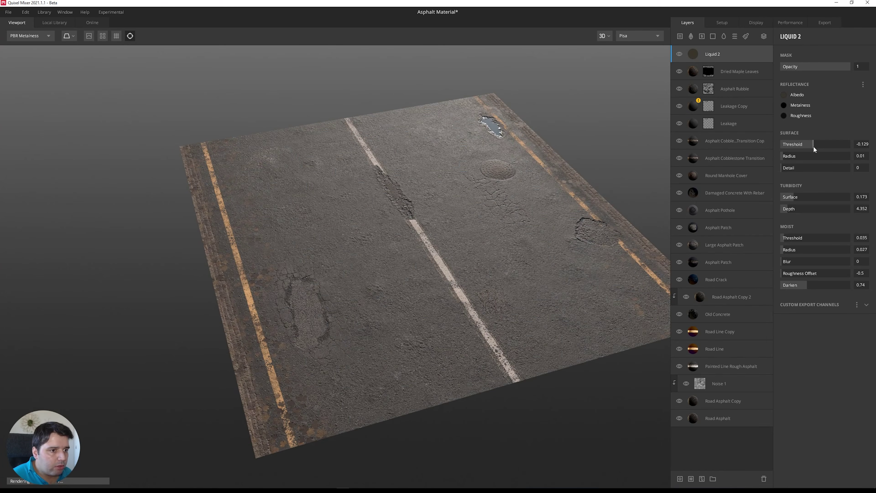
pyautogui.moveTo(812, 149); pyautogui.dragTo(780, 162)
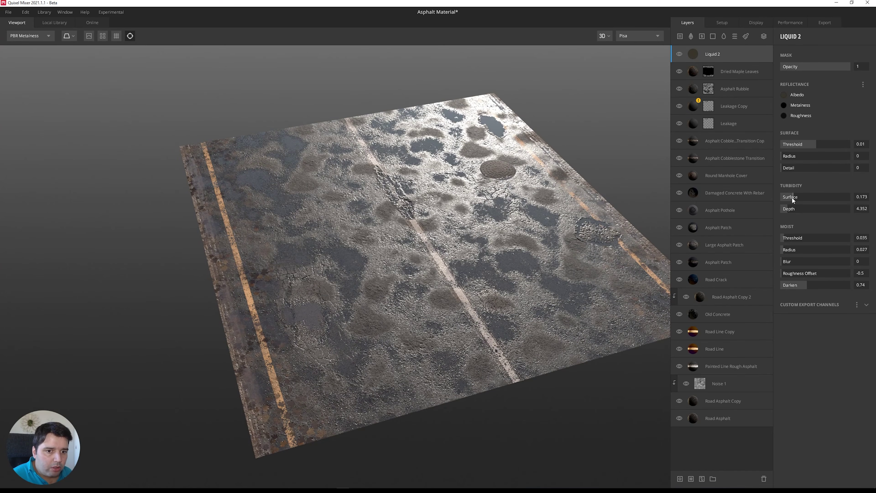
pyautogui.moveTo(792, 198); pyautogui.dragTo(821, 197)
# Set the liquid's moist threshold to 0.03 and its surface threshold to -0.07 so water stays only in the deep holes
pyautogui.click(785, 241)
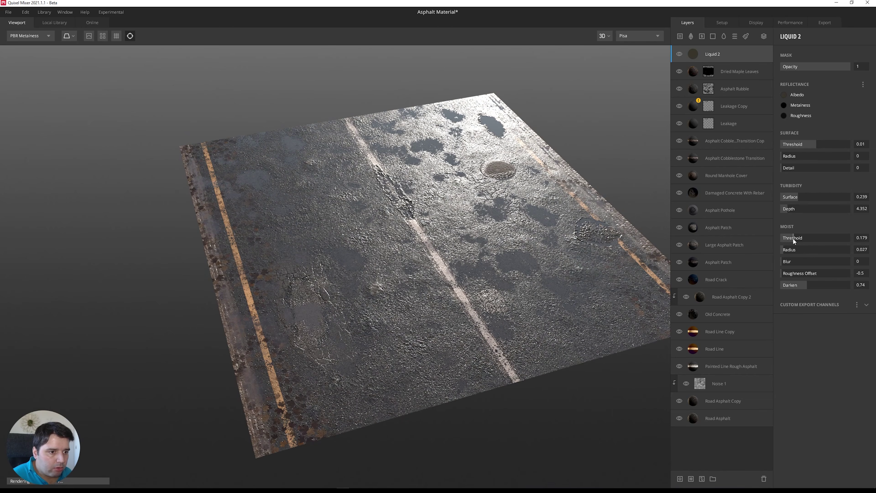
pyautogui.click(784, 243)
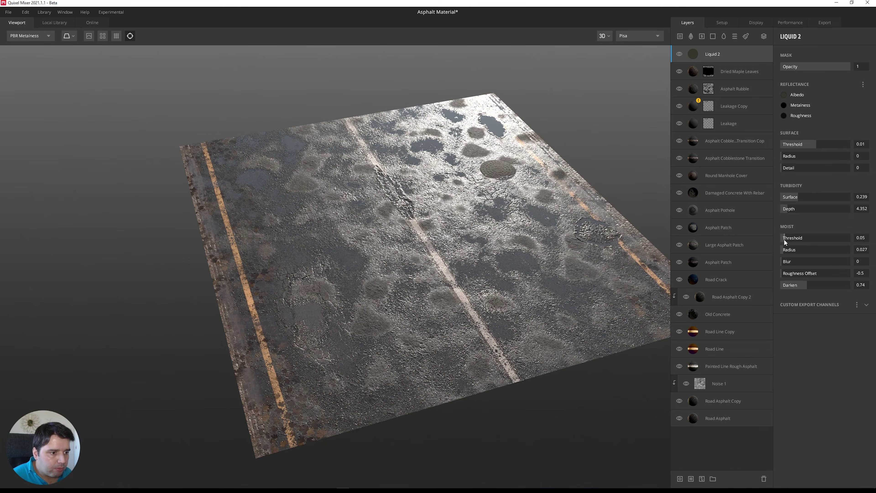
pyautogui.click(782, 242)
pyautogui.click(783, 241)
pyautogui.click(814, 145)
pyautogui.moveTo(814, 148); pyautogui.dragTo(815, 149)
pyautogui.moveTo(816, 148); pyautogui.dragTo(815, 149)
# Preview the road material as a repeating tiled surface and save the mix
pyautogui.moveTo(521, 140); pyautogui.dragTo(402, 249)
pyautogui.scroll(5, 459, 185)
pyautogui.scroll(-5, 403, 248)
pyautogui.moveTo(403, 248); pyautogui.dragTo(438, 250, button='middle')
pyautogui.moveTo(438, 251); pyautogui.dragTo(488, 254)
pyautogui.moveTo(437, 176); pyautogui.dragTo(481, 257)
pyautogui.scroll(2, 482, 255)
pyautogui.moveTo(481, 255); pyautogui.dragTo(400, 255, button='middle')
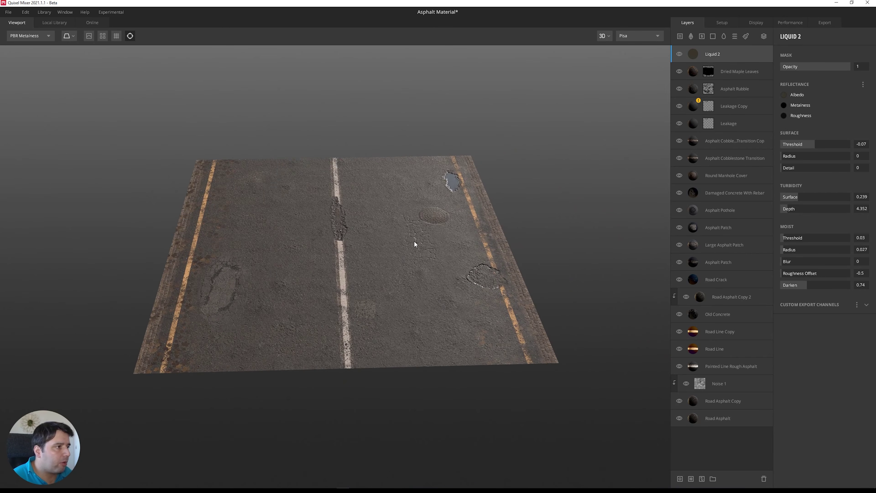
pyautogui.press('t')
pyautogui.moveTo(356, 262); pyautogui.dragTo(364, 344)
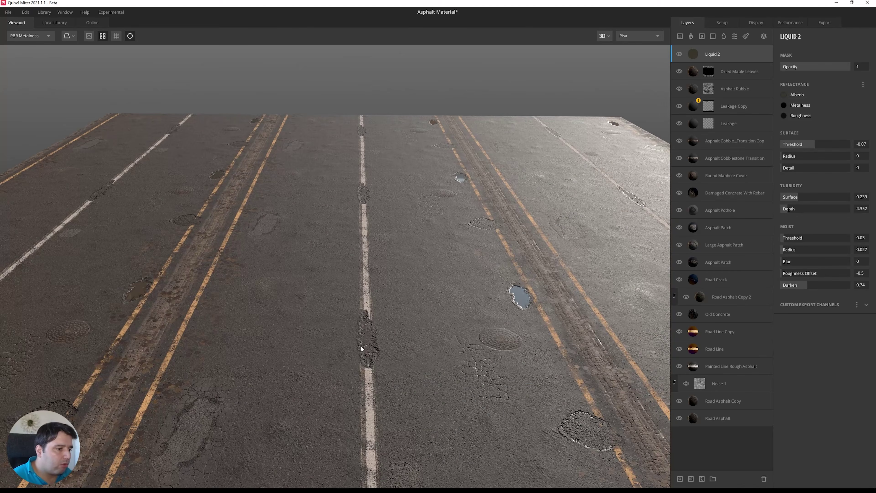
pyautogui.hotkey('ctrl', 's')
# Examine the puddles and road damage from several angles, both as a single tile and in the tiled preview
pyautogui.moveTo(363, 184); pyautogui.dragTo(376, 253)
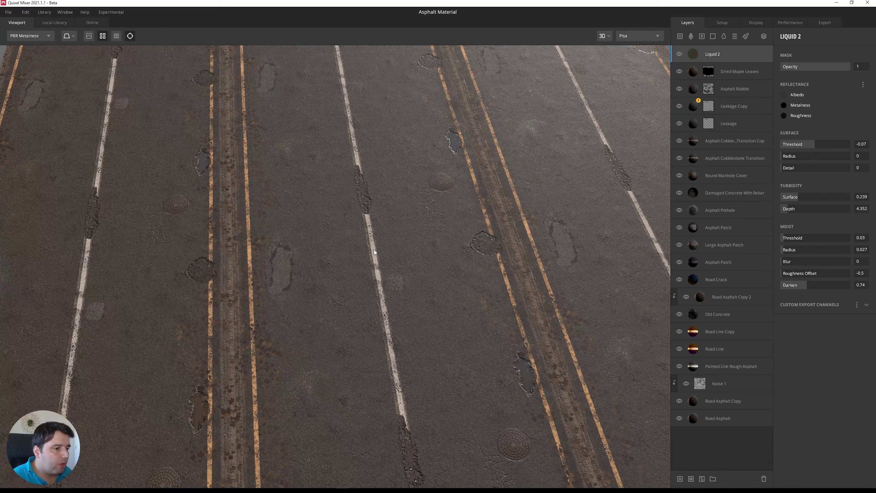
pyautogui.press('t')
pyautogui.scroll(-2, 385, 247)
pyautogui.moveTo(385, 247); pyautogui.dragTo(369, 259, button='middle')
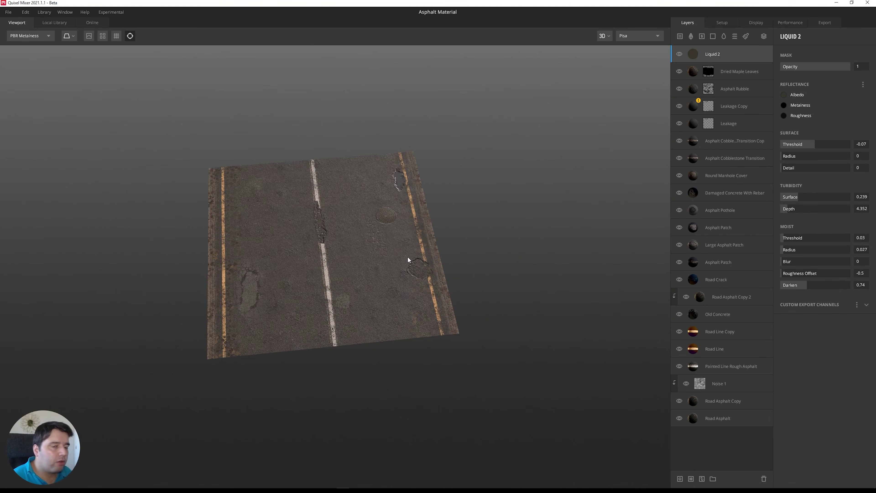
pyautogui.moveTo(276, 205); pyautogui.dragTo(269, 140)
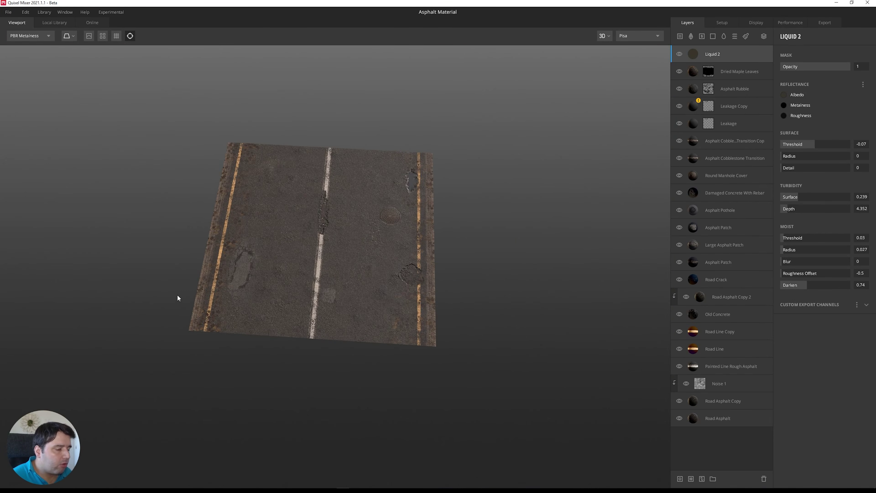
pyautogui.moveTo(376, 234); pyautogui.dragTo(387, 274)
pyautogui.scroll(3, 362, 275)
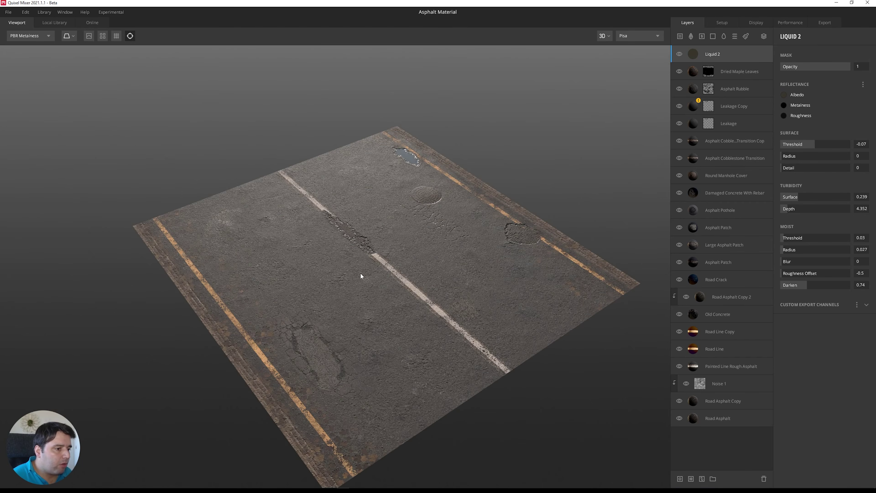
pyautogui.moveTo(427, 353); pyautogui.dragTo(385, 297)
pyautogui.scroll(5, 521, 291)
pyautogui.moveTo(501, 268); pyautogui.dragTo(485, 223)
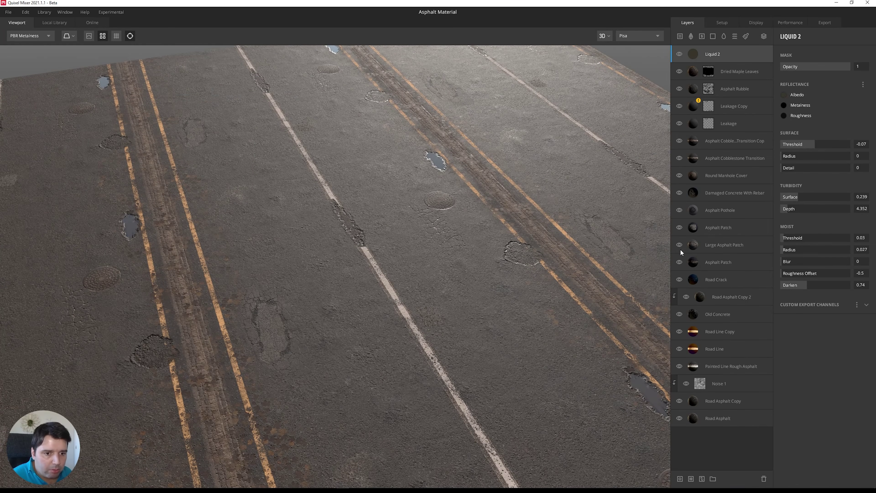
# Temporarily hide the Asphalt Patch layer above Road Crack to judge how visibly the decal repeats across the tiled road
pyautogui.click(679, 262)
pyautogui.moveTo(480, 267); pyautogui.dragTo(411, 188)
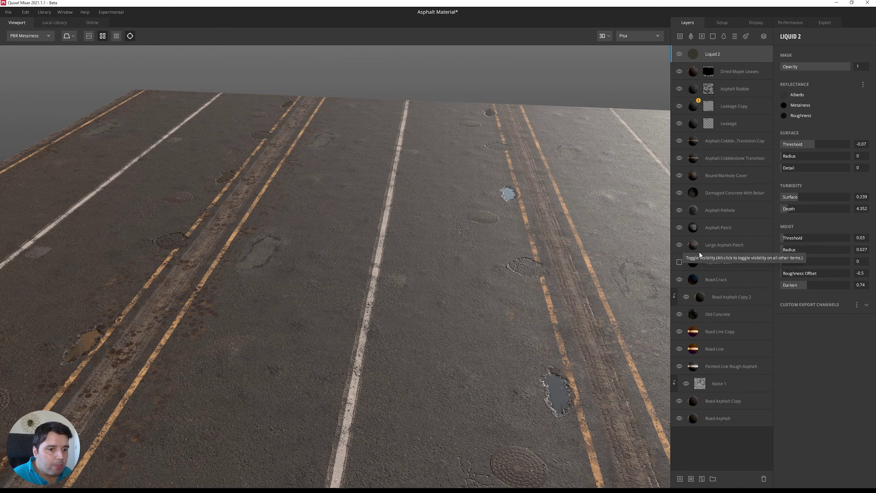
pyautogui.moveTo(423, 173); pyautogui.dragTo(456, 228)
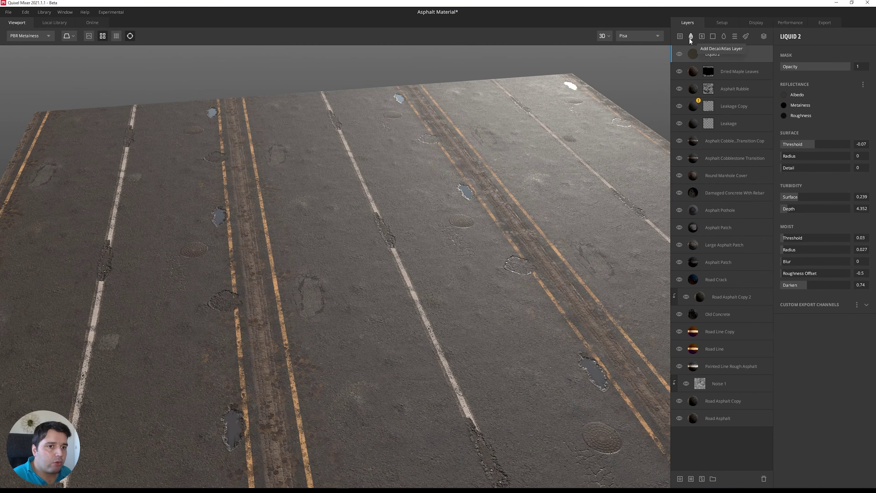
# Add the Painted Stop Sign decal on top of the stack and rotate it by 90 degrees
pyautogui.click(700, 37)
pyautogui.scroll(-3, 405, 244)
pyautogui.scroll(-10, 482, 251)
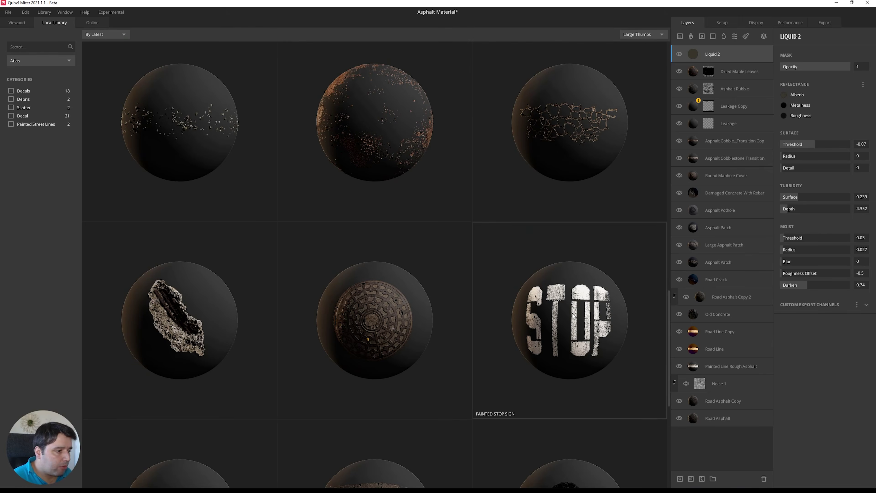
pyautogui.click(603, 313)
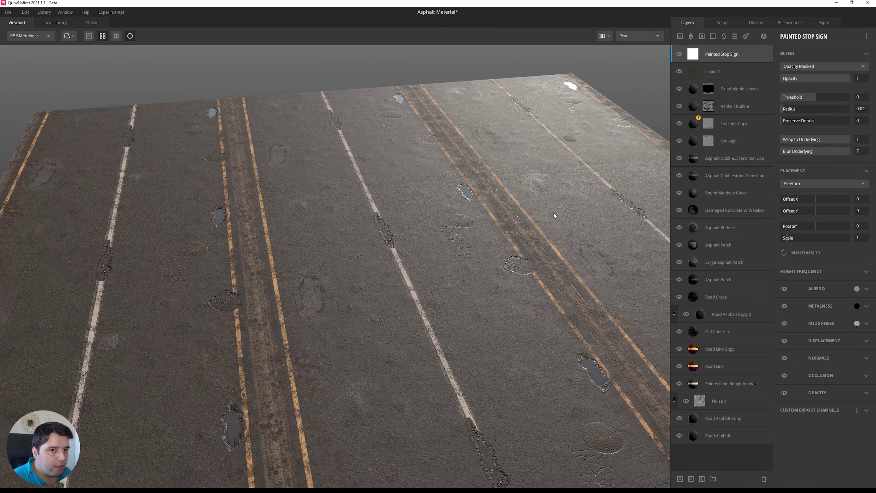
pyautogui.moveTo(449, 280); pyautogui.dragTo(359, 248)
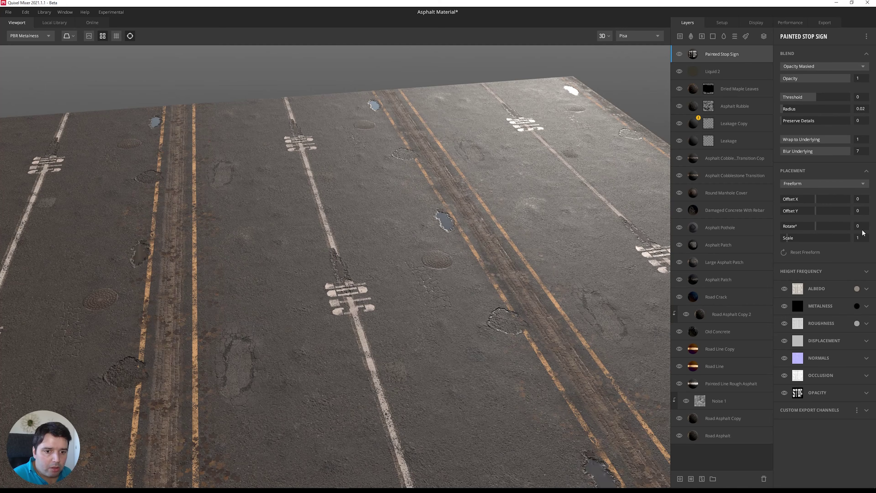
pyautogui.write('90')
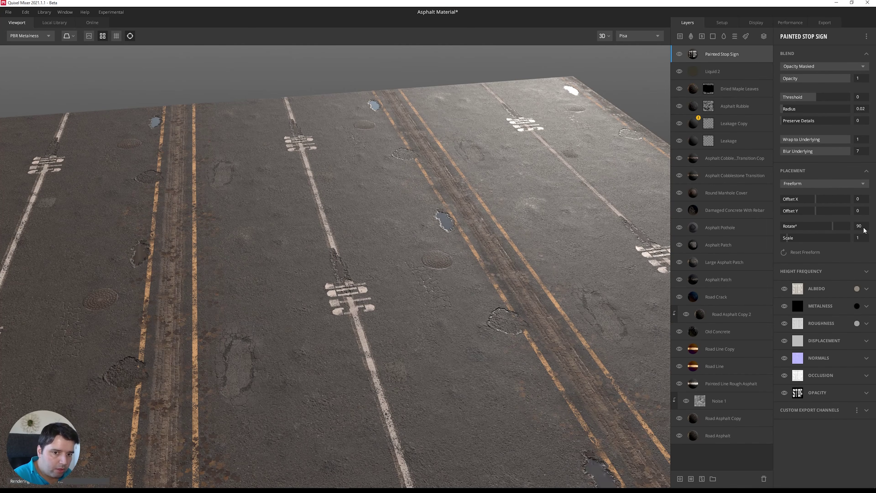
pyautogui.press('Return')
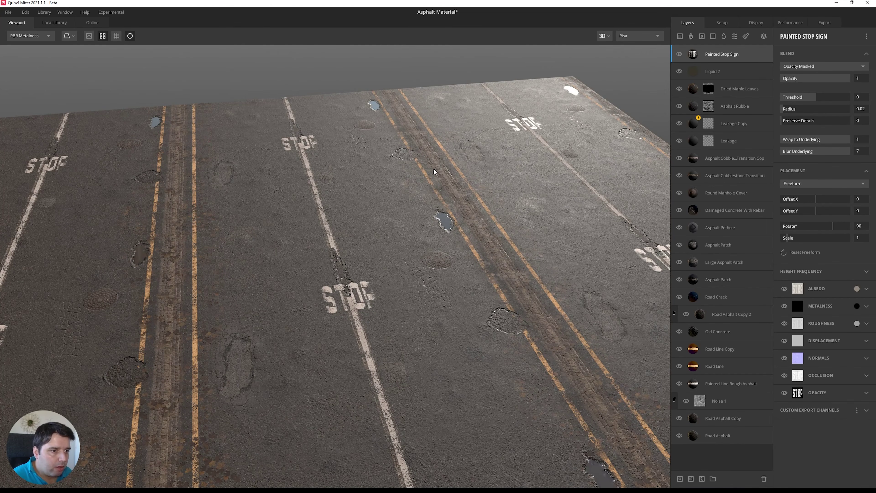
# Set the stop sign's scale to 2 and move it into one lane with offset X 0.333 and offset Y -0.224
pyautogui.press('f')
pyautogui.scroll(5, 375, 303)
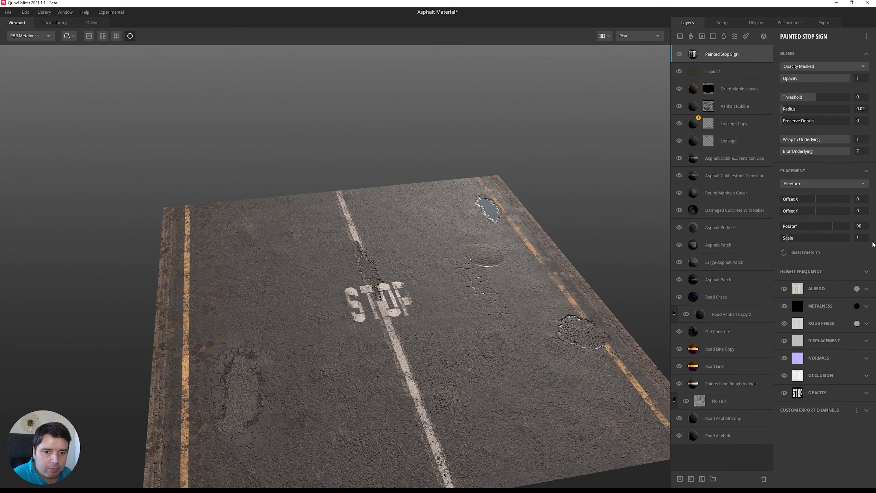
pyautogui.click(865, 241)
pyautogui.write('2')
pyautogui.press('Return')
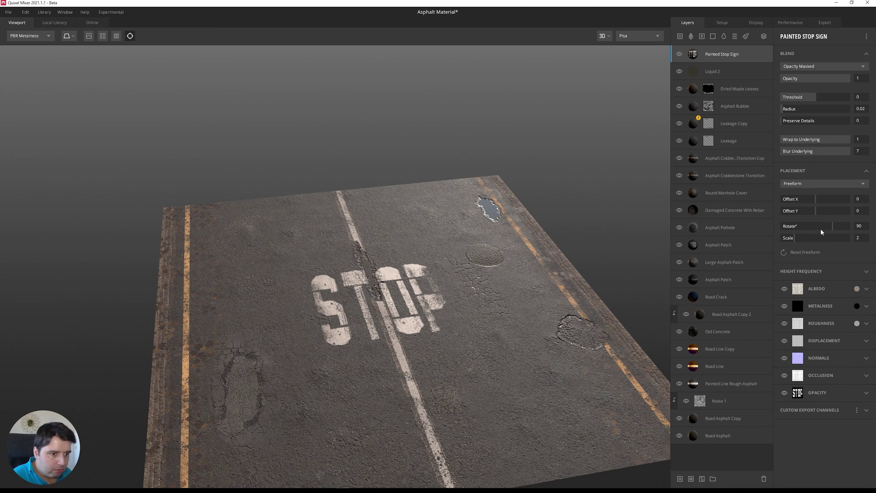
pyautogui.moveTo(818, 210)
pyautogui.mouseDown()
pyautogui.moveTo(808, 218)
pyautogui.moveTo(812, 205)
pyautogui.moveTo(828, 206)
pyautogui.mouseUp()
pyautogui.moveTo(567, 263); pyautogui.dragTo(500, 259)
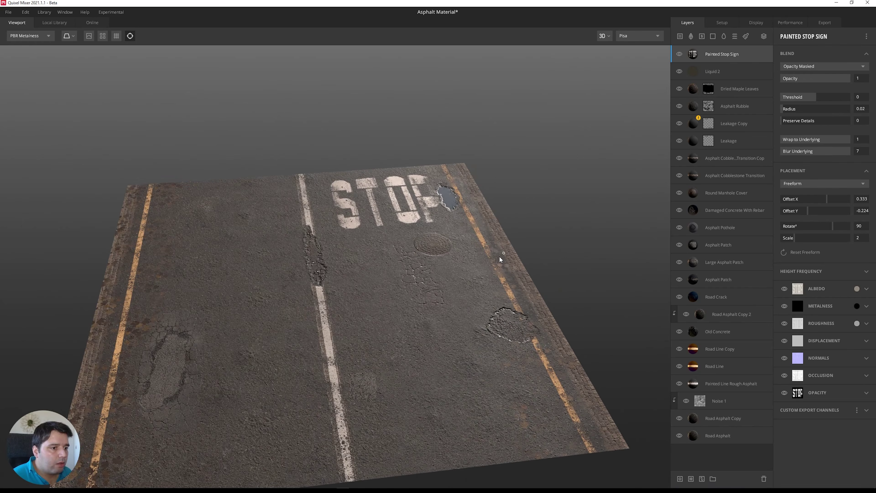
# Tint the stop sign's albedo with colour C69E76 sampled from the yellow edge line
pyautogui.click(856, 289)
pyautogui.click(542, 350)
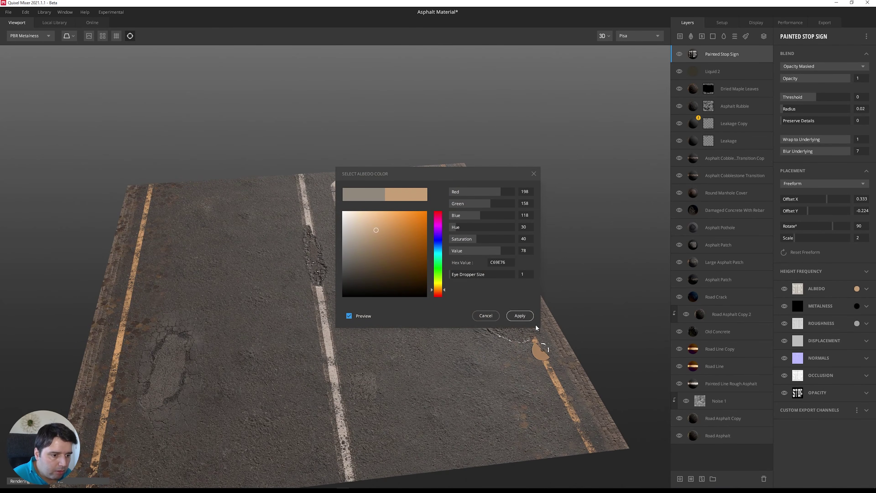
pyautogui.click(519, 315)
pyautogui.moveTo(563, 289)
pyautogui.mouseDown()
pyautogui.moveTo(574, 281)
pyautogui.moveTo(562, 286)
pyautogui.mouseUp()
# Change the stop sign's albedo tint to a darker, more saturated orange
pyautogui.click(857, 290)
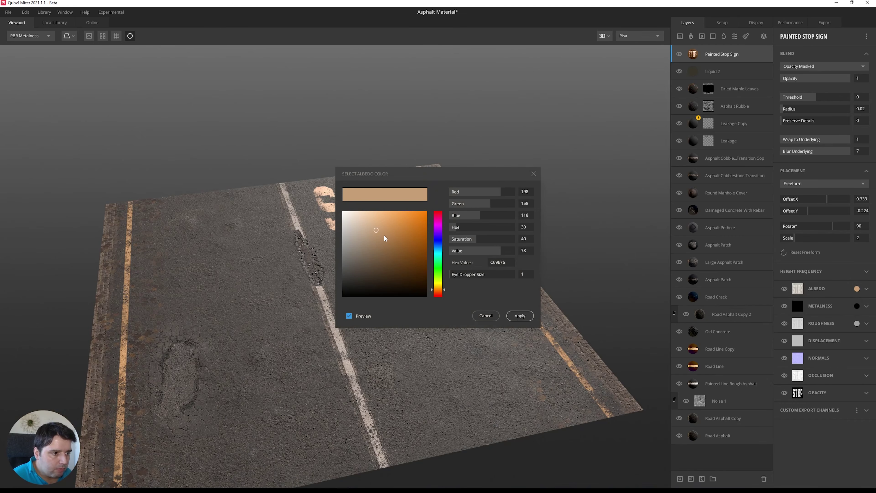
pyautogui.click(387, 240)
pyautogui.click(520, 316)
pyautogui.moveTo(569, 278); pyautogui.dragTo(462, 248)
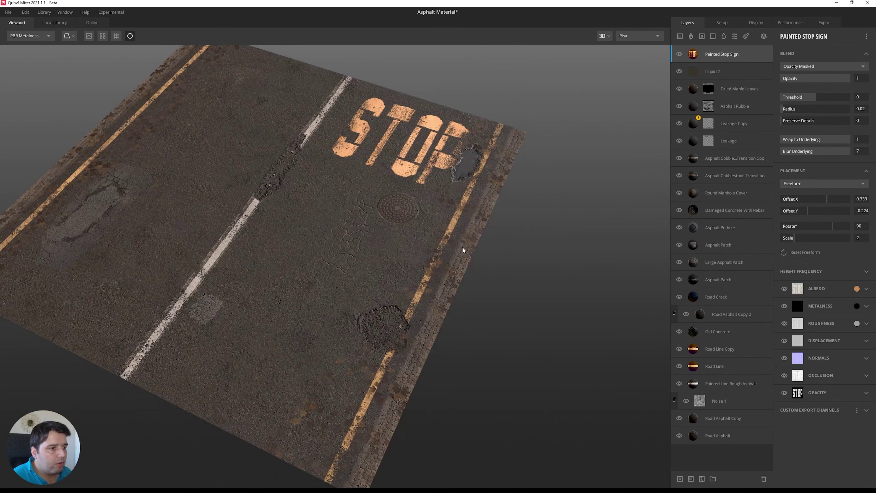
# Delete the Painted Stop Sign layer
pyautogui.scroll(-5, 462, 248)
pyautogui.moveTo(463, 290); pyautogui.dragTo(508, 251)
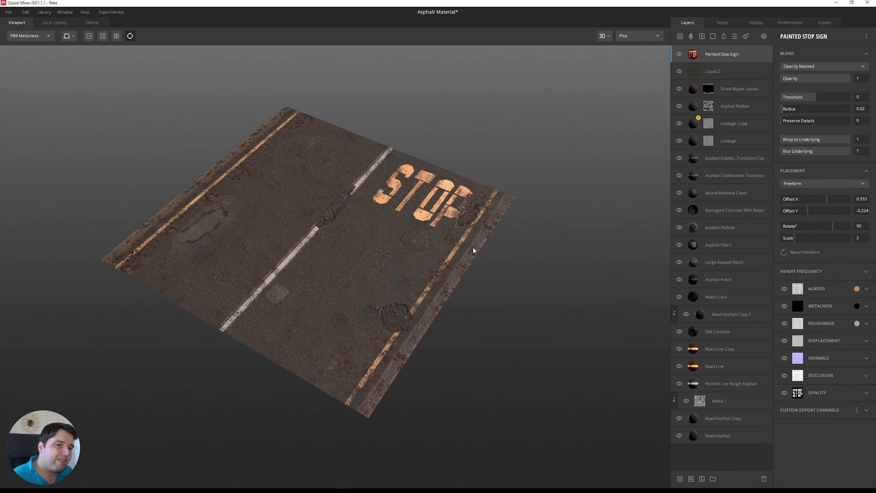
pyautogui.moveTo(474, 250); pyautogui.dragTo(639, 102)
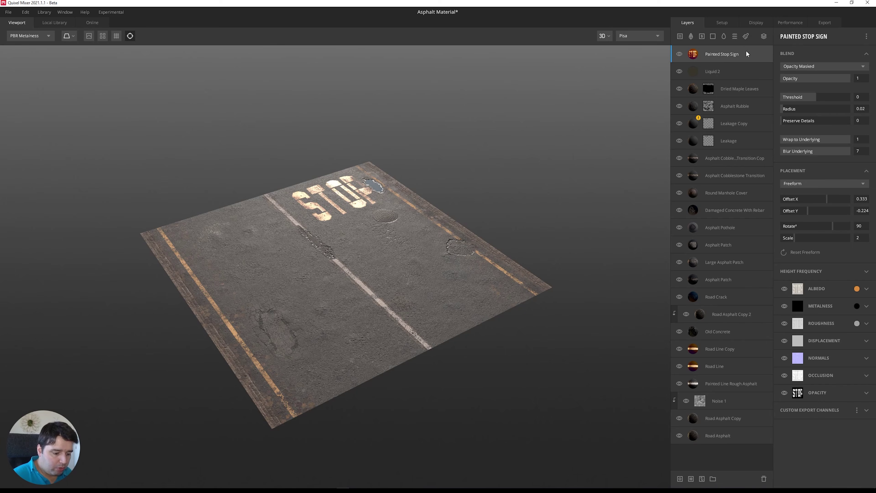
pyautogui.press('Delete')
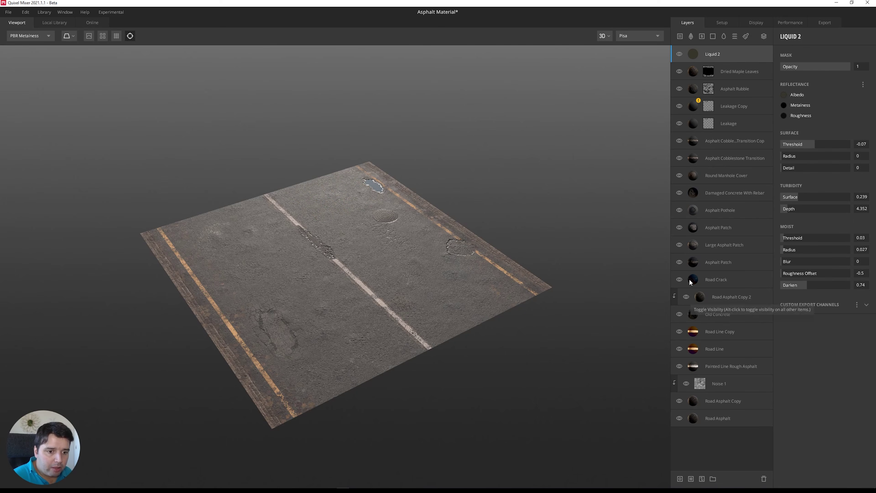
pyautogui.moveTo(425, 266); pyautogui.dragTo(431, 291, button='middle')
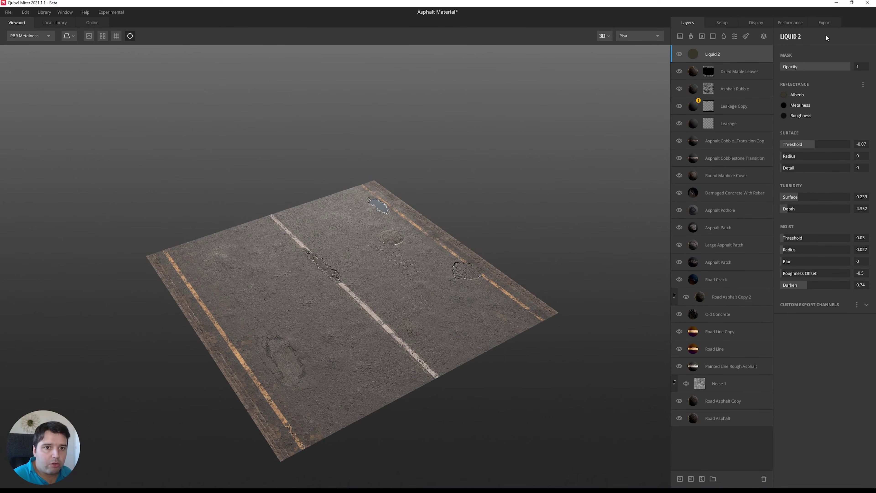
# Open the export settings and keep the Custom export target and the Metalness Maps texture preset
pyautogui.click(824, 22)
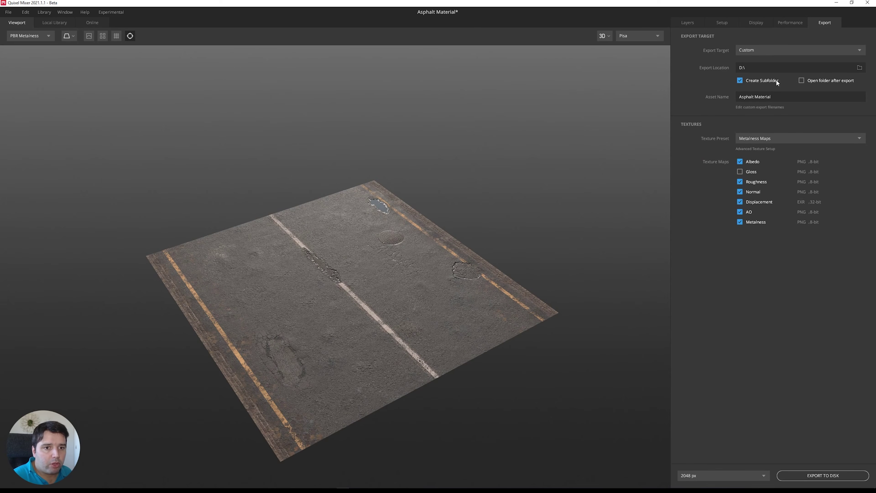
pyautogui.click(759, 49)
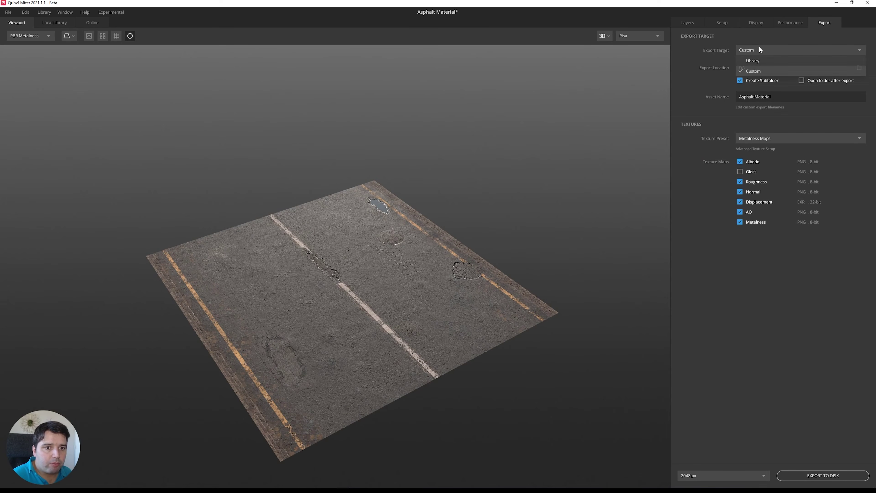
pyautogui.click(769, 48)
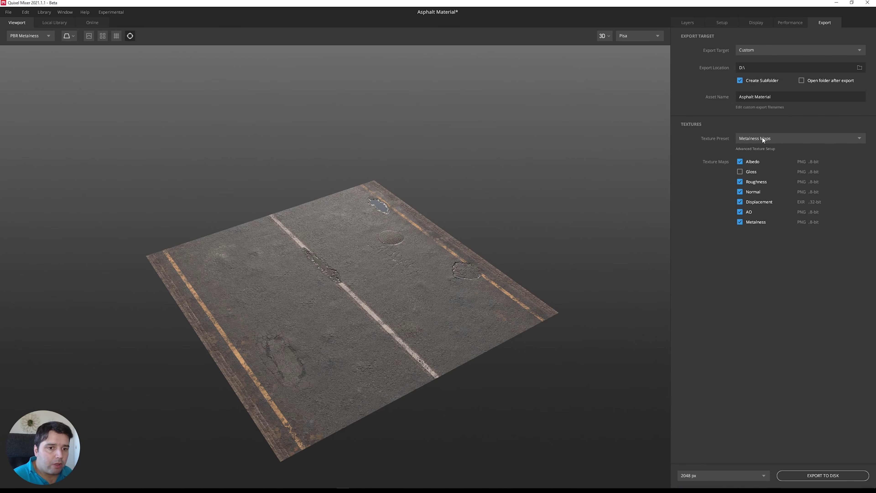
pyautogui.click(785, 138)
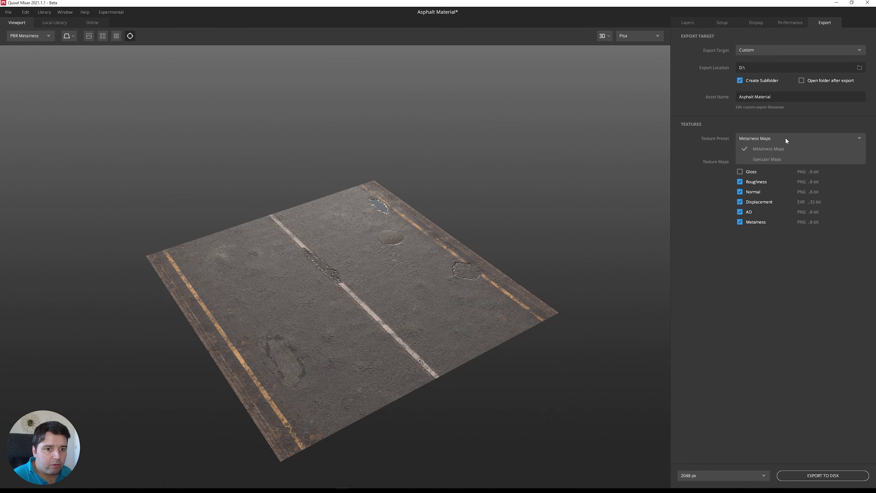
pyautogui.click(768, 151)
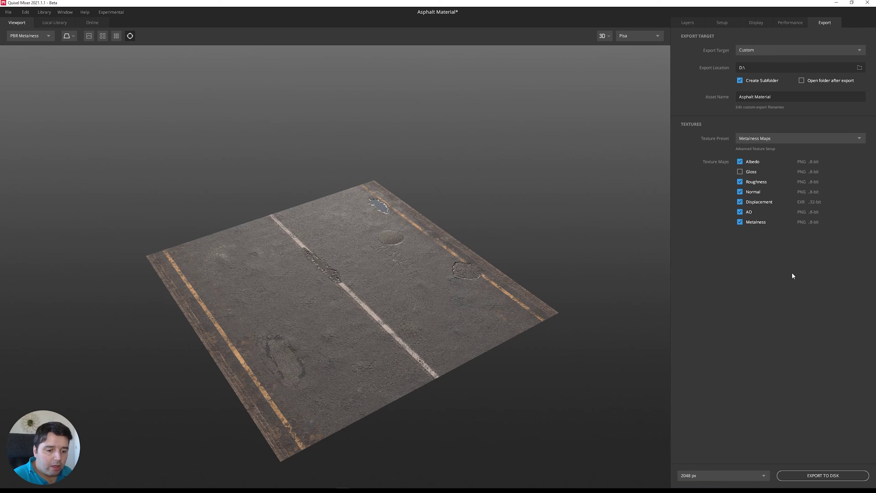
# Set the export resolution to 4096 px and export the texture maps to disk
pyautogui.click(703, 478)
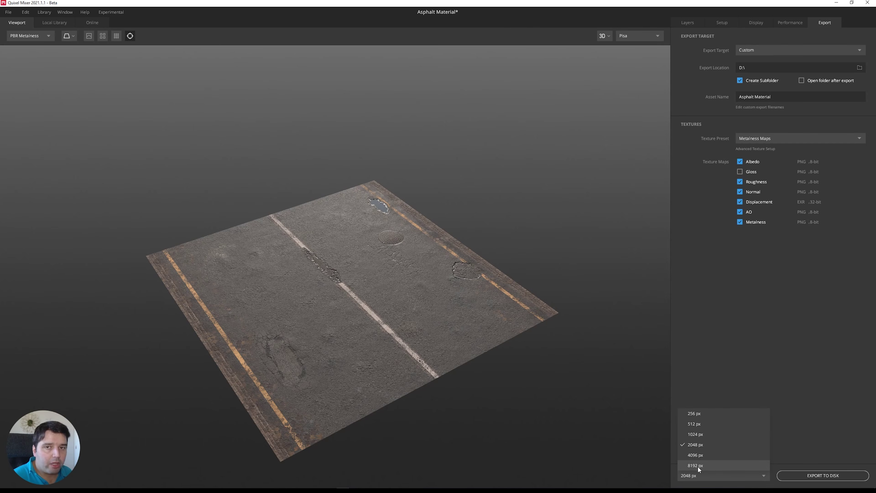
pyautogui.click(707, 463)
pyautogui.click(700, 475)
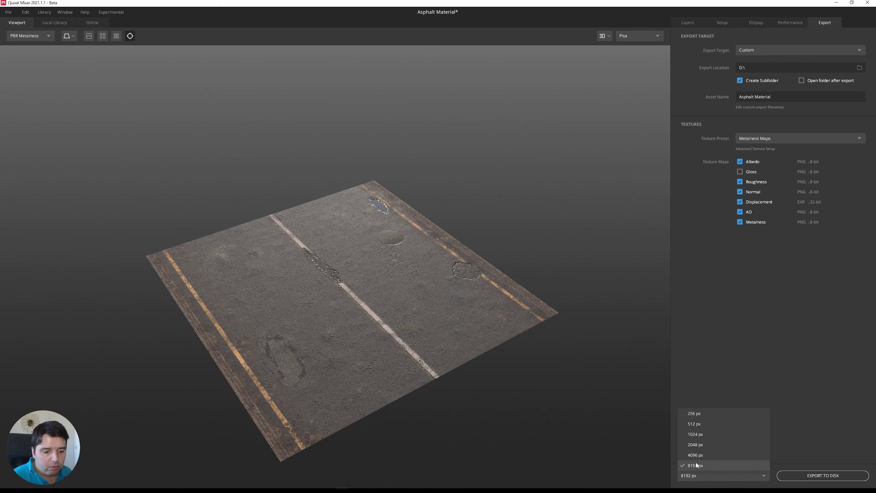
pyautogui.click(696, 455)
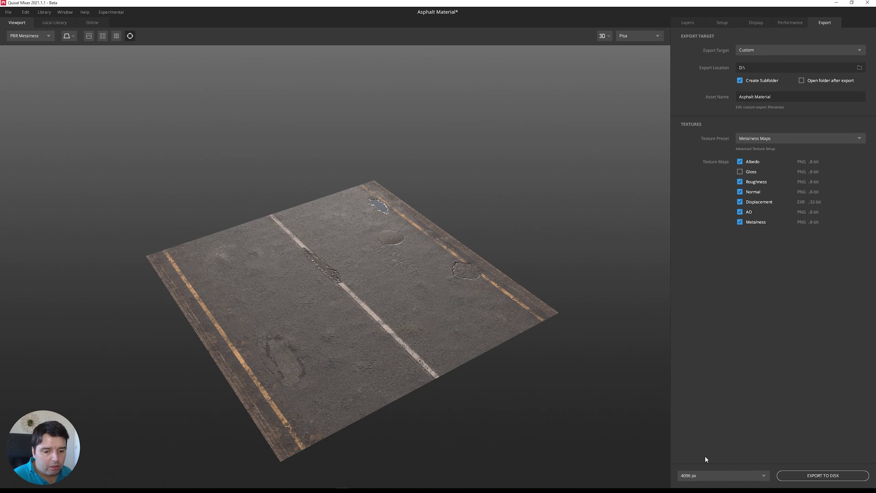
pyautogui.click(838, 475)
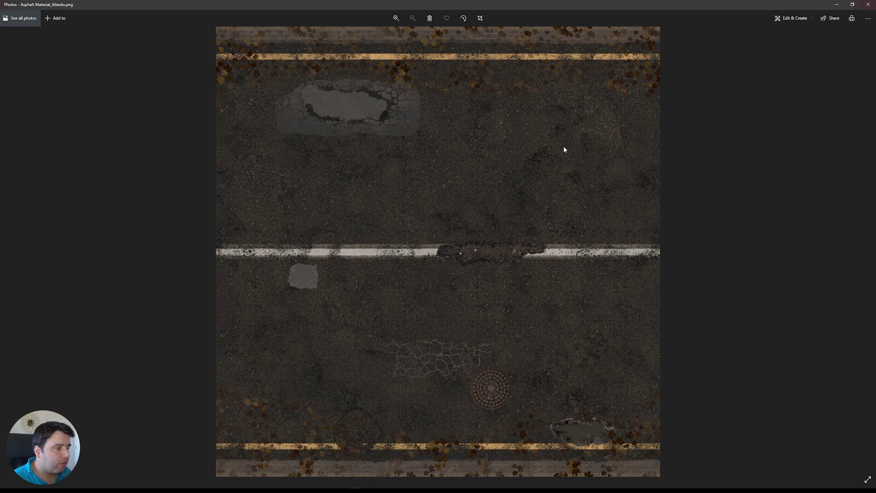
# Review the exported albedo, AO, metalness, normal and roughness maps in the Photos viewer and close it
pyautogui.press('Right')
pyautogui.press('Left')
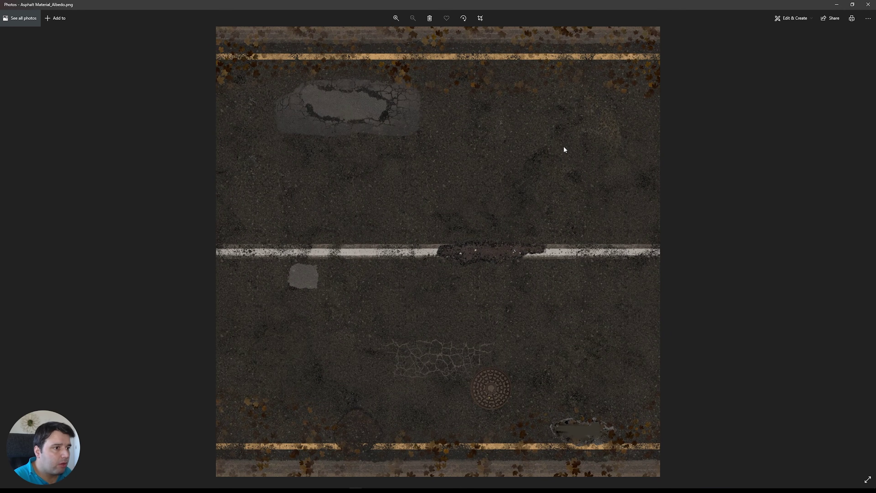
pyautogui.press('Right')
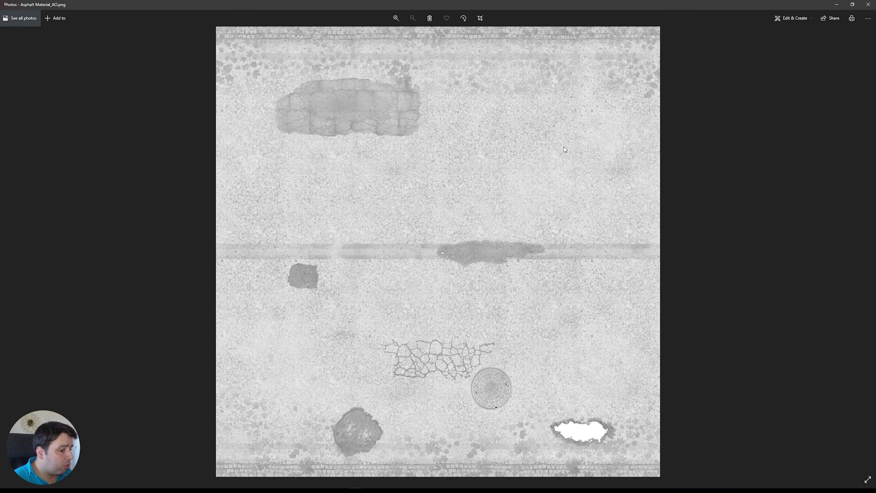
pyautogui.press('Right')
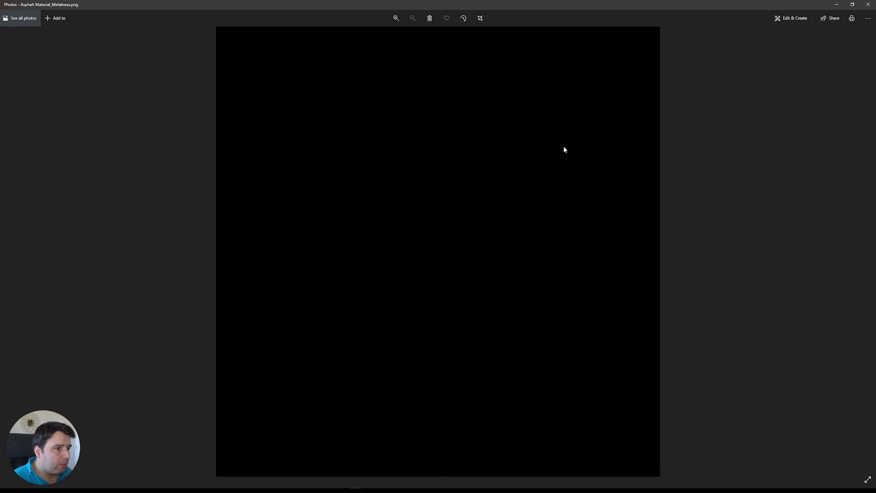
pyautogui.press('Right')
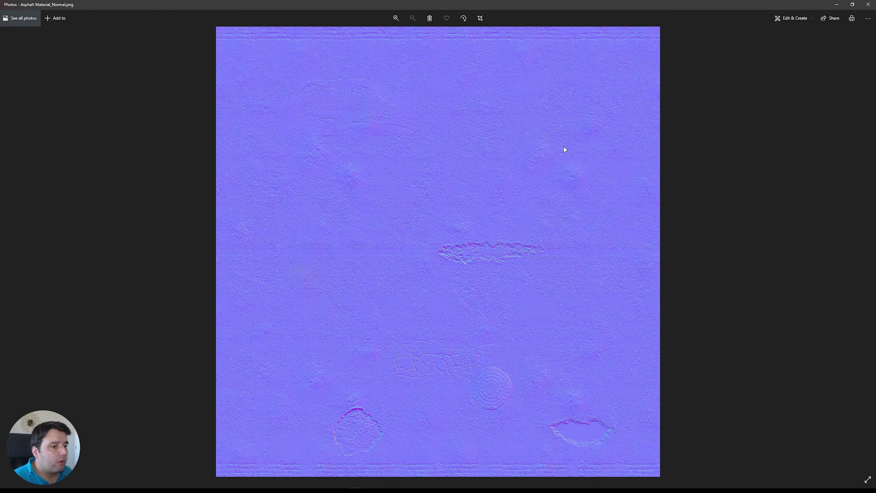
pyautogui.press('Right')
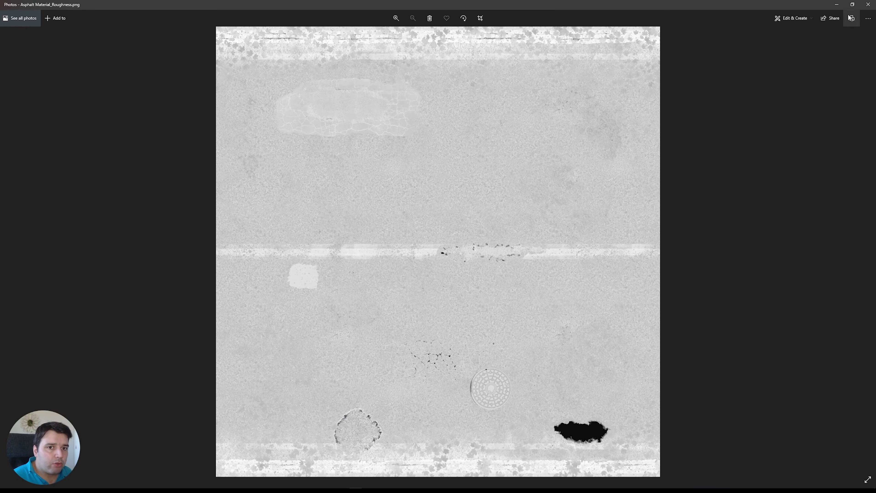
pyautogui.click(868, 4)
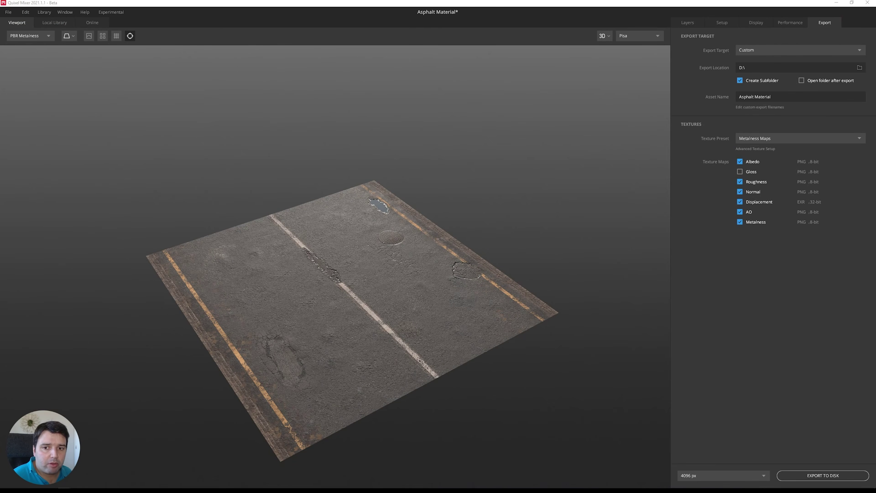
# Switch to Photoshop and convert the displacement EXR to 8 bits/channel using the Exposure and Gamma toning method
pyautogui.hotkey('alt', 'Tab')
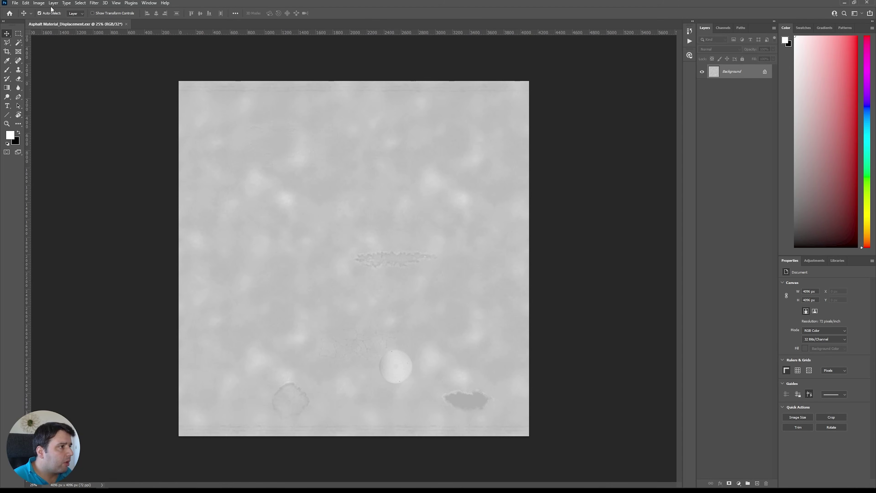
pyautogui.click(39, 4)
pyautogui.moveTo(43, 13)
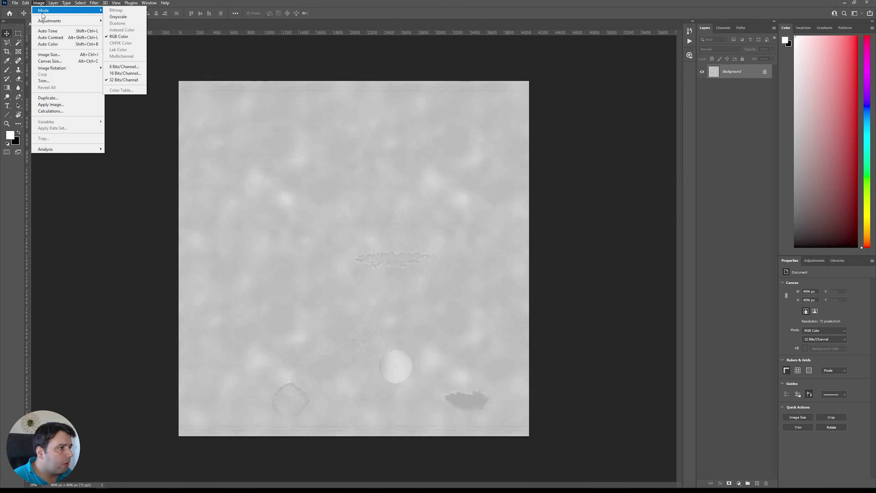
pyautogui.click(117, 67)
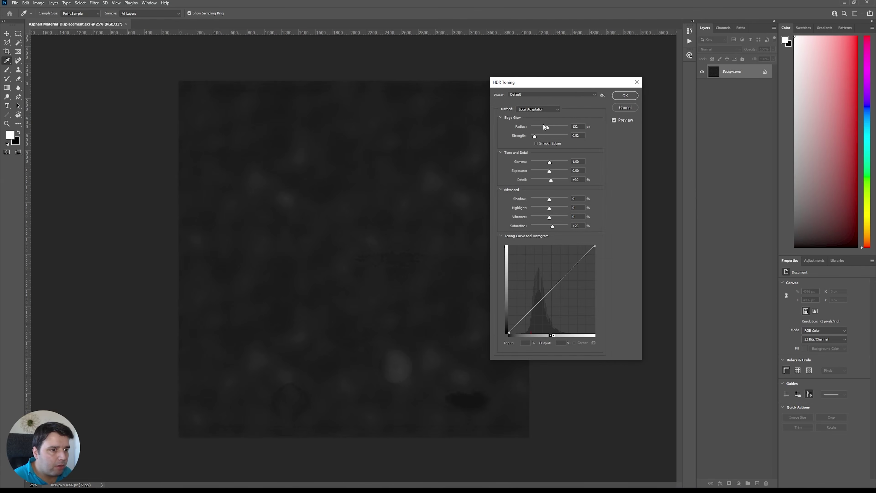
pyautogui.click(534, 97)
pyautogui.click(535, 93)
pyautogui.click(538, 109)
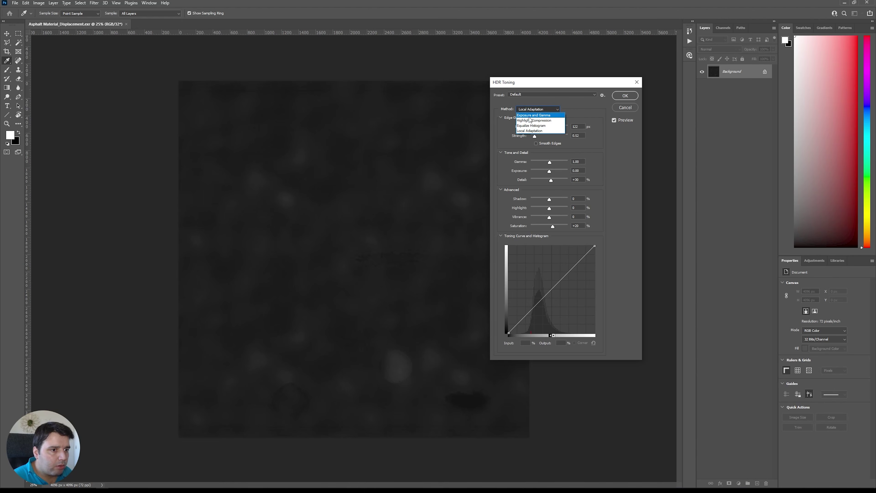
pyautogui.click(531, 117)
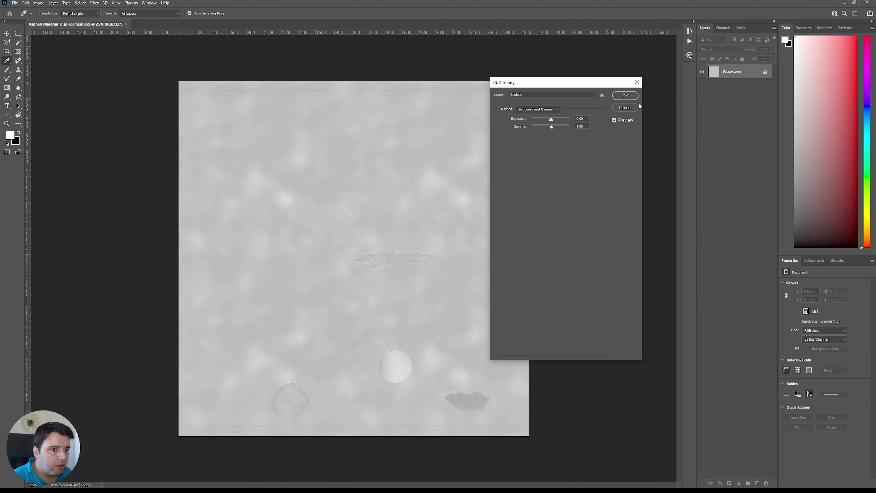
pyautogui.click(625, 95)
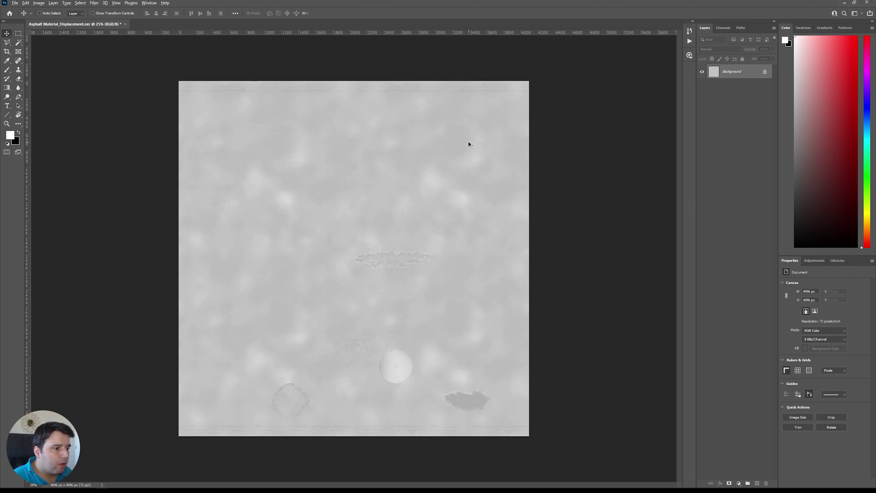
# Save a copy of the displacement map as a PNG named Asphalt Material_Displacement
pyautogui.hotkey('ctrl', 'alt', 's')
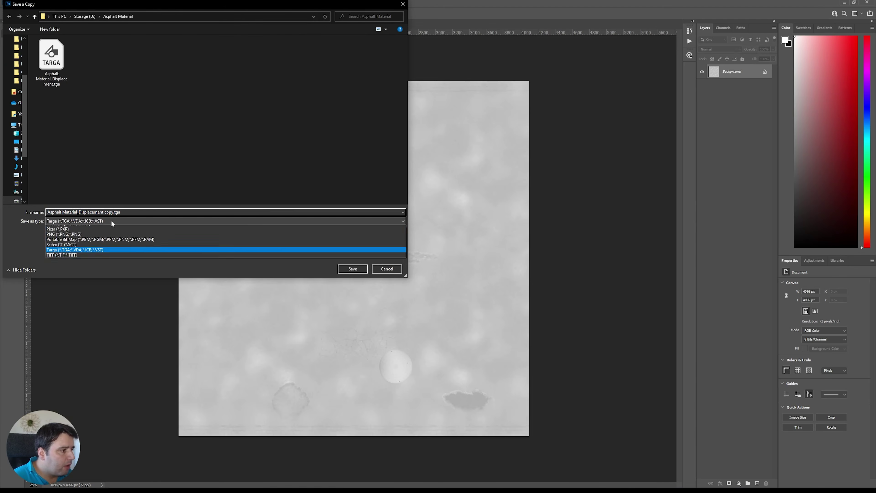
pyautogui.click(111, 220)
pyautogui.click(63, 316)
pyautogui.click(135, 212)
pyautogui.press('BackSpace')
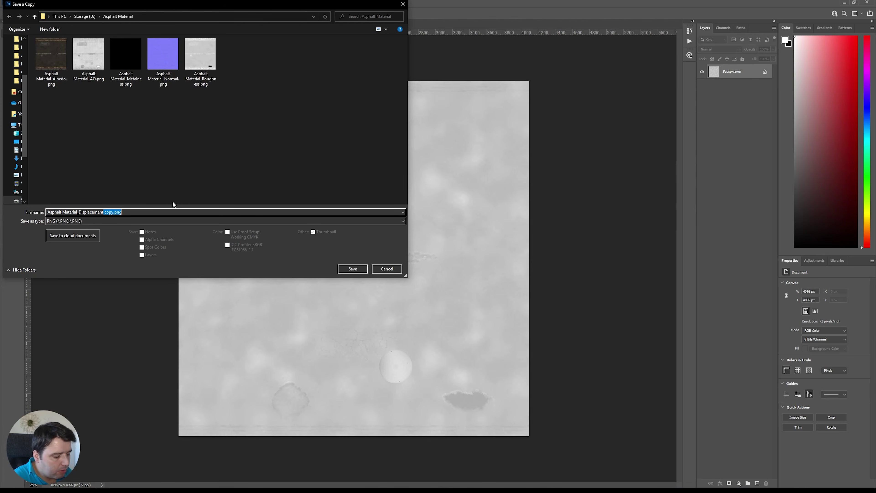
pyautogui.press('Return')
pyautogui.press('Return')
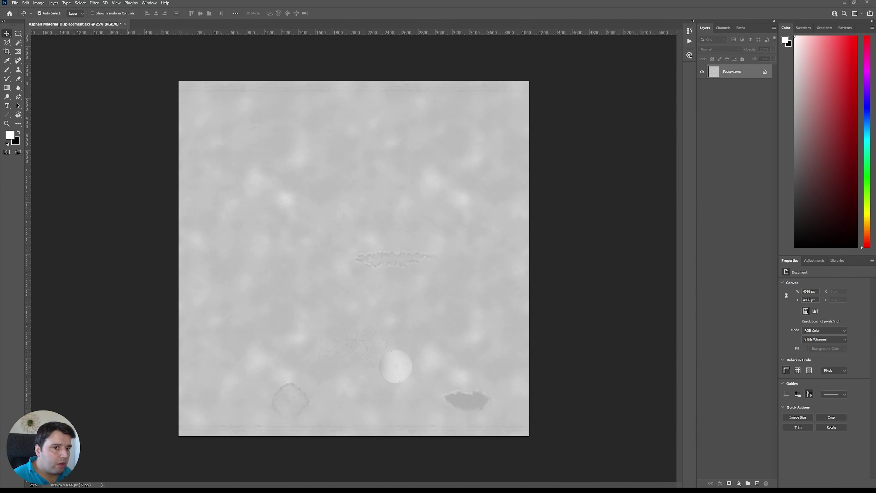
# Open the normal and roughness PNGs, copy the whole roughness image, and invert the normal map's green channel
pyautogui.moveTo(542, 1); pyautogui.dragTo(504, 21)
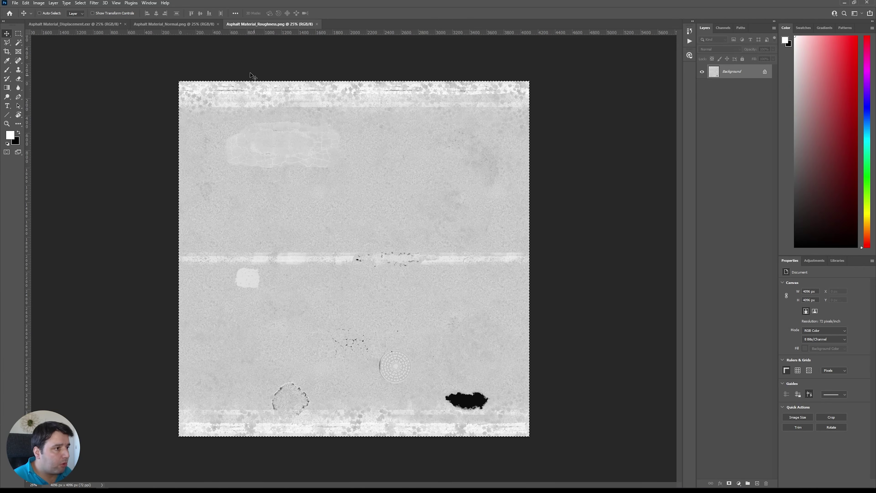
pyautogui.click(201, 24)
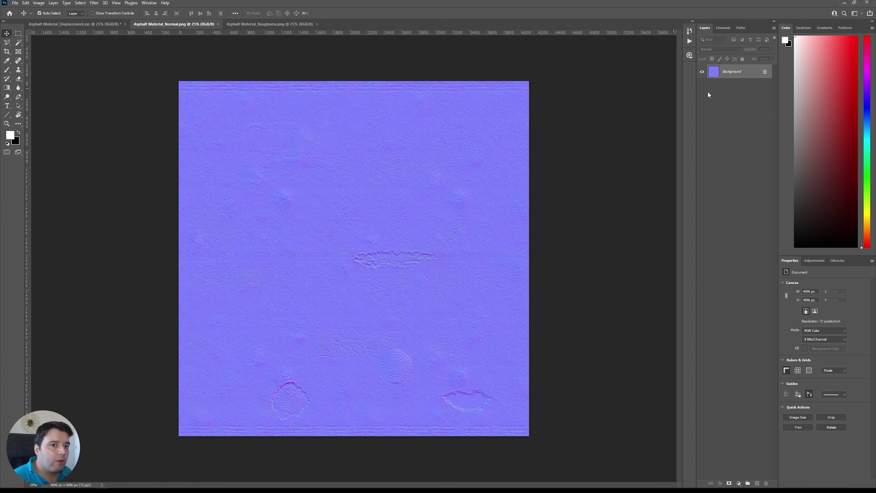
pyautogui.click(723, 27)
pyautogui.click(728, 67)
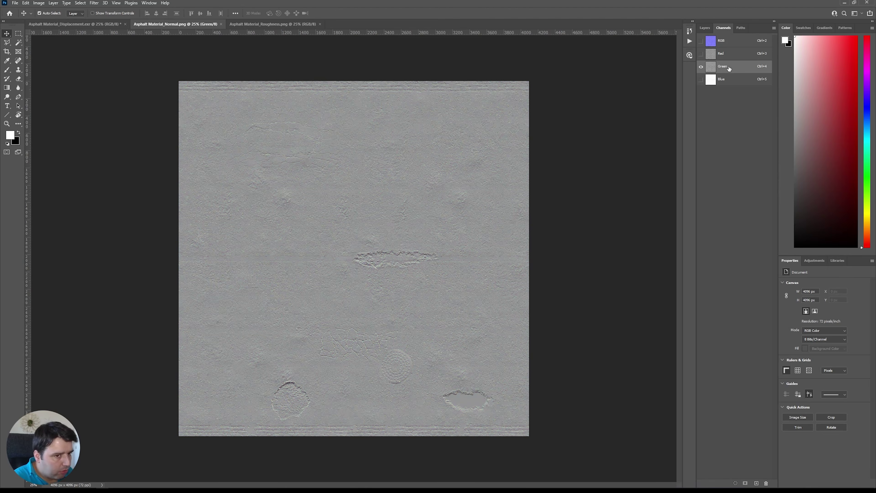
pyautogui.hotkey('ctrl', 'i')
# Add an alpha channel to the normal map, paste the roughness map into it, and return to the RGB composite
pyautogui.click(756, 483)
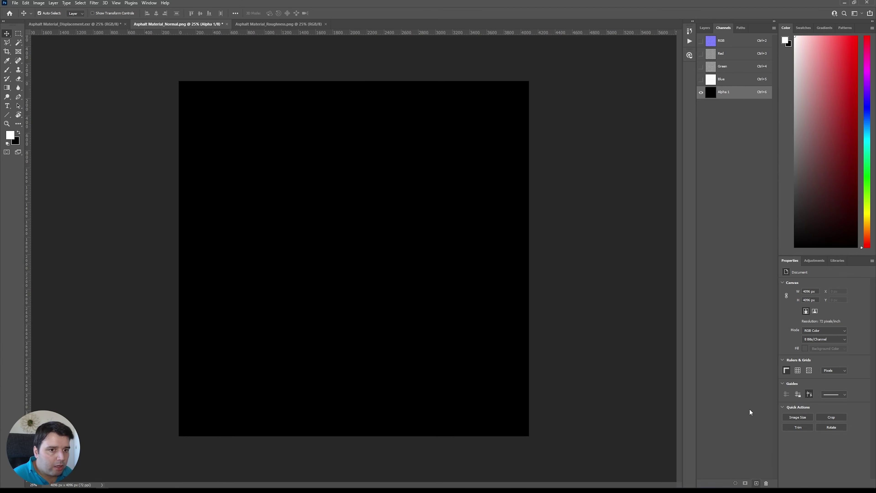
pyautogui.hotkey('ctrl', 'v')
pyautogui.hotkey('ctrl', '2')
# Save a copy of the normal map as a 32 bits/pixel Targa named Asphalt Material_Normal, including its alpha channel
pyautogui.hotkey('alt', 'ctrl', 's')
pyautogui.click(120, 221)
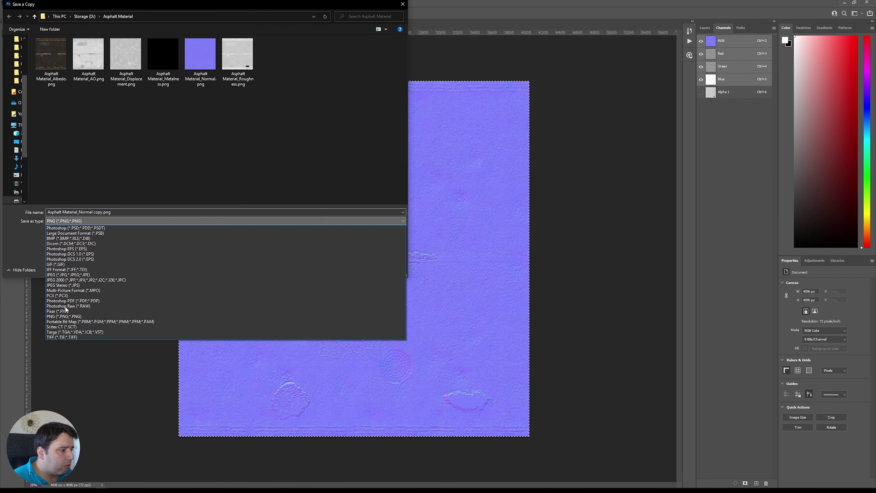
pyautogui.click(69, 332)
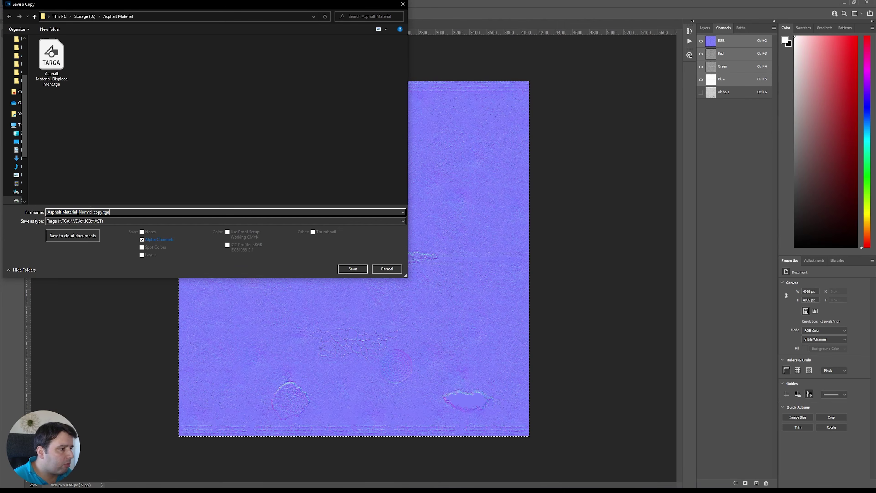
pyautogui.moveTo(94, 212); pyautogui.dragTo(154, 207)
pyautogui.press('BackSpace')
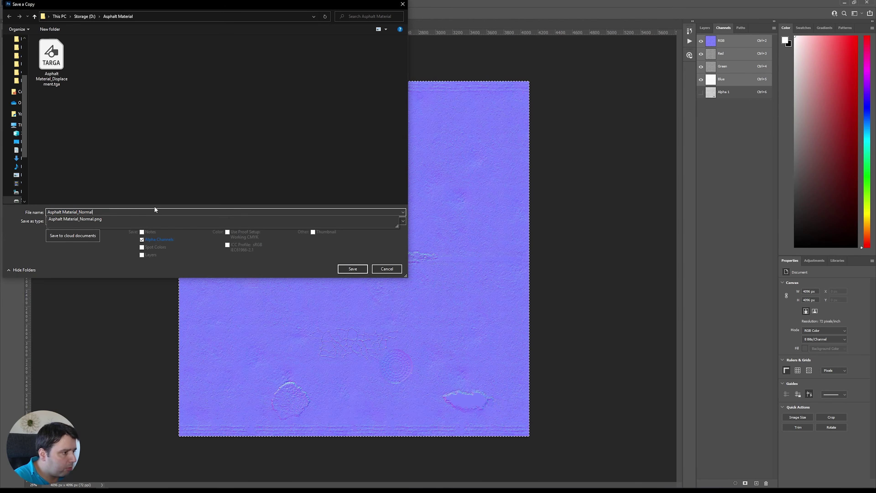
pyautogui.press('Return')
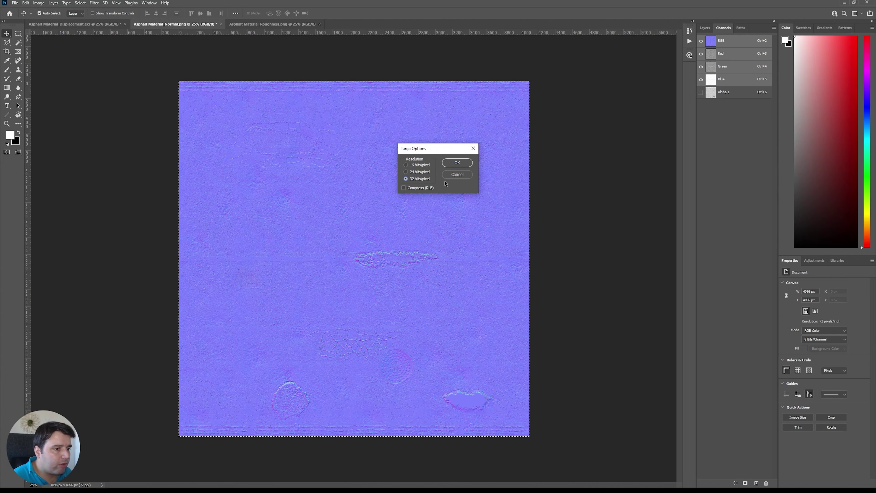
pyautogui.click(457, 162)
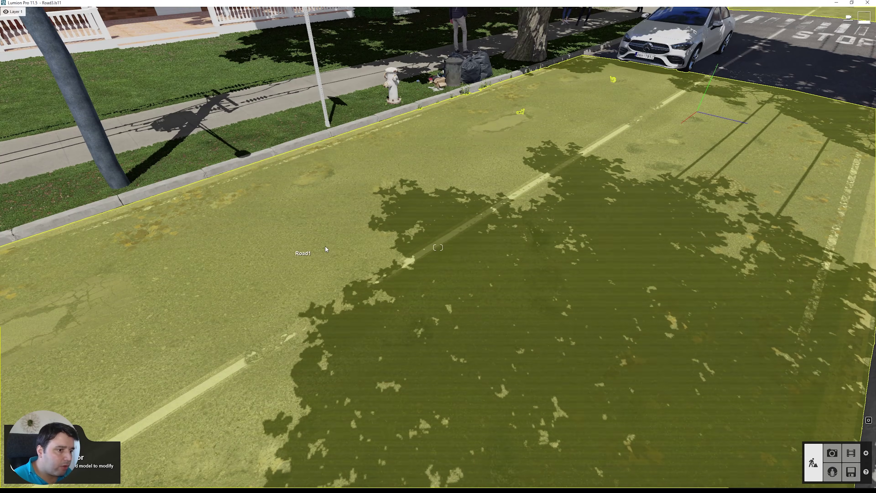
# Switch to Lumion and replace the Road1 surface's material with a new Standard material
pyautogui.moveTo(326, 249)
pyautogui.mouseDown(button='middle')
pyautogui.moveTo(357, 241)
pyautogui.moveTo(333, 252)
pyautogui.mouseUp(button='middle')
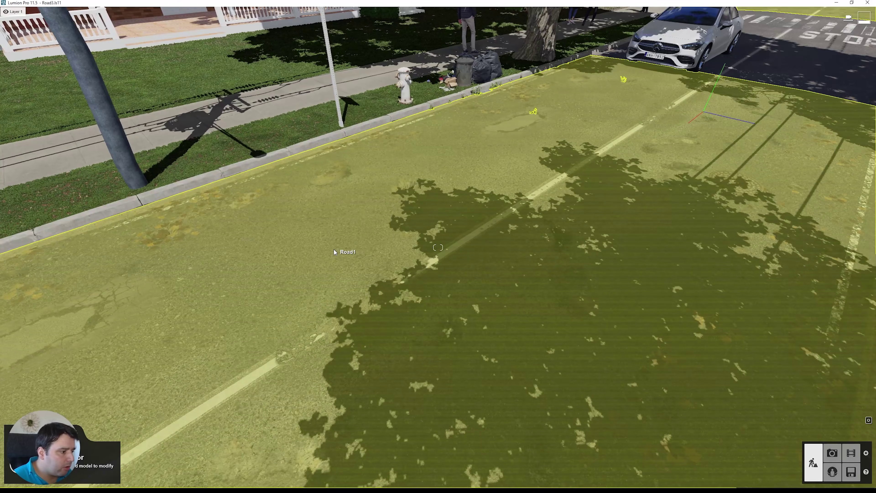
pyautogui.click(285, 295)
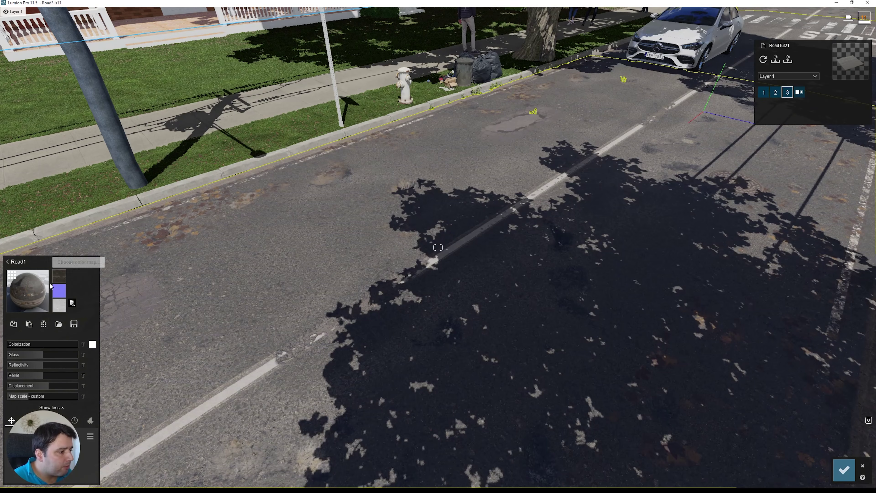
pyautogui.click(29, 279)
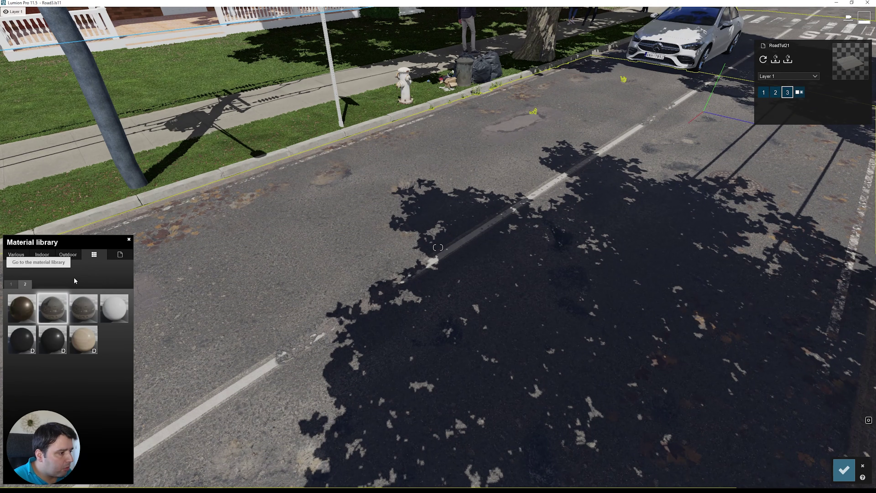
pyautogui.click(117, 256)
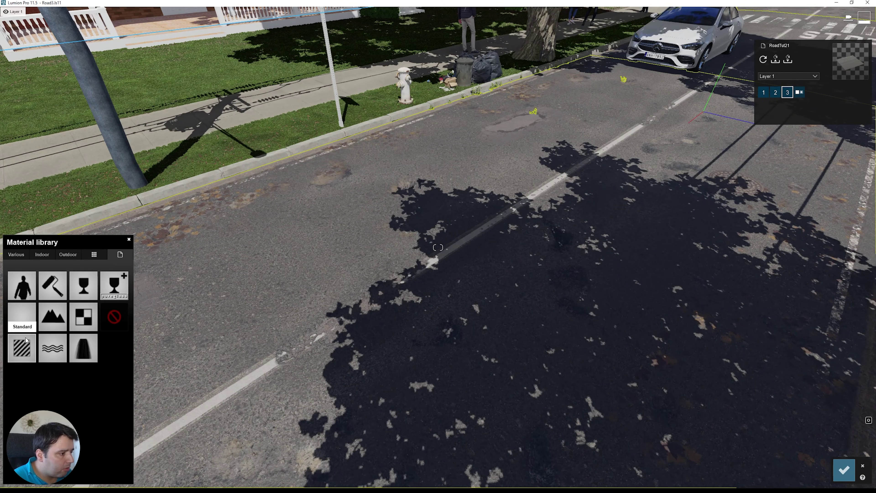
pyautogui.click(21, 348)
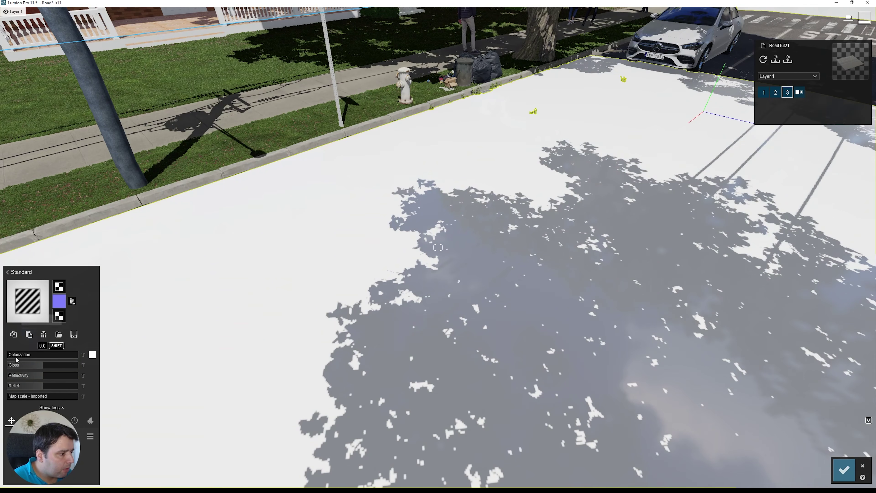
# Load Asphalt Material_Albedo.png as the color map of the road's Standard material
pyautogui.click(59, 286)
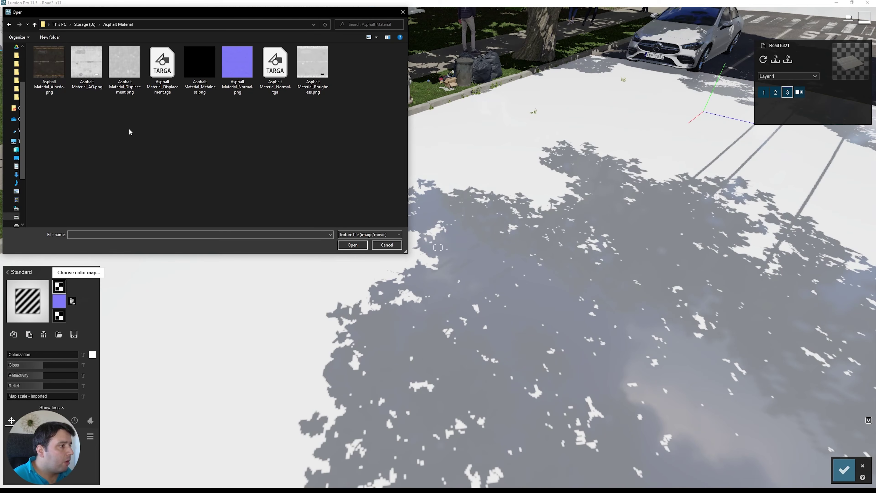
pyautogui.click(54, 61)
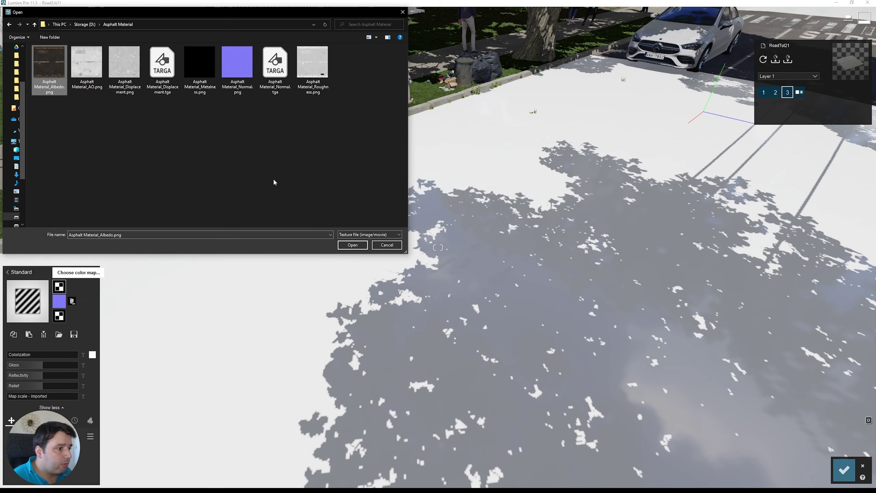
pyautogui.click(352, 245)
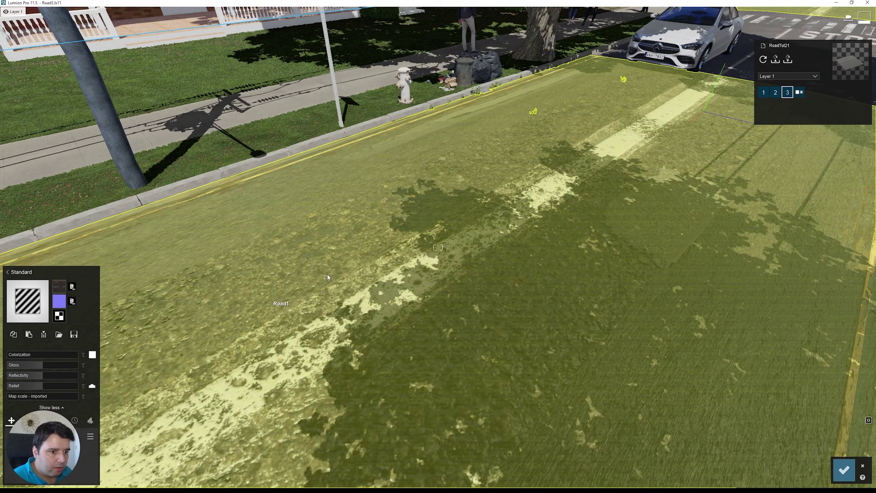
# Give the road texture a custom map scale that fits the road's width and rotate it so the lane markings run along the road
pyautogui.moveTo(353, 278); pyautogui.dragTo(336, 298, button='right')
pyautogui.press('w')
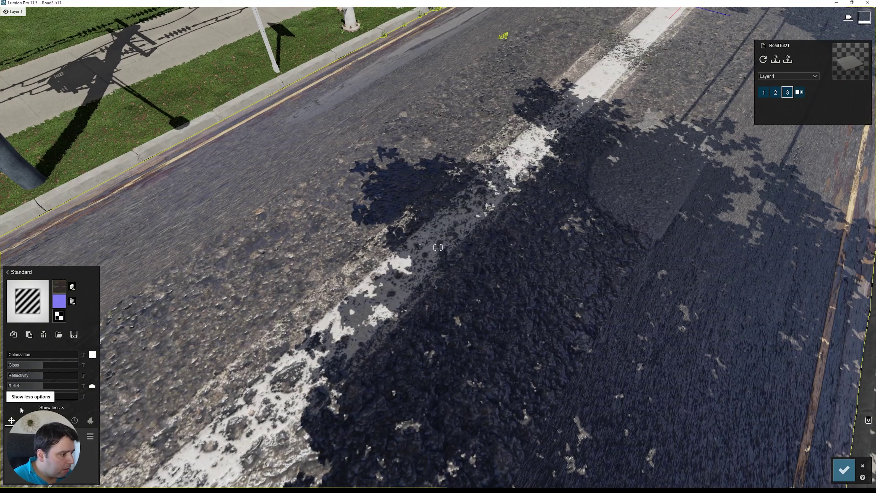
pyautogui.moveTo(19, 396); pyautogui.dragTo(23, 396)
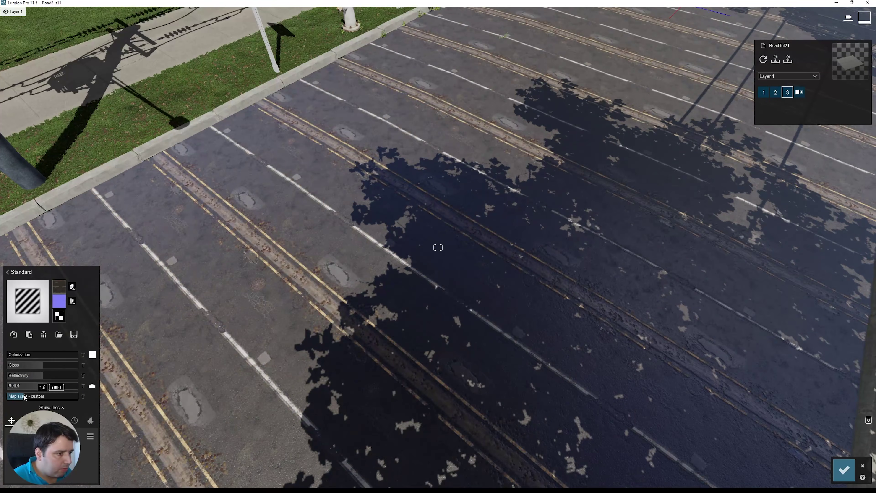
pyautogui.click(27, 420)
pyautogui.moveTo(42, 436); pyautogui.dragTo(56, 436)
pyautogui.moveTo(24, 396); pyautogui.dragTo(28, 397)
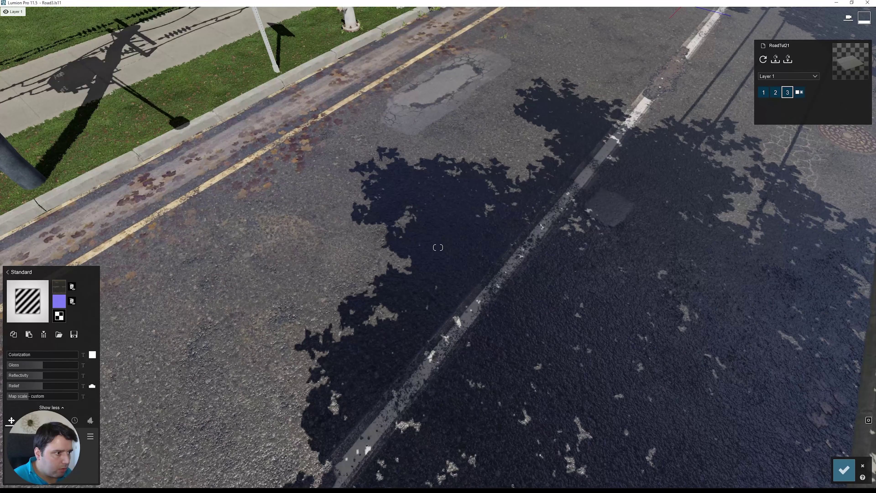
pyautogui.moveTo(223, 349); pyautogui.dragTo(222, 349, button='right')
pyautogui.moveTo(25, 396)
pyautogui.moveTo(25, 396); pyautogui.dragTo(0, 429)
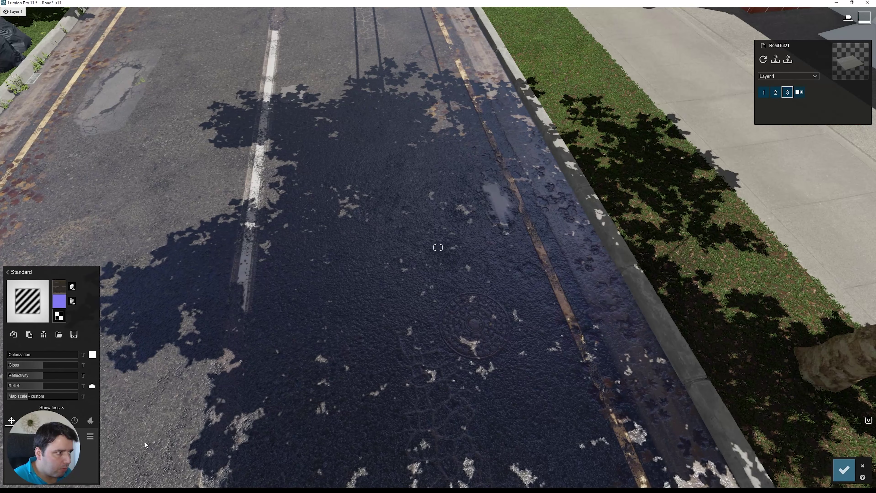
# Load Asphalt Material_Normal.tga as the road material's normal map and Asphalt Material_Displacement.png as its displacement map
pyautogui.moveTo(147, 440); pyautogui.dragTo(382, 270, button='right')
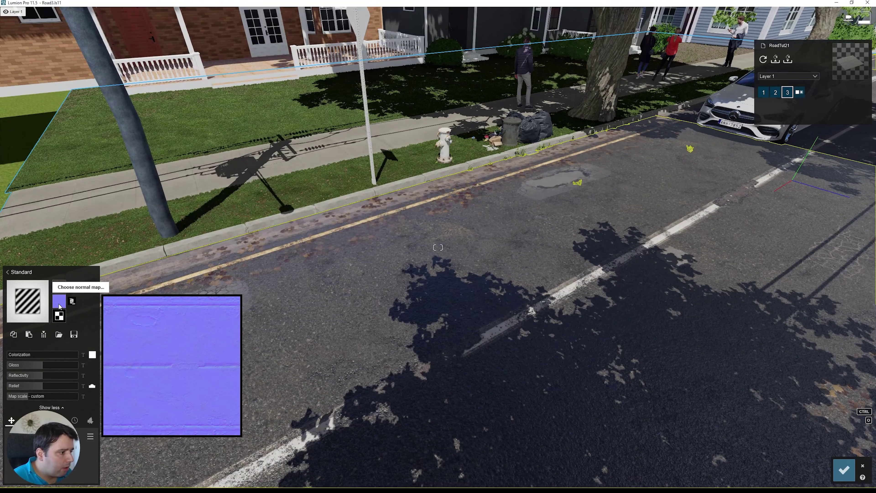
pyautogui.click(59, 301)
pyautogui.click(288, 60)
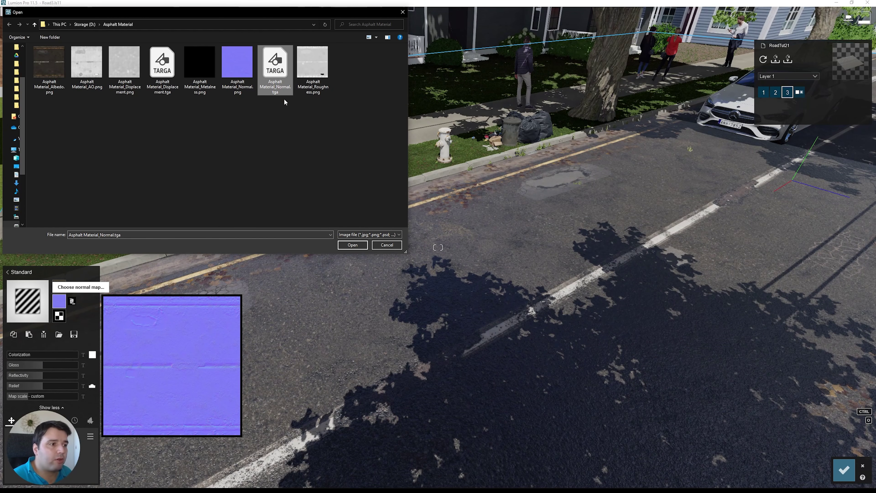
pyautogui.click(357, 247)
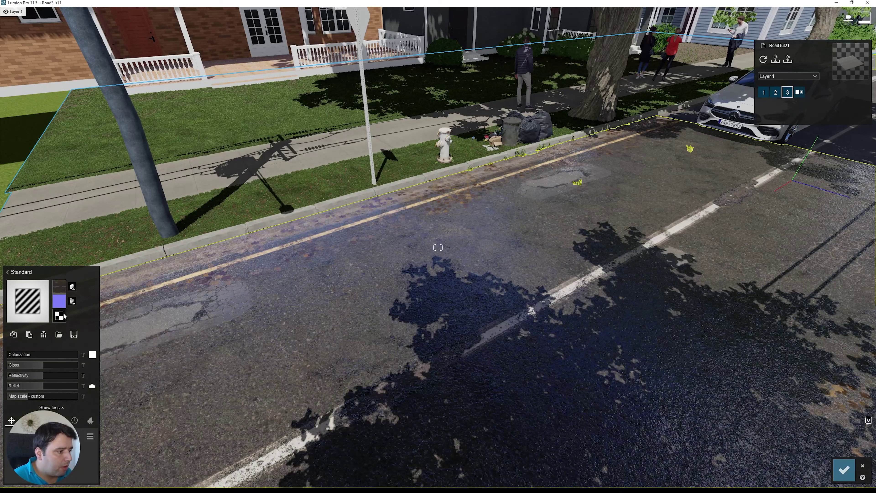
pyautogui.click(63, 315)
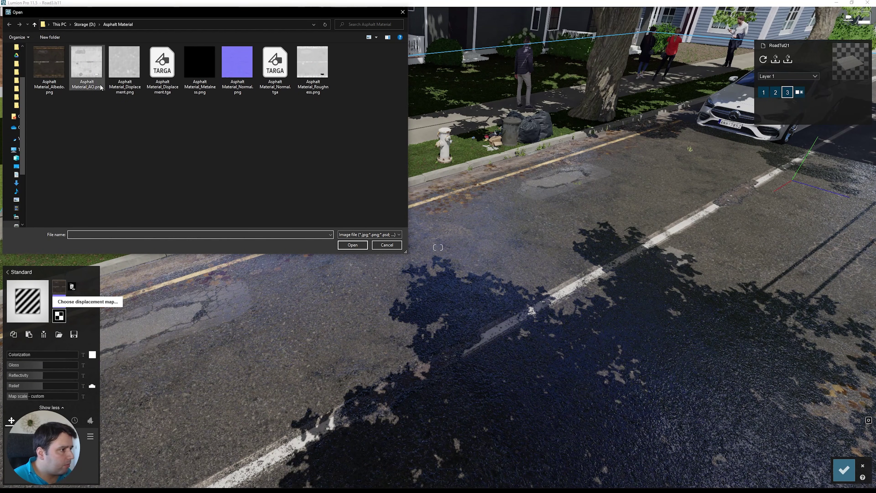
pyautogui.click(123, 65)
pyautogui.click(353, 244)
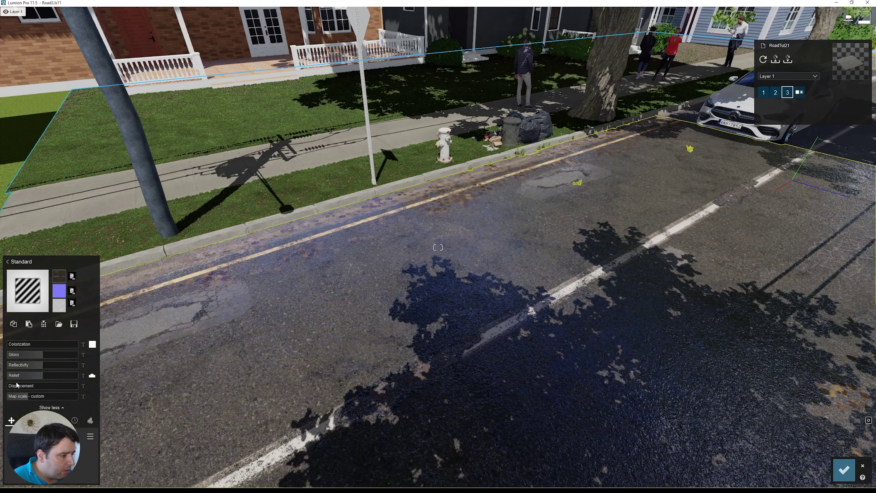
# Raise the road material's displacement to about two thirds of its range, judging the effect close up at the pothole
pyautogui.moveTo(17, 384); pyautogui.dragTo(48, 386)
pyautogui.moveTo(241, 345); pyautogui.dragTo(241, 365, button='right')
pyautogui.moveTo(437, 247); pyautogui.dragTo(319, 274, button='right')
pyautogui.press('w')
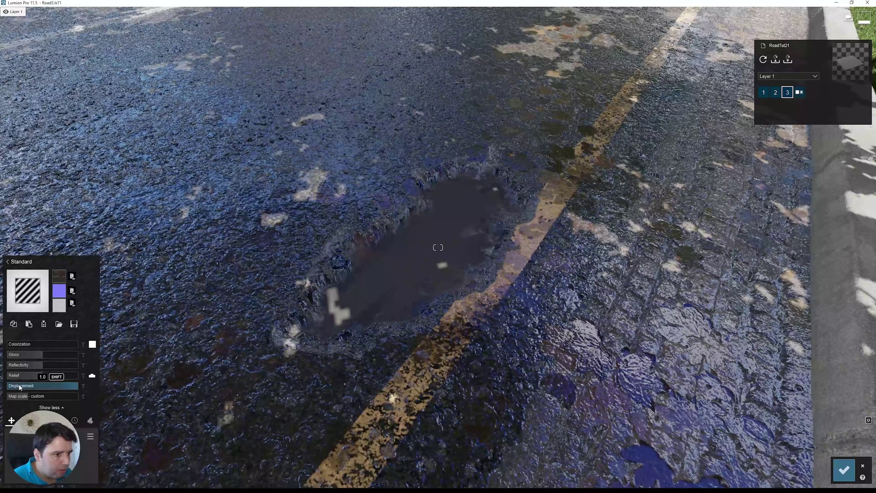
pyautogui.moveTo(22, 385); pyautogui.dragTo(76, 389)
pyautogui.click(54, 385)
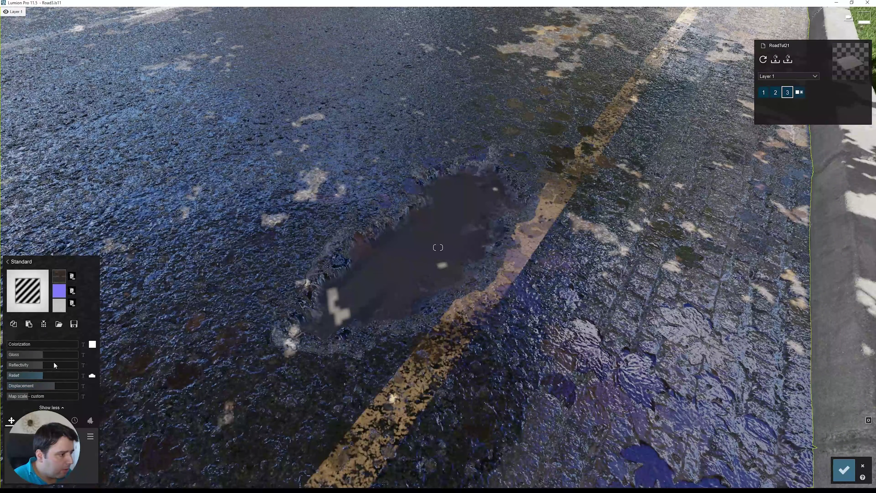
# Reduce the road material's reflectivity to 0.6 and save the material changes
pyautogui.moveTo(23, 365); pyautogui.dragTo(31, 366)
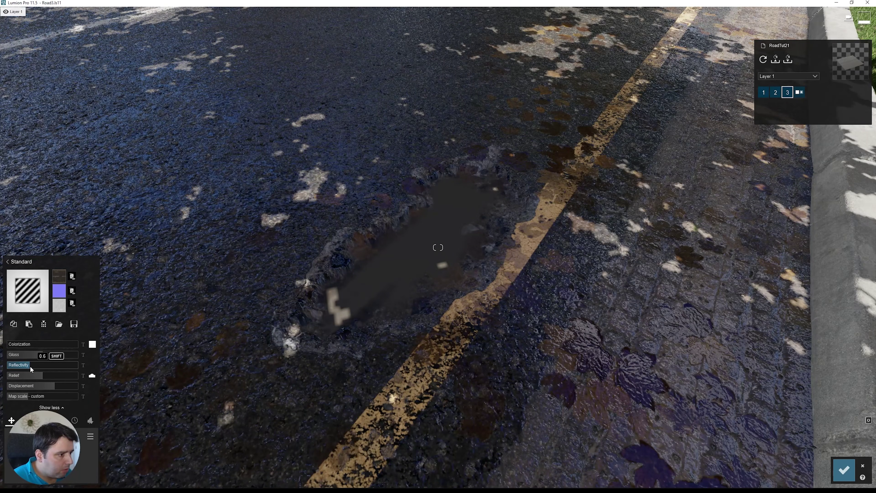
pyautogui.moveTo(127, 347); pyautogui.dragTo(127, 309, button='right')
pyautogui.press('w')
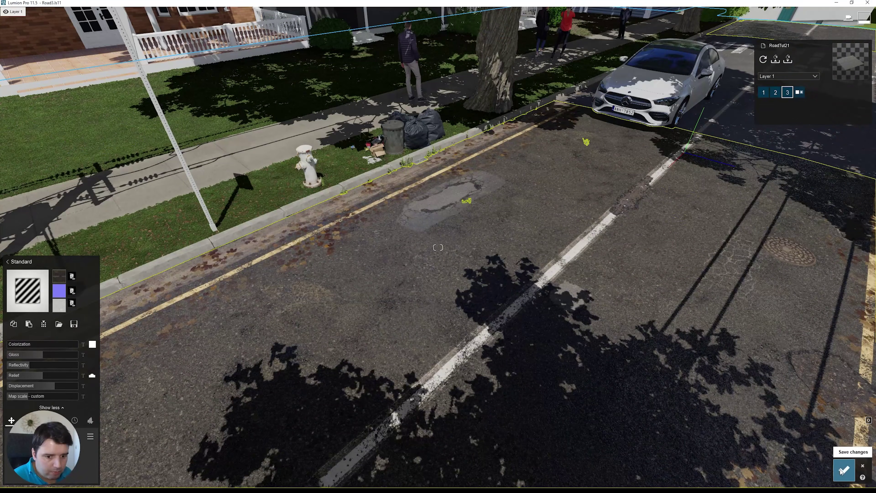
pyautogui.click(831, 468)
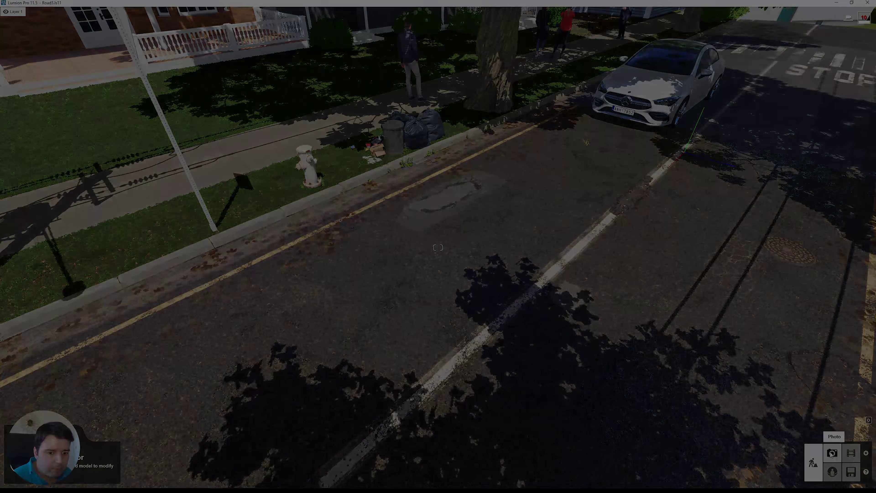